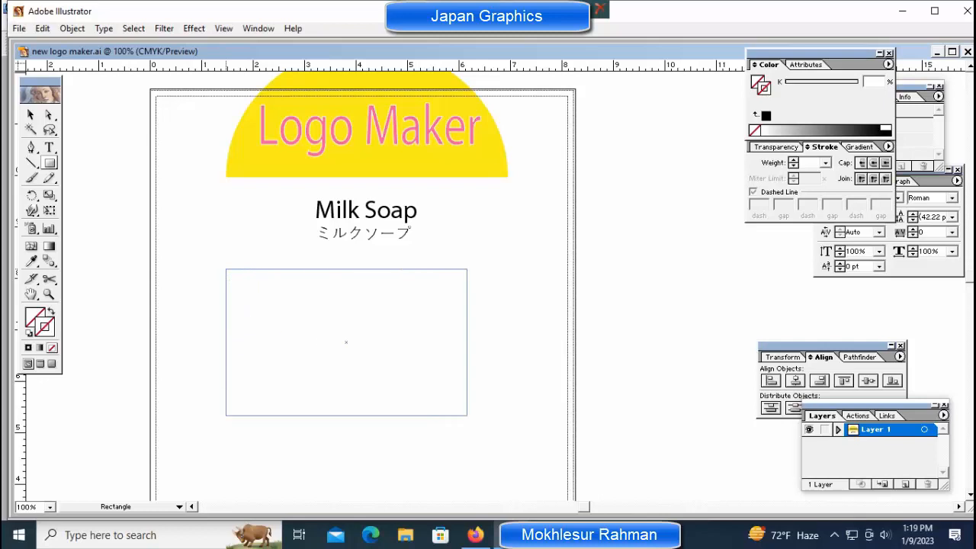
Step: Keep the freehand rectangle below the Milk Soap text and give it a 1 pt solid black stroke
key("ctrl+z")
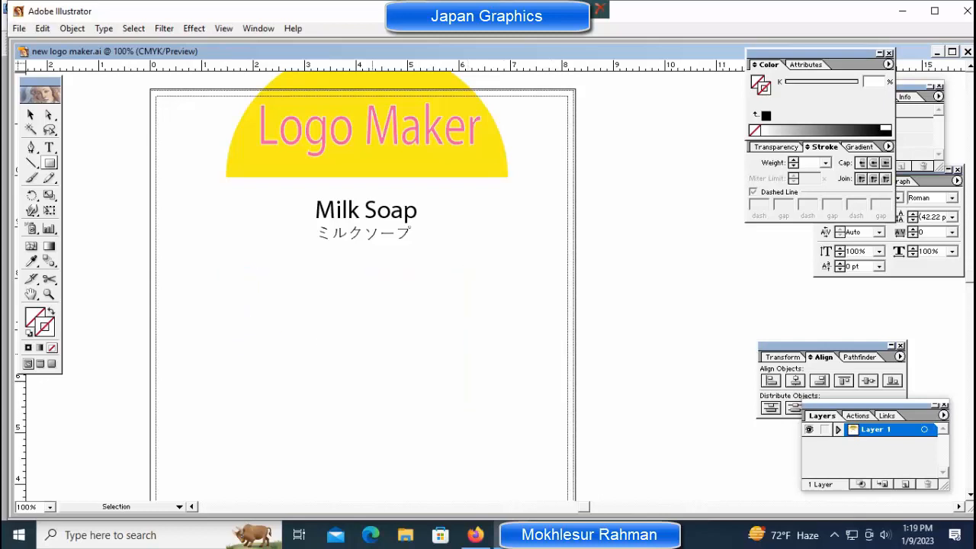
left_click_drag(189, 284, 399, 372)
key("ctrl+shift+z")
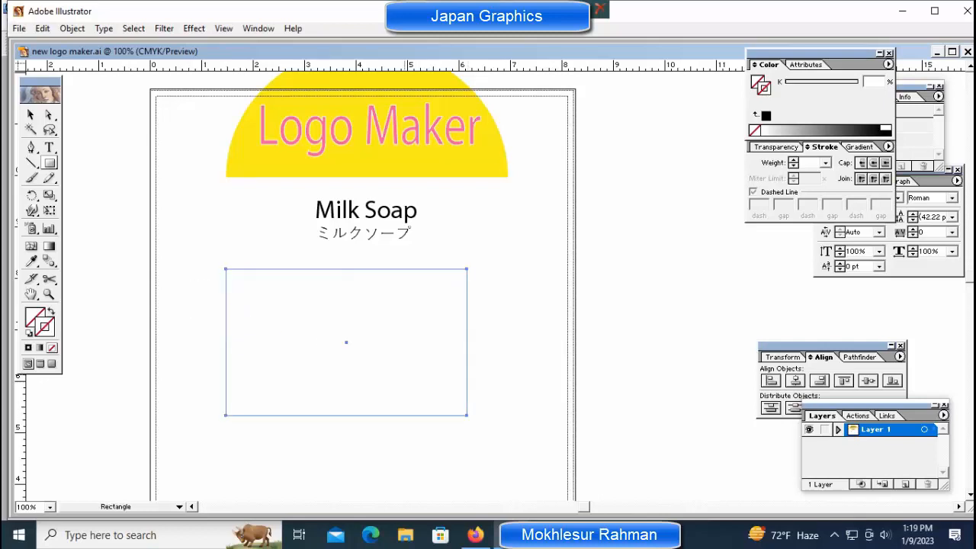
key("comma")
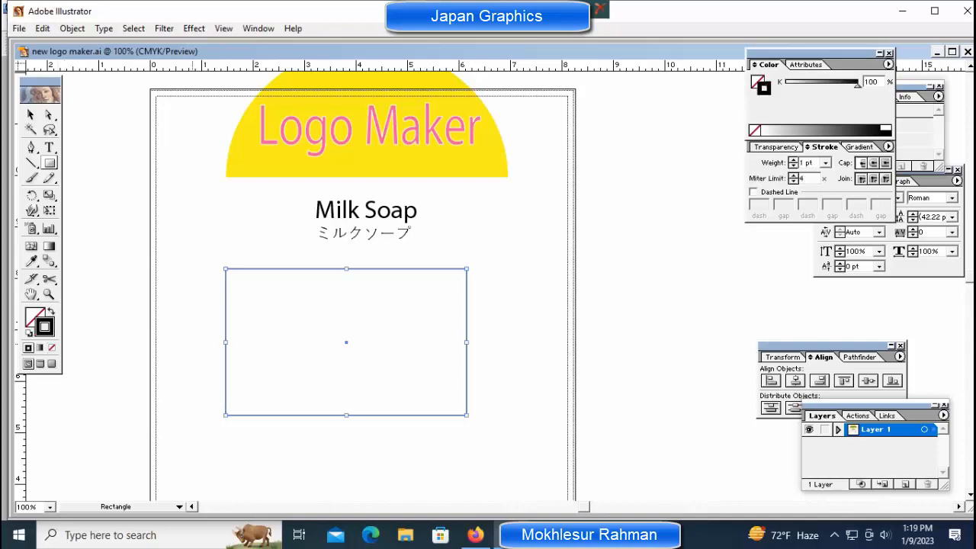
Step: Delete the freehand rectangle below the Japanese text
key("ctrl+shift+a")
key("ctrl+z")
key("m")
key("Delete")
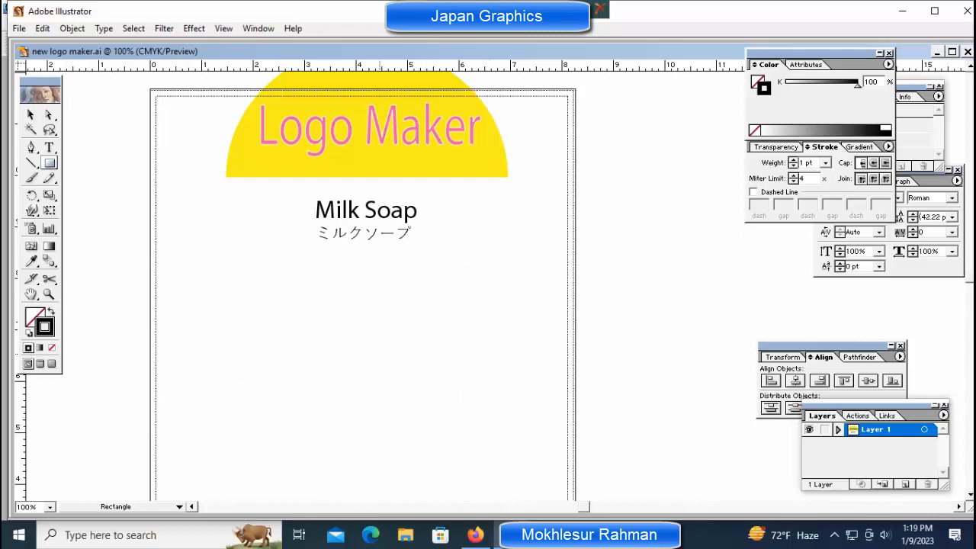
Step: Create an unfilled rectangle 4 in wide and 2.5 in high with the Rectangle tool
left_click(360, 320)
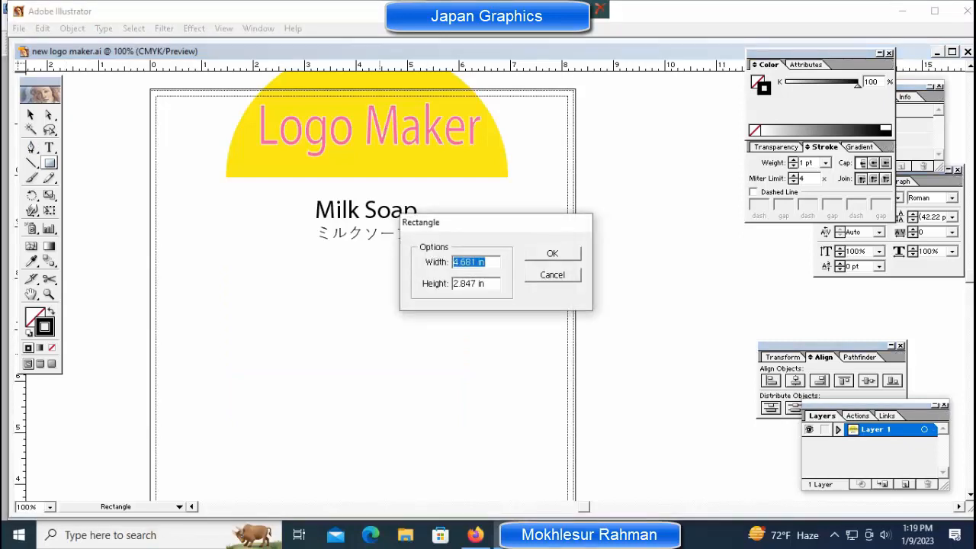
left_click_drag(499, 222, 374, 312)
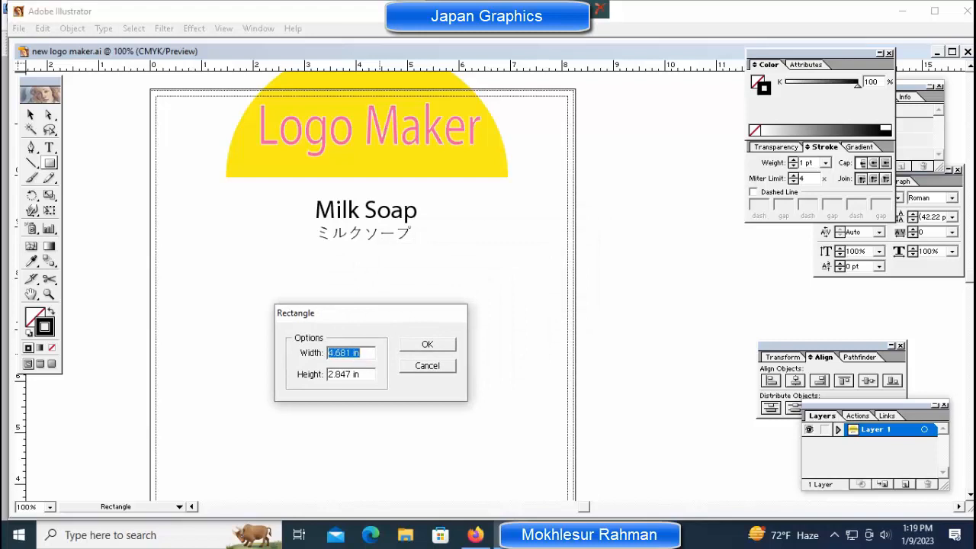
type("4")
key("Tab")
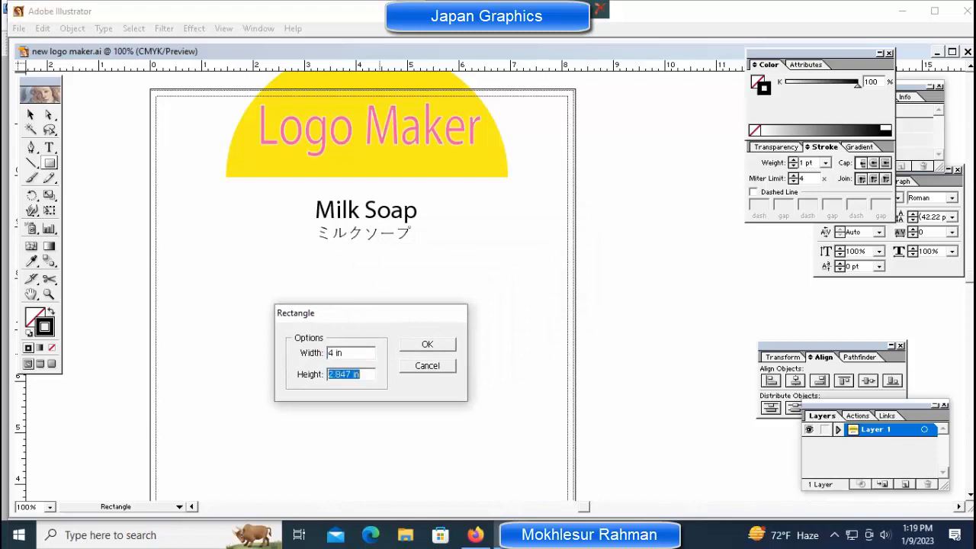
type("2.5")
key("Return")
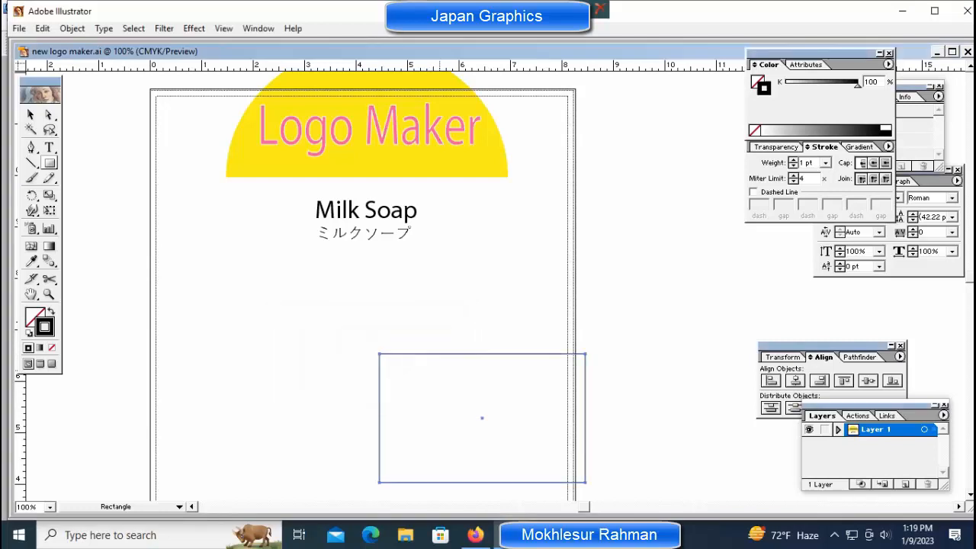
Step: Move the 4 × 2.5 in rectangle onto the page area below the Milk Soap and Japanese text
key("v")
left_click_drag(482, 417, 345, 352)
key("m")
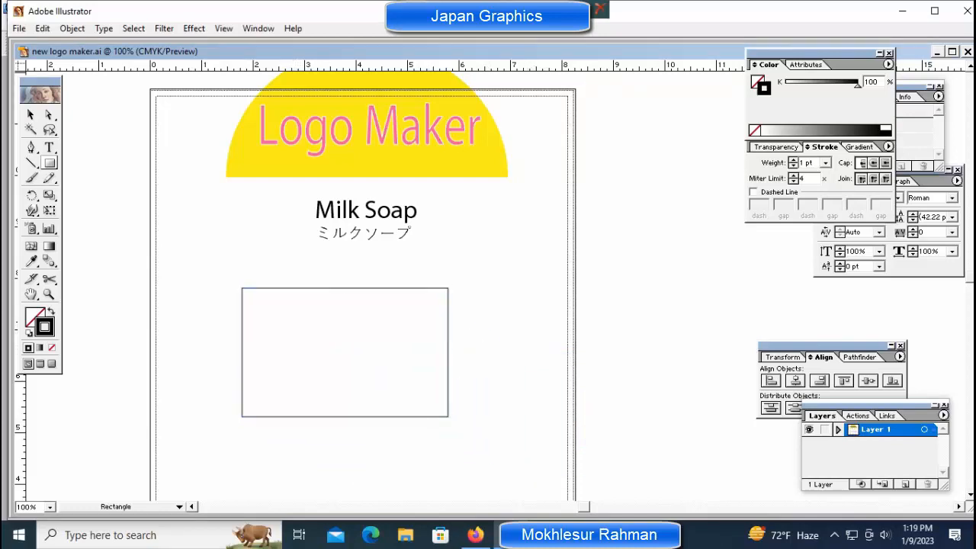
Step: Copy the 4 × 2.5 in rectangle and paste a duplicate into the document
left_click(243, 288, "ctrl")
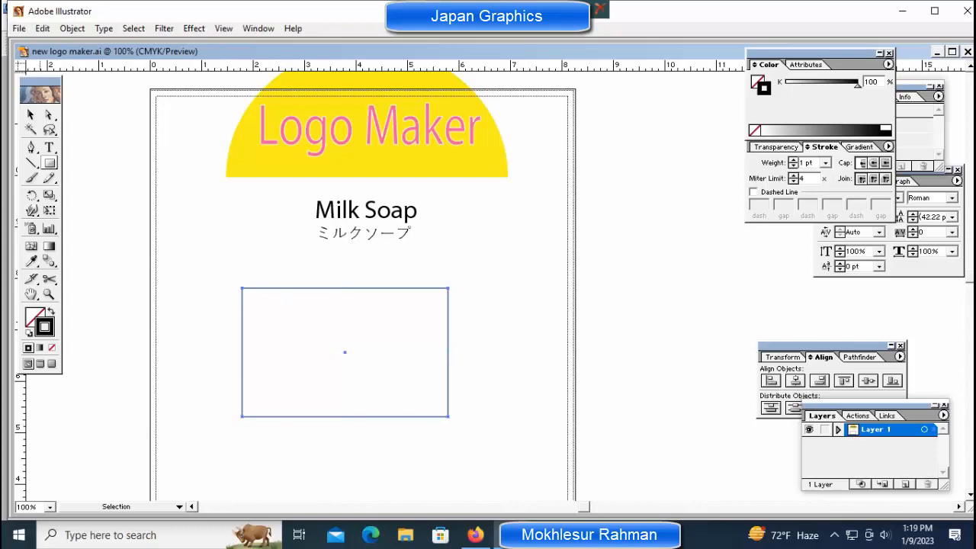
key("alt+e")
key("c")
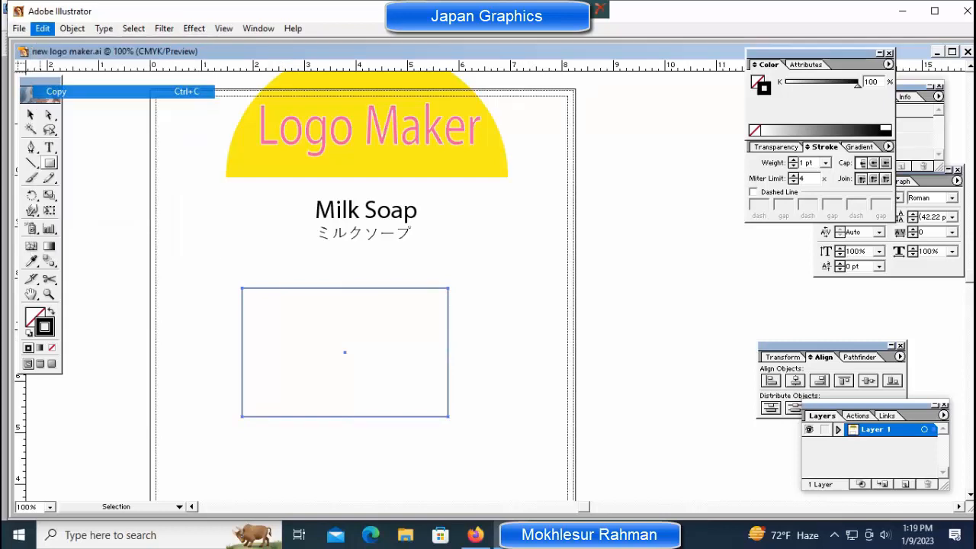
key("ctrl+shift+a")
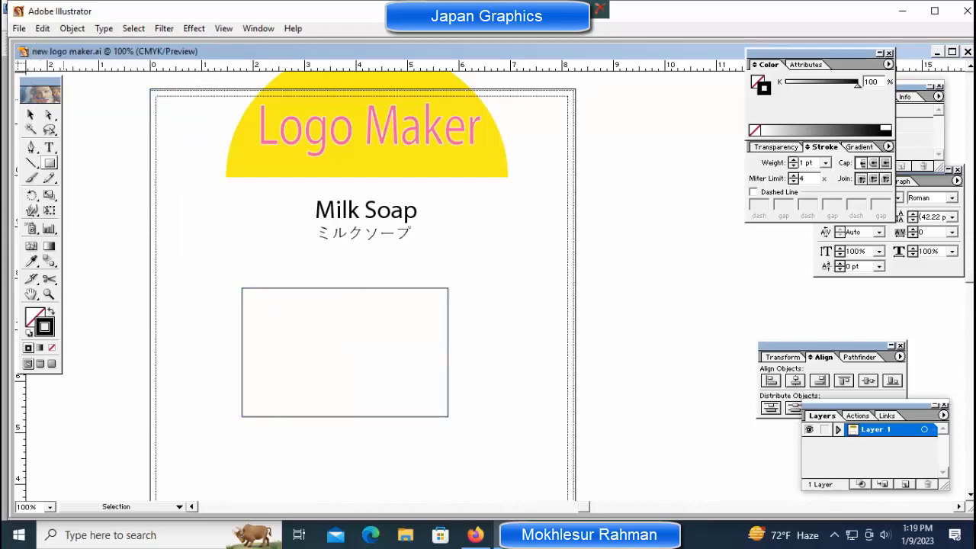
key("alt+e")
key("Down")
key("Down")
key("Down")
key("Up")
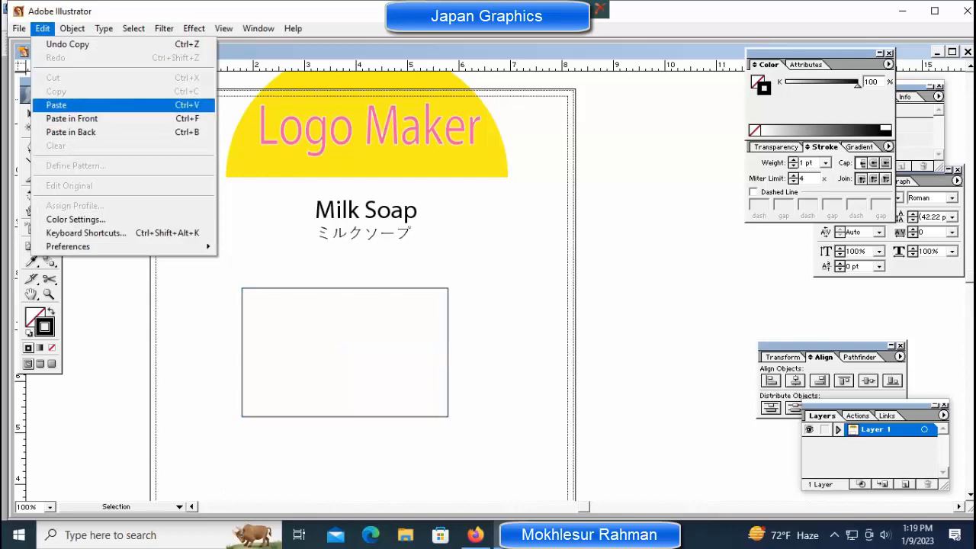
key("Return")
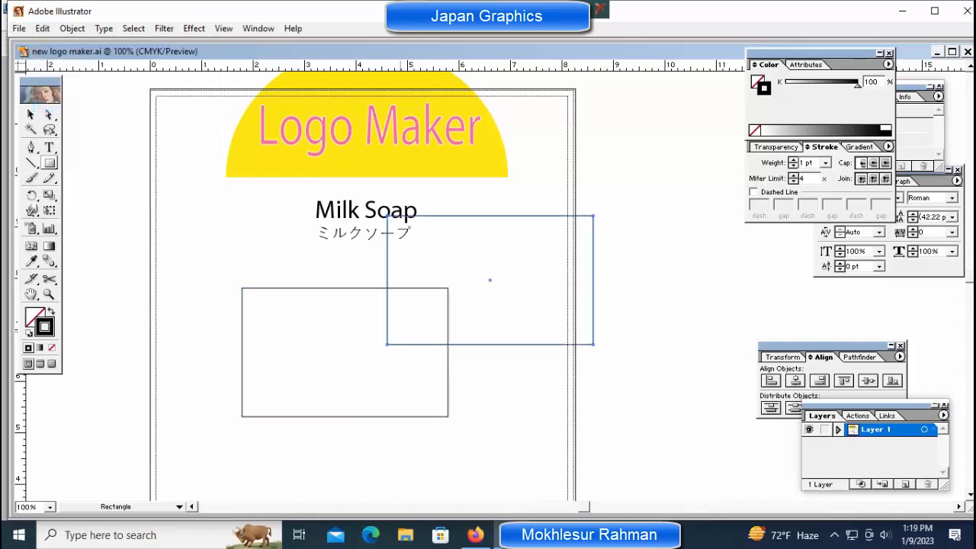
Step: Nudge the duplicate rectangle until it overlaps the original, offset slightly down and to the left of it, and deselect it
key("shift+Down")
key("shift+Down")
key("shift+Down")
key("shift+Down")
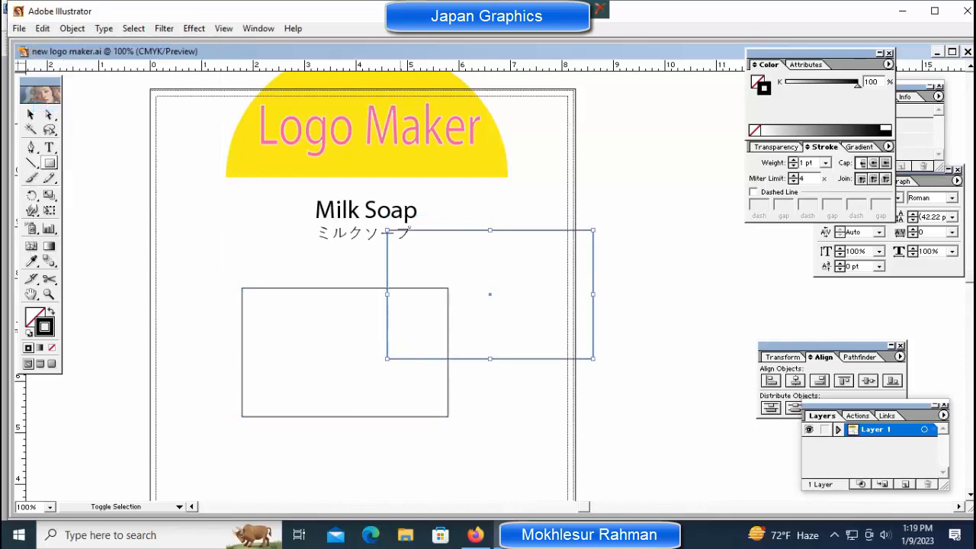
key("shift+Down")
key("shift+Down")
key("shift+Down")
key("shift+Down")
key("shift+Down")
key("shift+Down")
key("shift+Down")
key("shift+Down")
key("shift+Down")
key("shift+Down")
key("shift+Down")
key("shift+Down")
key("shift+Left")
key("shift+Left")
key("shift+Left")
key("shift+Left")
key("shift+Left")
key("shift+Left")
key("shift+Left")
key("shift+Left")
key("shift+Left")
key("shift+Left")
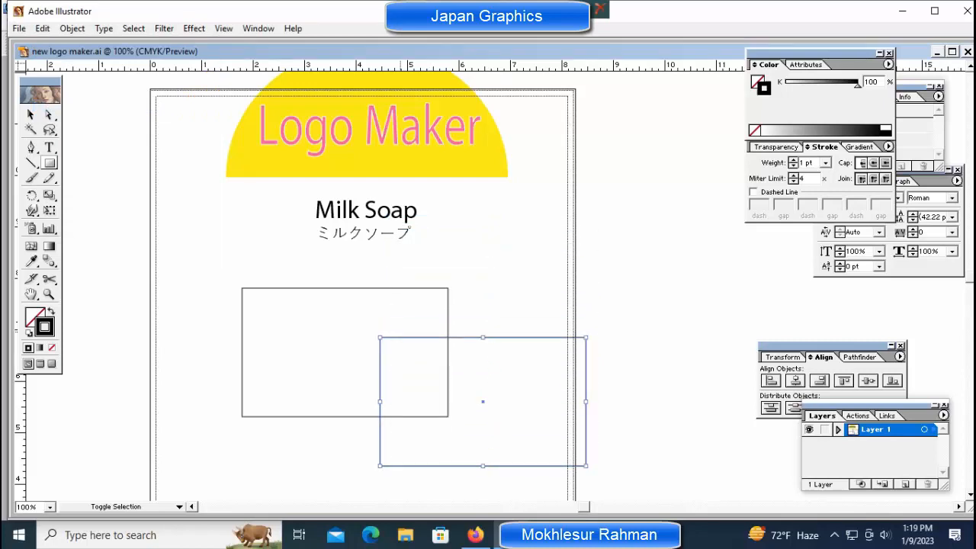
key("shift+Left")
key("shift+Left")
key("shift+Left")
key("shift+Left")
key("shift+Left")
key("shift+Left")
key("shift+Left")
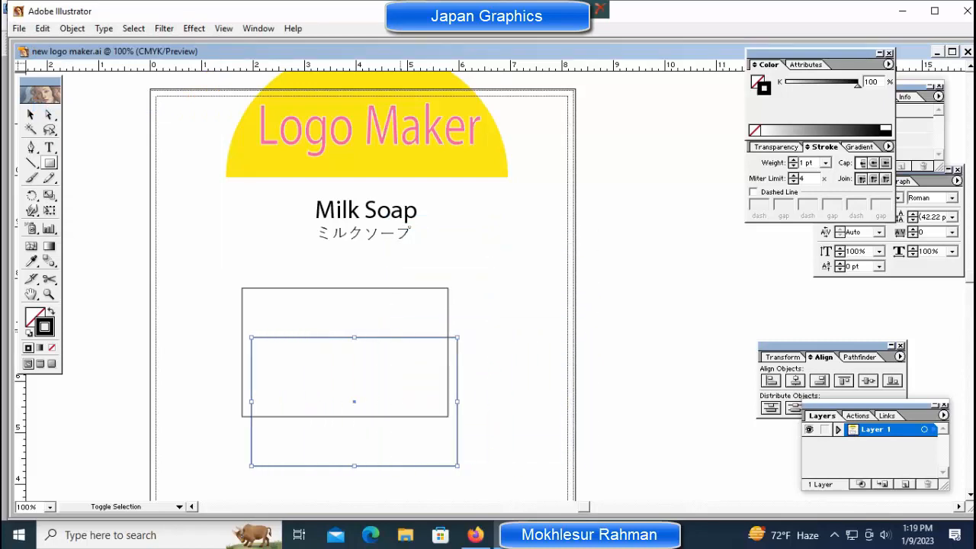
key("shift+Up")
key("shift+Up")
key("shift+Up")
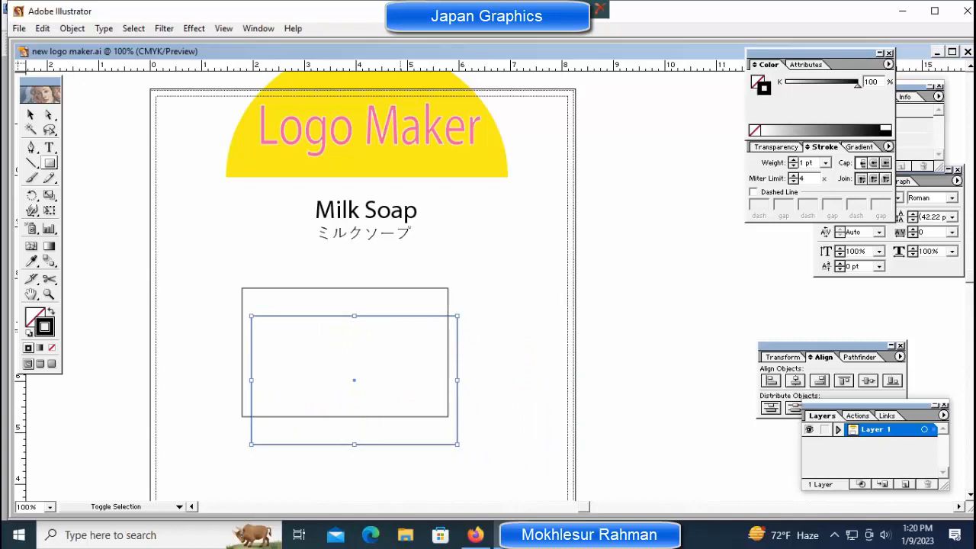
key("shift+Left")
key("shift+Left")
key("shift+Left")
key("shift+Left")
key("shift+Left")
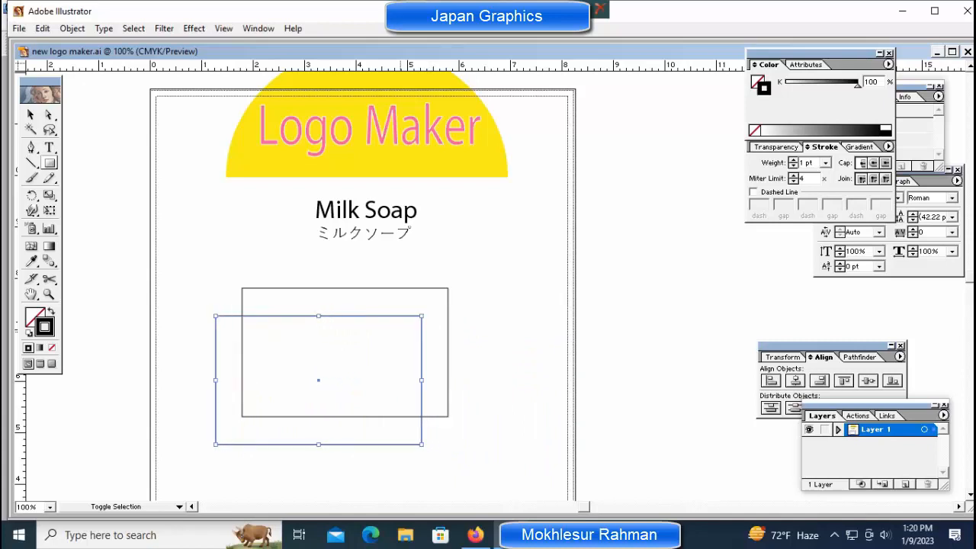
key("shift+Left")
key("shift+Up")
key("shift+Down")
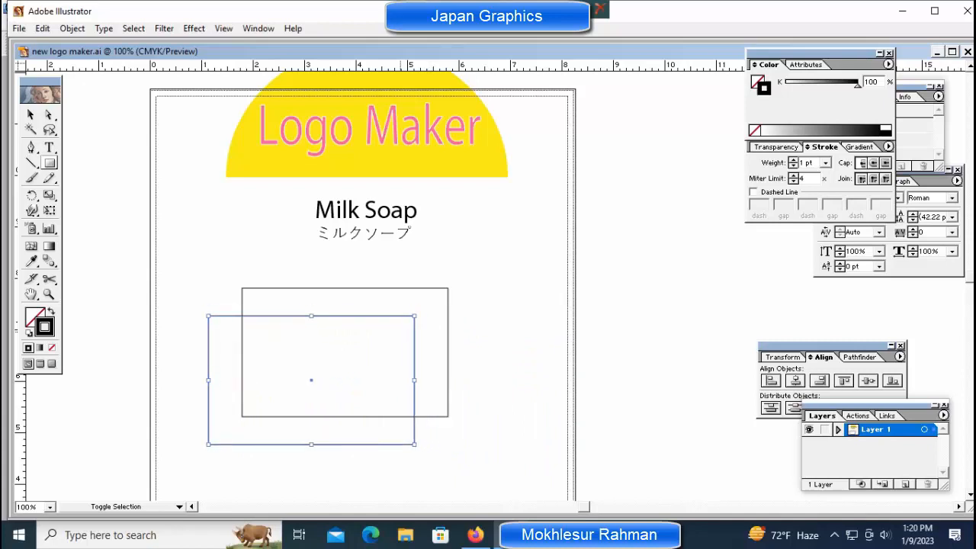
key("Down")
key("Down")
key("Down")
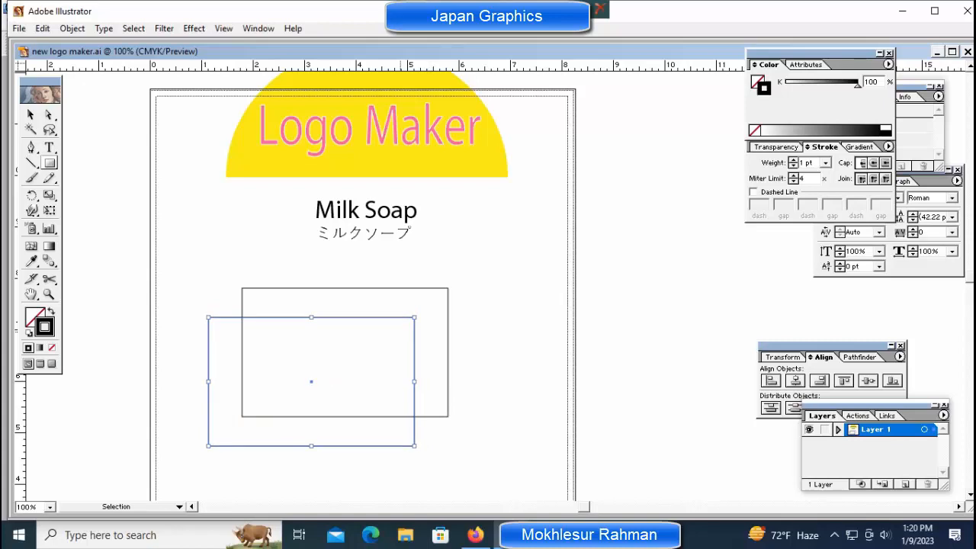
key("Up")
key("Up")
key("Up")
key("Up")
key("Up")
key("Up")
key("Up")
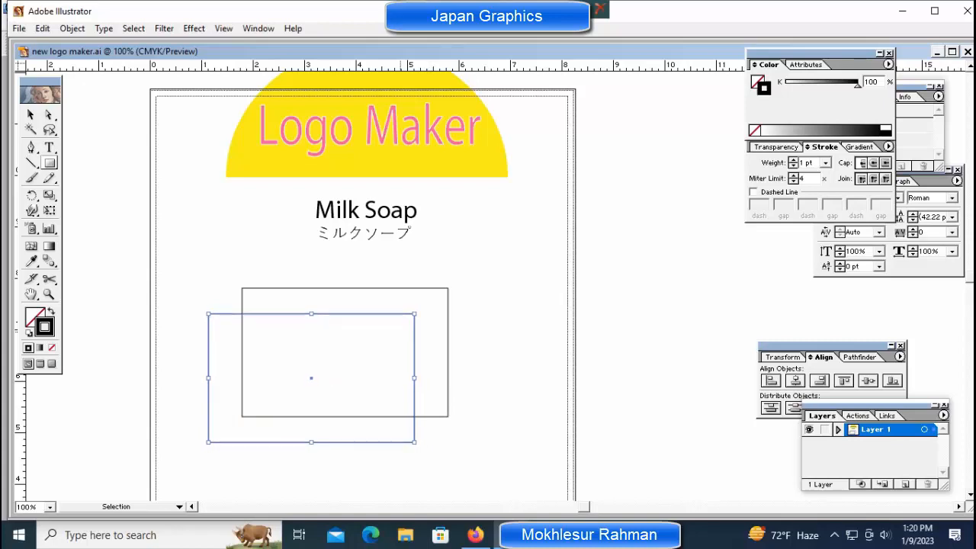
key("Down")
key("Down")
key("Down")
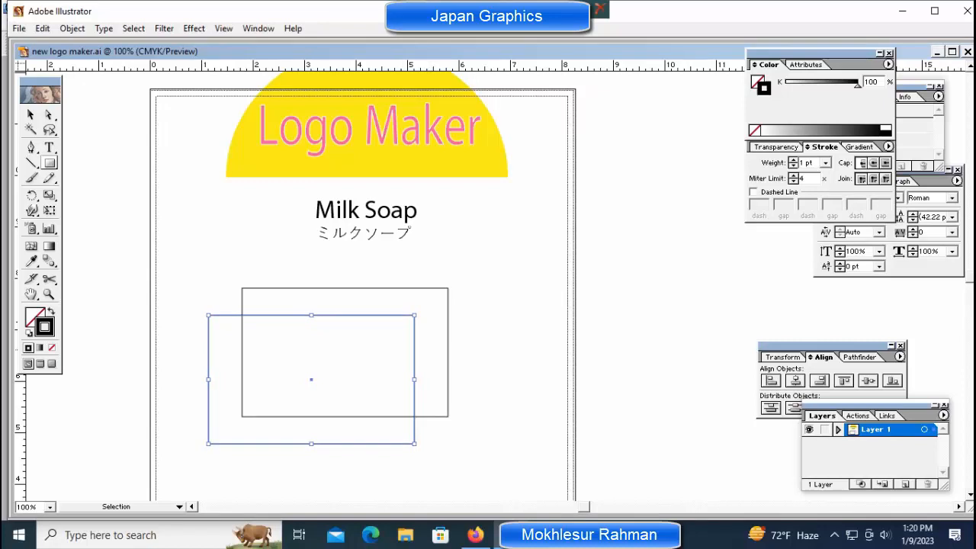
key("ctrl+shift+a")
Step: Fill the lower-left rectangle copy with solid black and switch its fill color to the CMYK model
left_click_drag(343, 343, 393, 259)
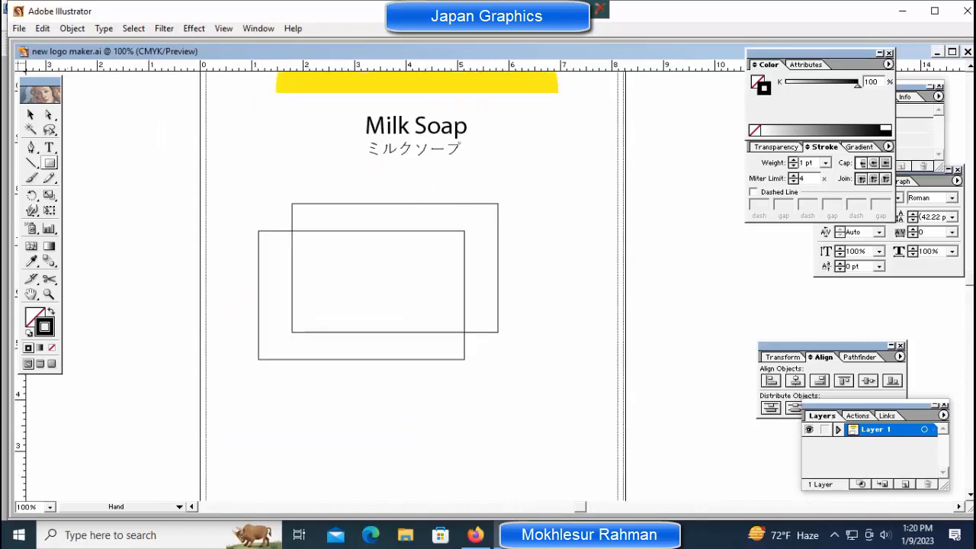
left_click(422, 249, "ctrl")
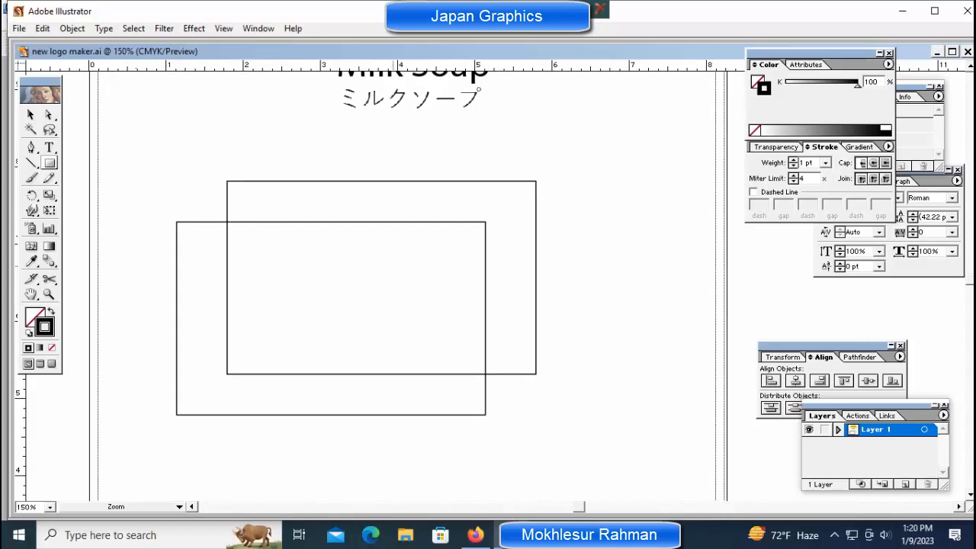
left_click_drag(381, 305, 278, 323)
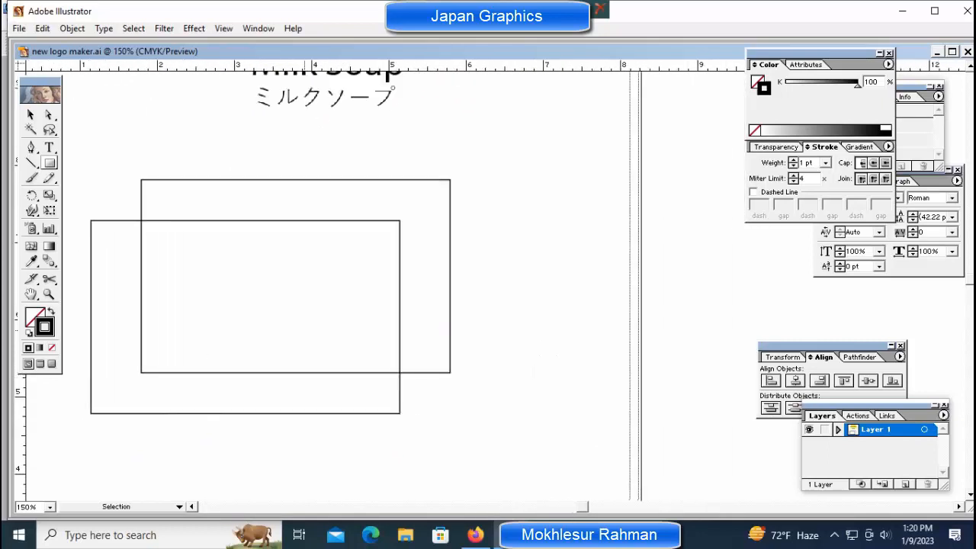
key("ctrl+1")
left_click(226, 343)
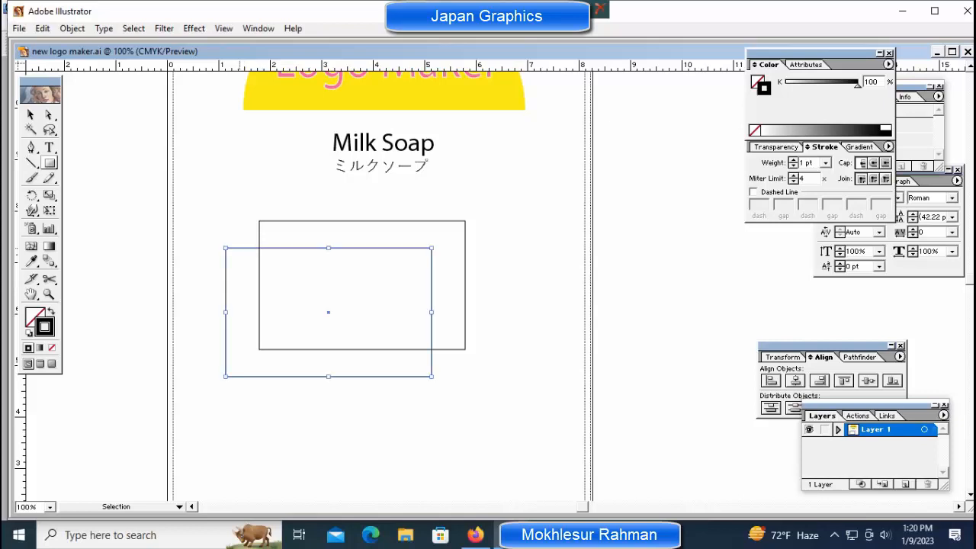
key("m")
key("x")
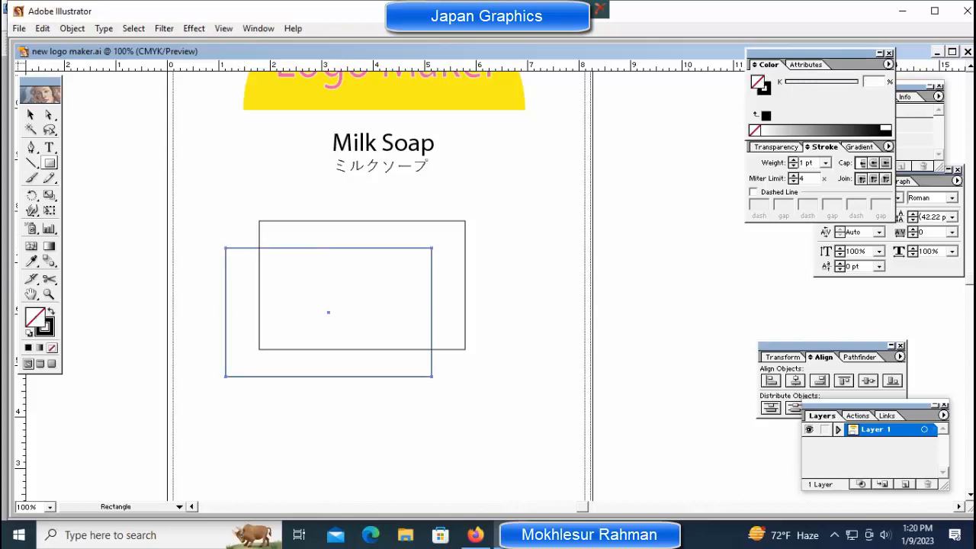
left_click(887, 64)
left_click(823, 126)
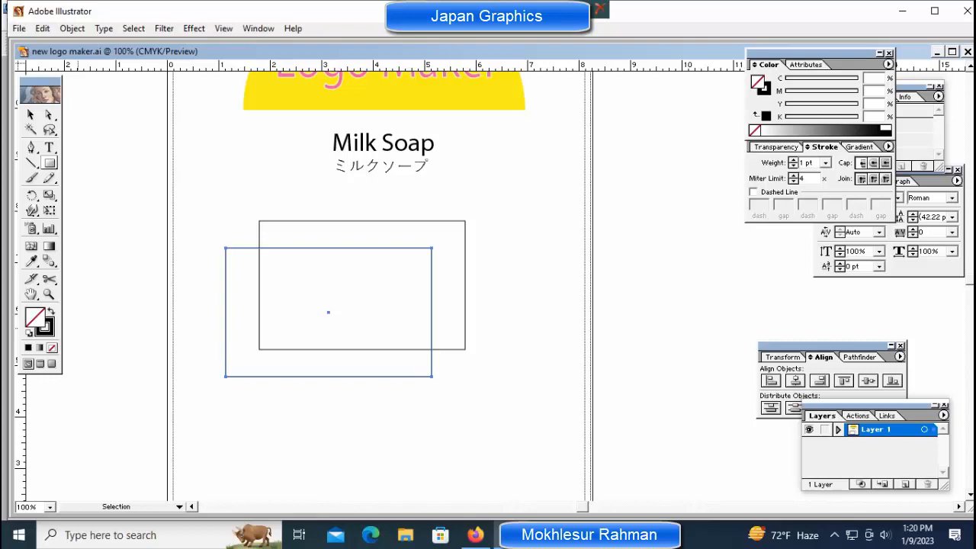
left_click(28, 347)
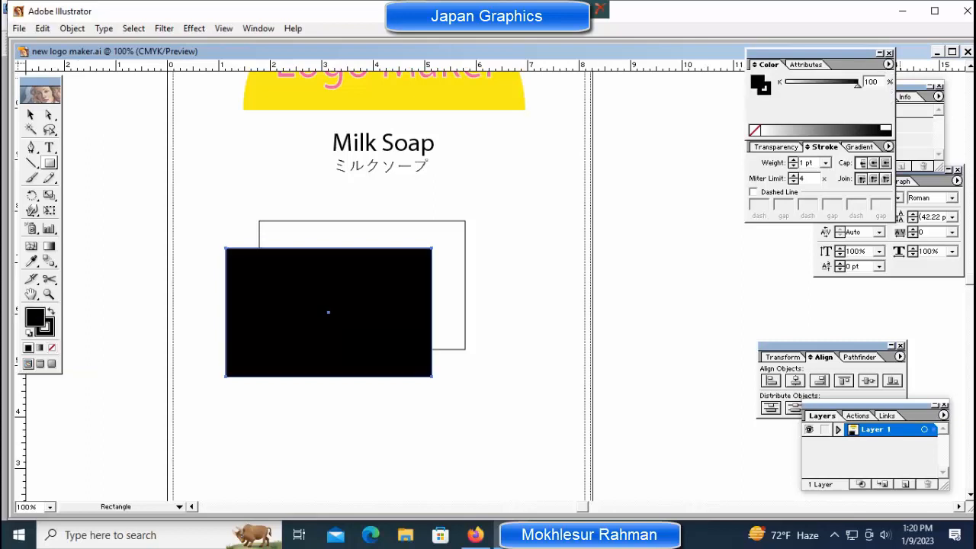
left_click(888, 64)
left_click(823, 127)
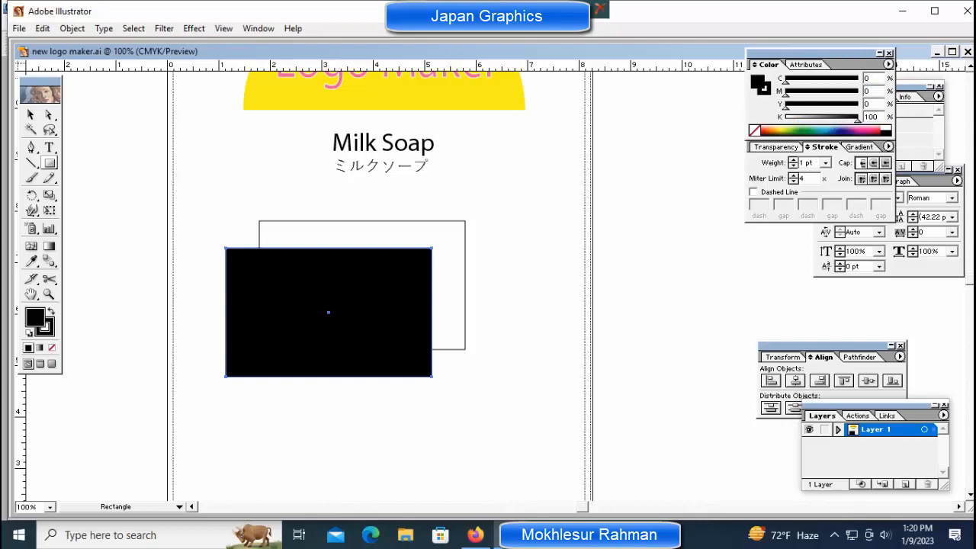
Step: Change the lower-left rectangle's fill to 100% magenta and 0% black
left_click(867, 90)
type("100")
key("Tab")
key("Tab")
type("0")
key("Return")
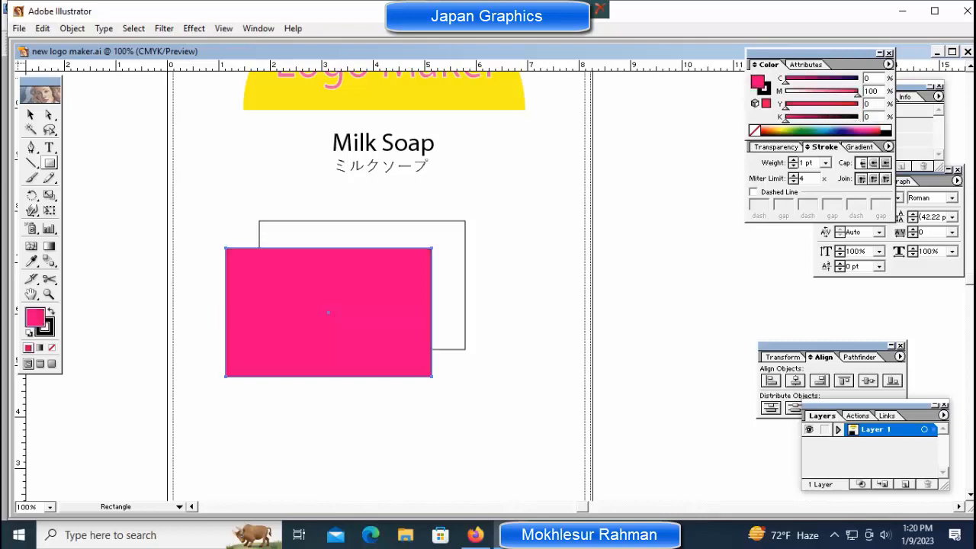
Step: Set the lower-left rectangle's fill to 50% magenta and 50% yellow
scroll(381, 305, "up", 3)
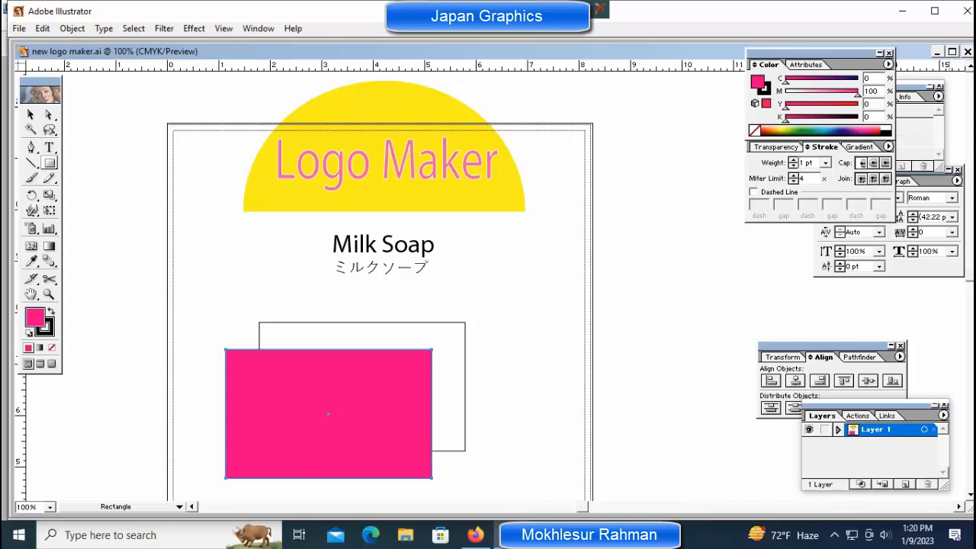
left_click(867, 104)
left_click(869, 91)
type("50")
key("Tab")
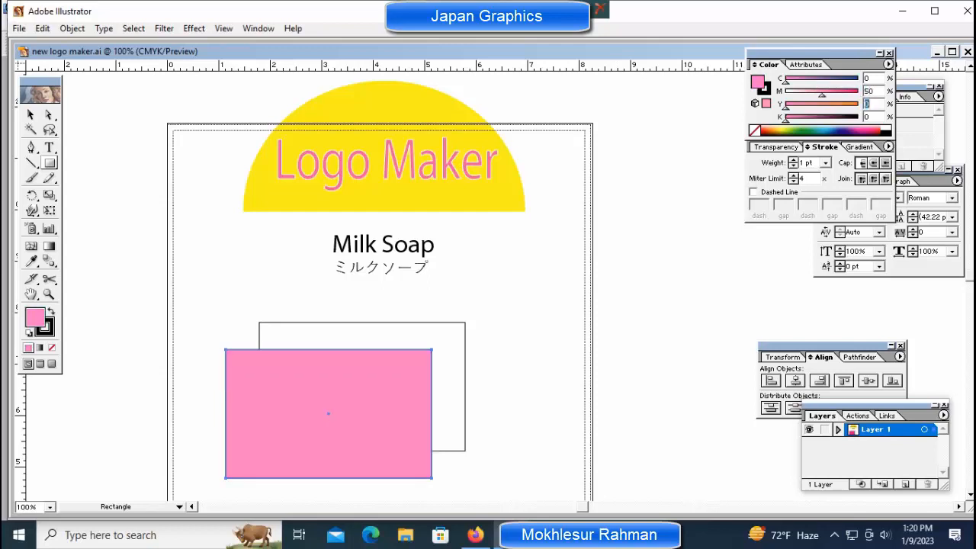
type("50")
key("Return")
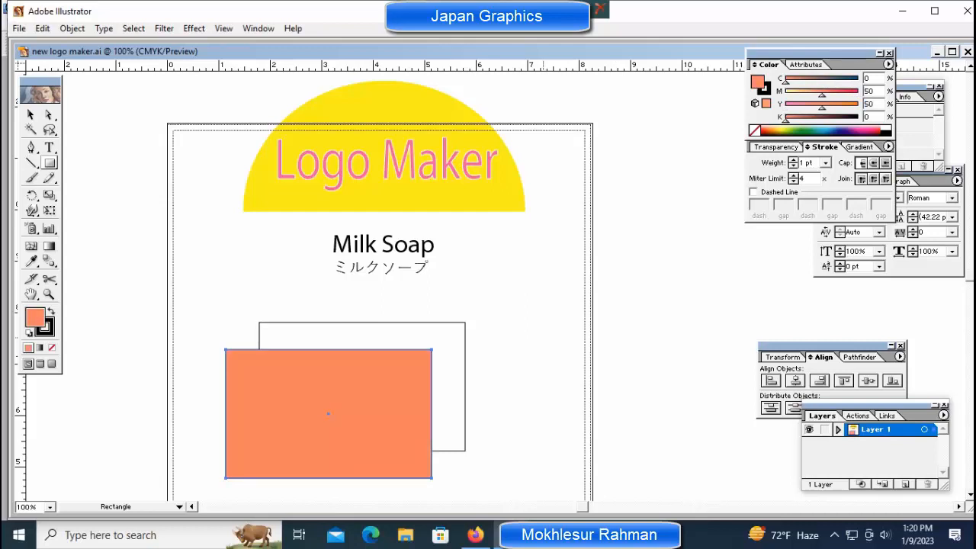
Step: Draw a small orange rectangle about 1.9 × 0.9 in to the left of the large orange rectangle and remove its stroke
key("v")
key("ctrl+shift+a")
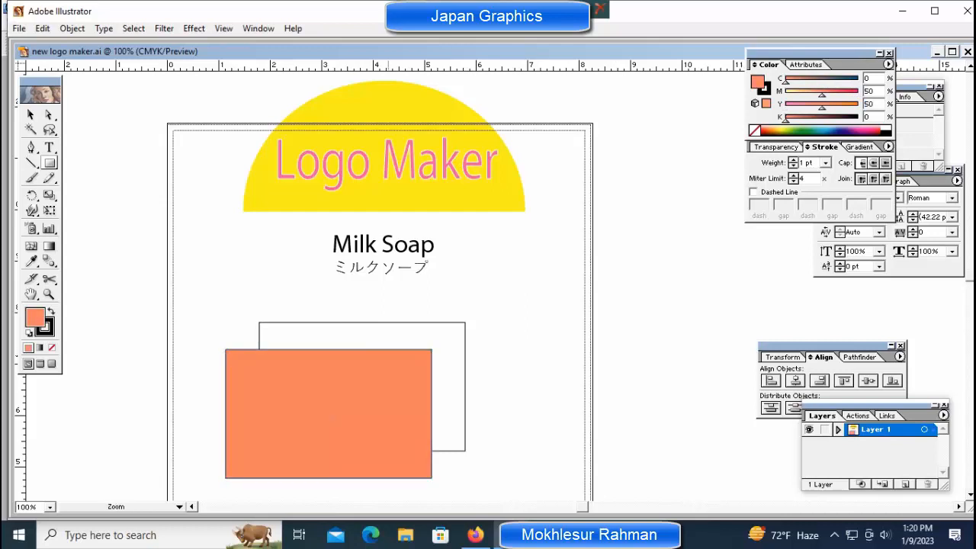
key("ctrl+equal")
left_click_drag(416, 369, 483, 232)
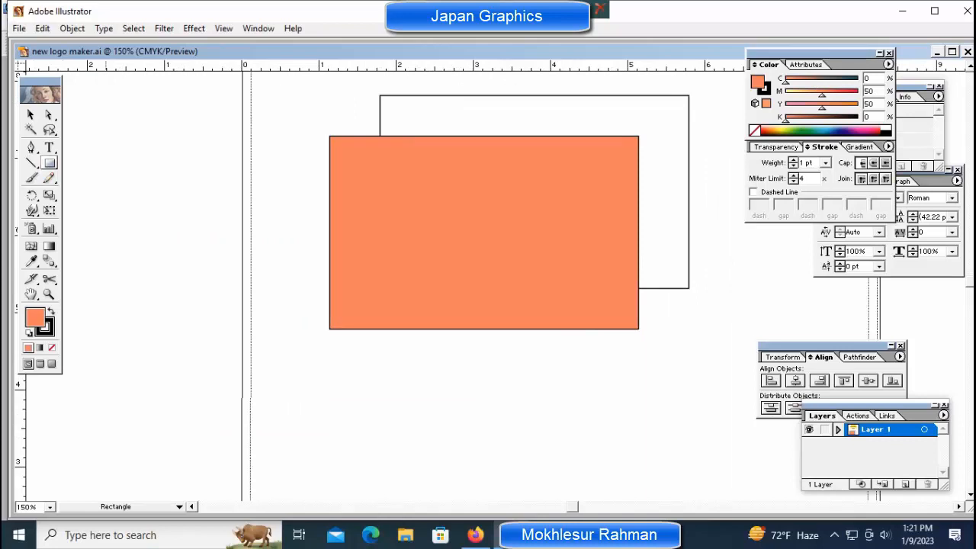
left_click_drag(106, 228, 250, 297)
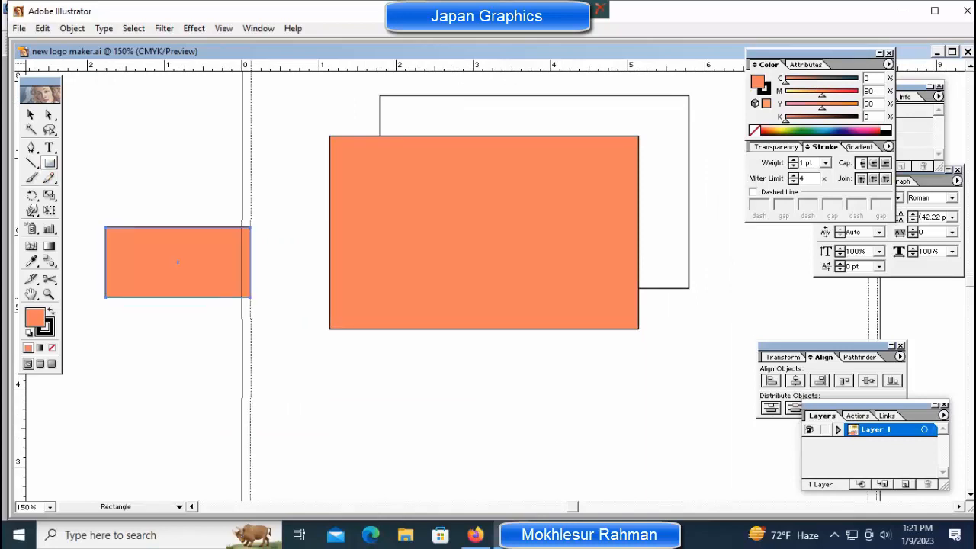
key("x")
key("slash")
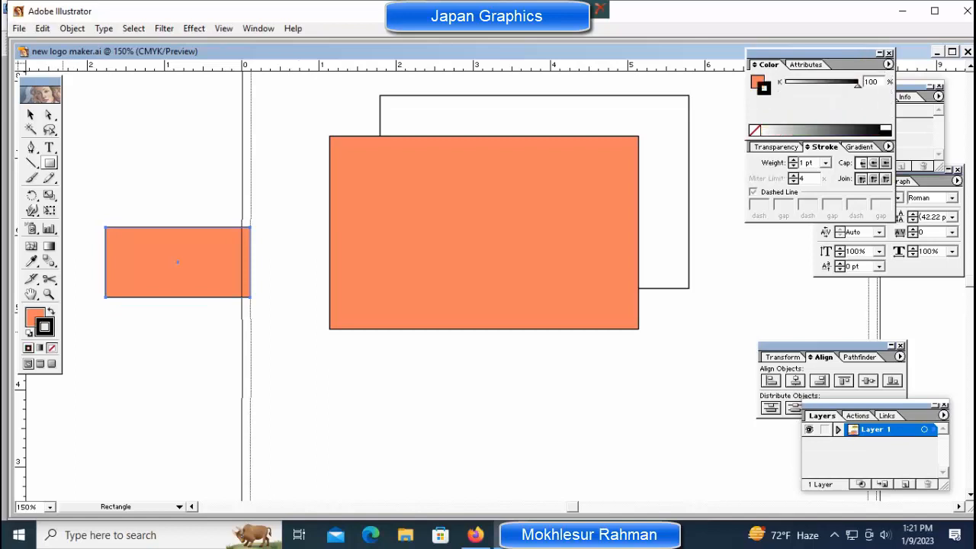
key("x")
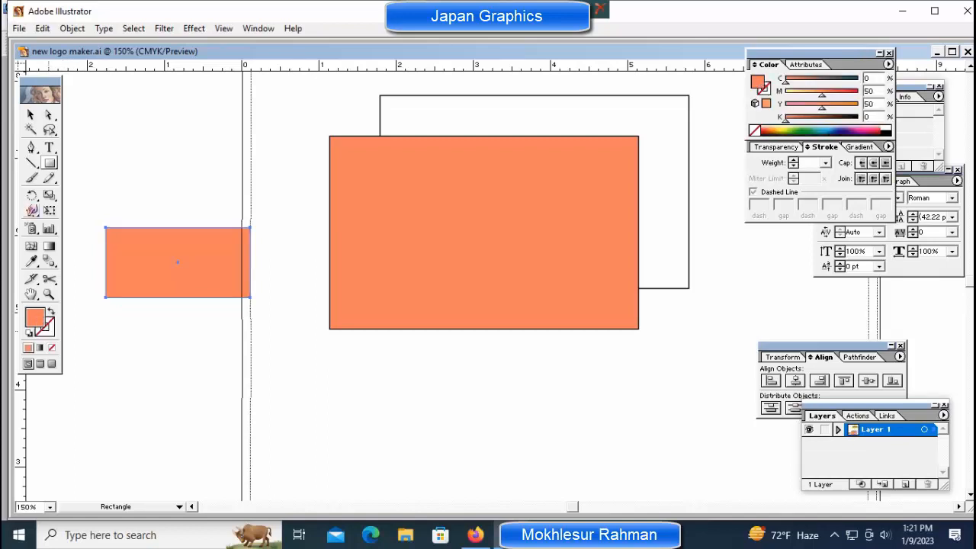
Step: Distort the small orange rectangle with the Twirl tool into a flowing milk-like swirl shape
left_click(32, 210)
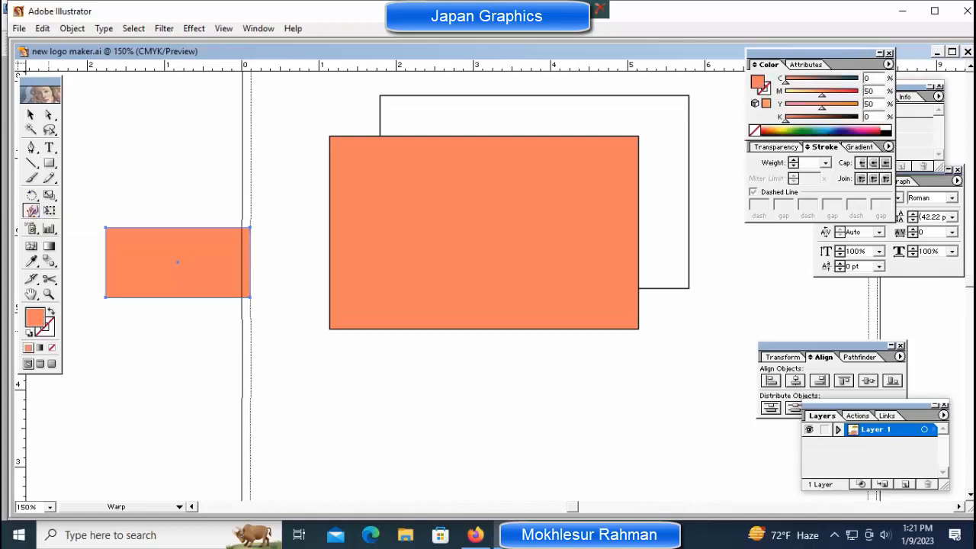
mouse_move(32, 210)
left_mouse_down()
mouse_move(134, 213)
mouse_move(64, 213)
left_mouse_up()
mouse_move(170, 257)
left_mouse_down()
mouse_move(140, 239)
mouse_move(207, 250)
mouse_move(205, 264)
mouse_move(217, 216)
mouse_move(274, 222)
left_mouse_up()
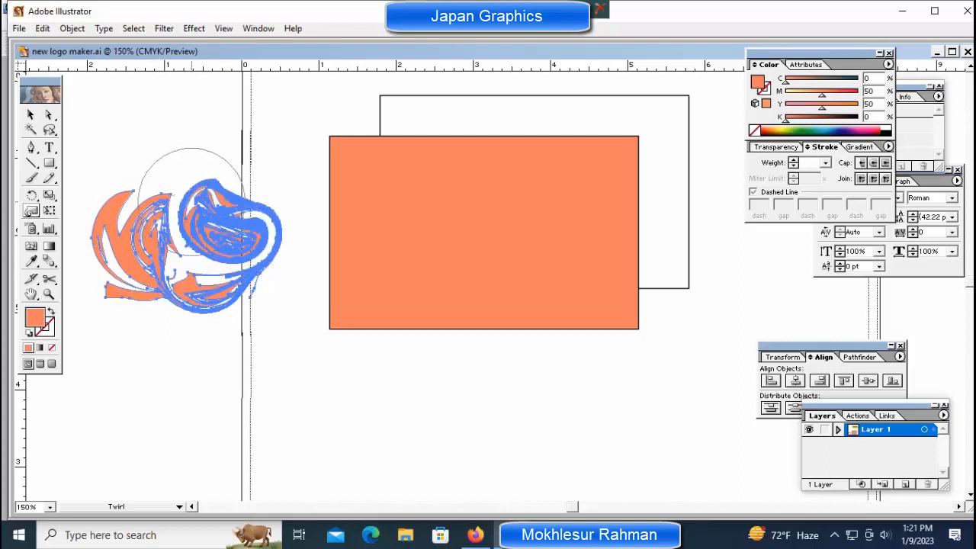
left_click_drag(184, 195, 184, 195)
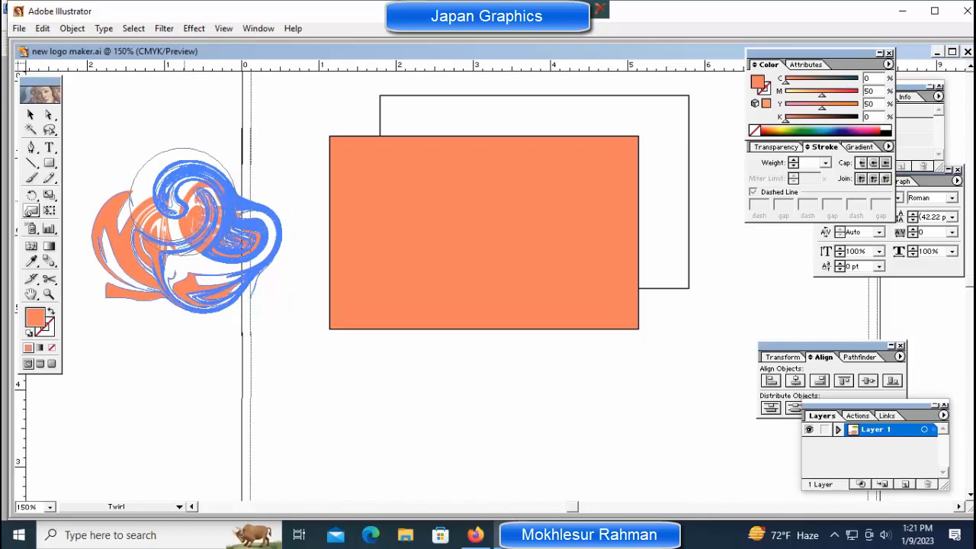
left_click_drag(184, 194, 184, 194)
key("y")
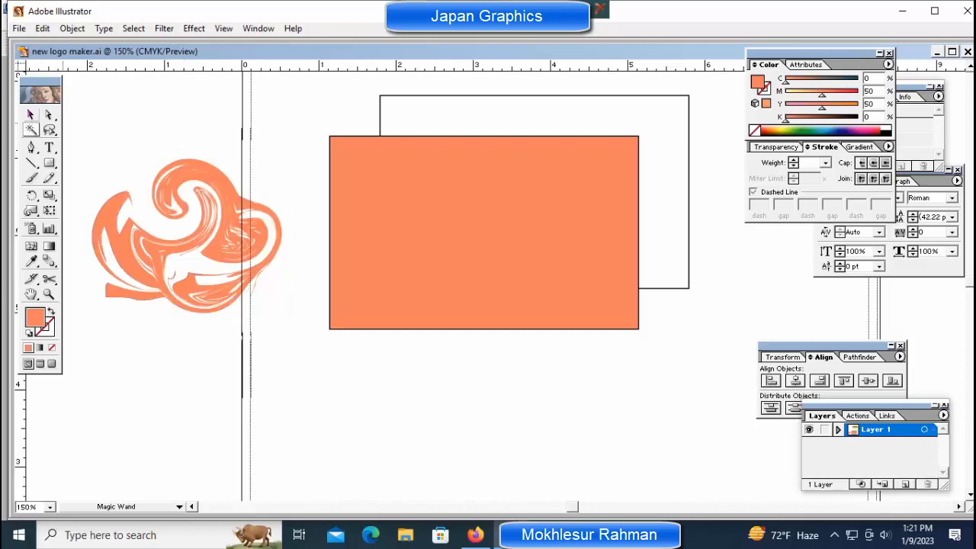
Step: Move the swirl into the empty area below and to the left of the large orange rectangle
key("v")
left_click_drag(187, 228, 377, 398)
left_click_drag(473, 290, 493, 332)
key("ctrl+z")
left_click(492, 335)
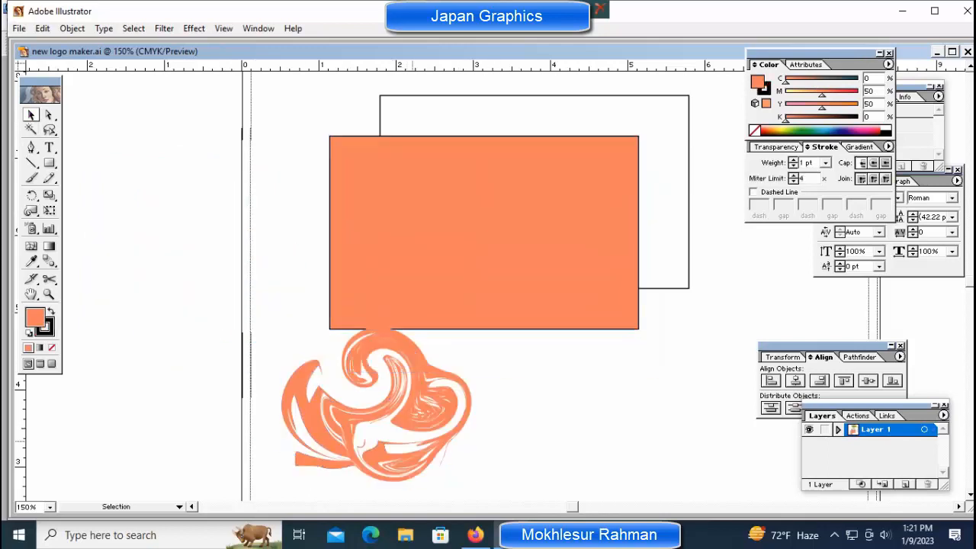
left_click_drag(381, 404, 203, 392)
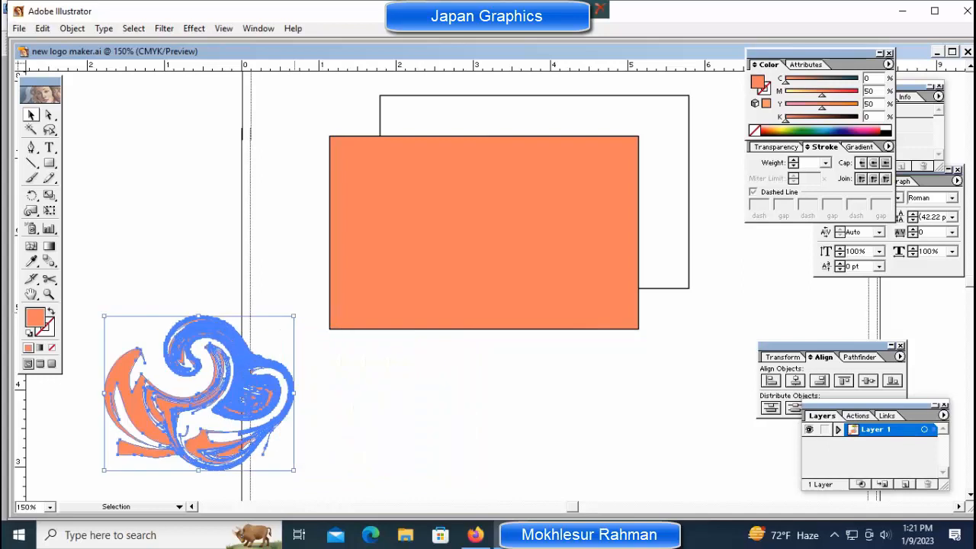
Step: Resize and straighten the swirl to about two-thirds of the orange rectangle's width and move it onto that rectangle
left_click_drag(98, 310, 159, 333)
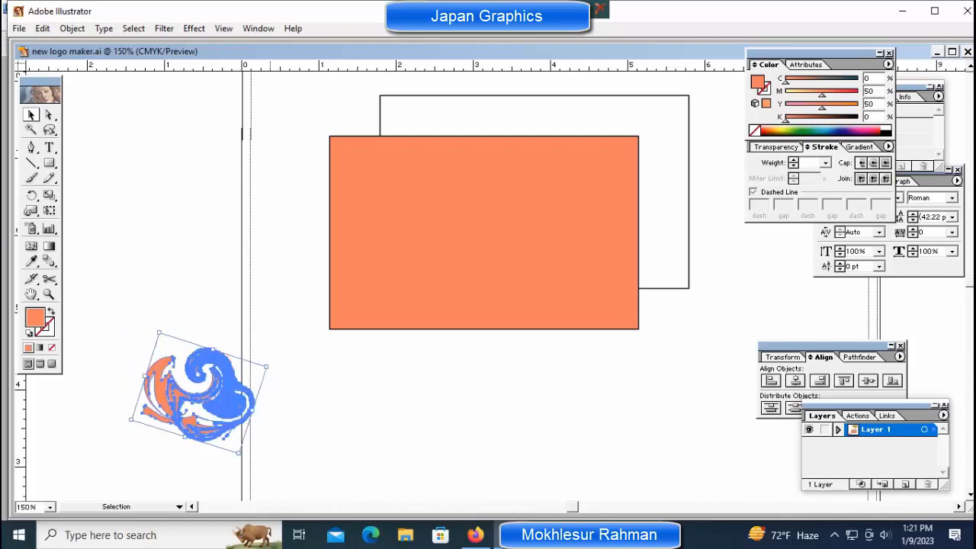
left_click_drag(266, 367, 350, 336)
left_click_drag(272, 414, 509, 245)
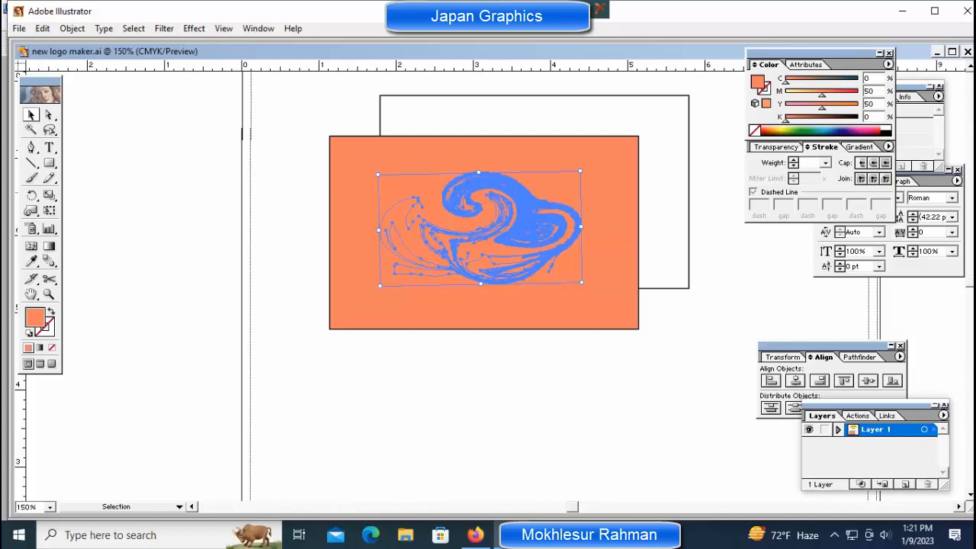
Step: Fill the swirl with white and nudge it slightly down within the orange rectangle
left_click(884, 128)
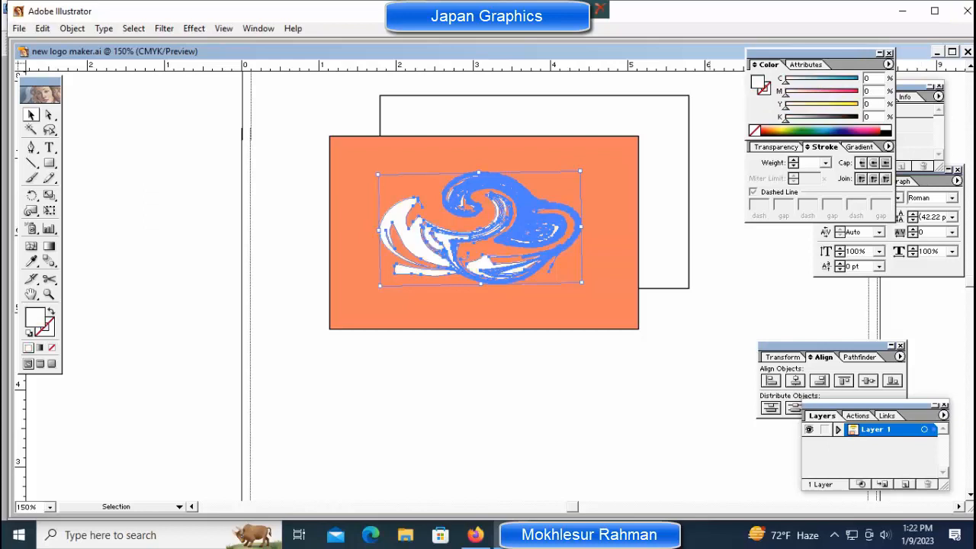
left_click(711, 229)
left_click(534, 217)
key("shift+Down")
key("shift+Down")
key("shift+Up")
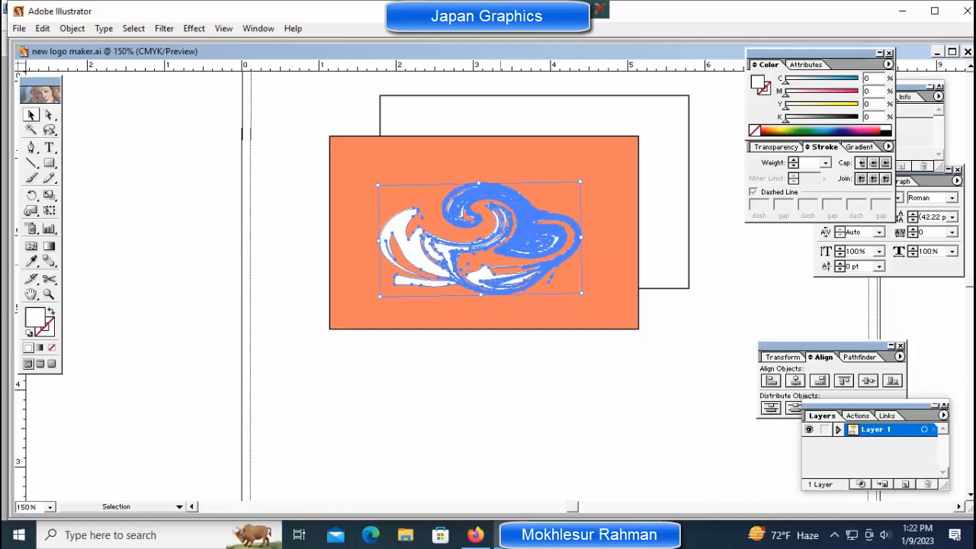
Step: Flatten the white swirl to a lower height, nudge it to just below the orange rectangle's middle, and deselect it
left_click_drag(480, 294, 494, 258)
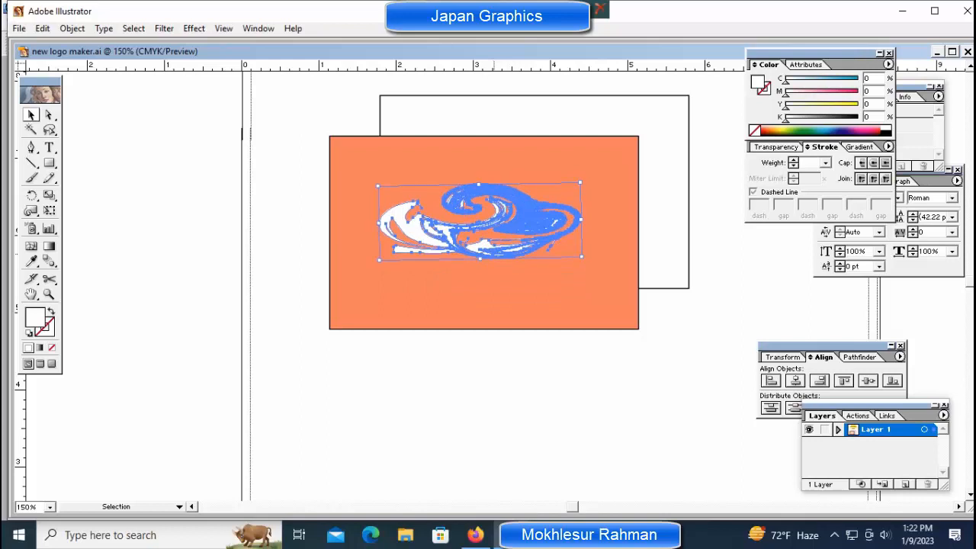
key("shift+Down")
key("shift+Down")
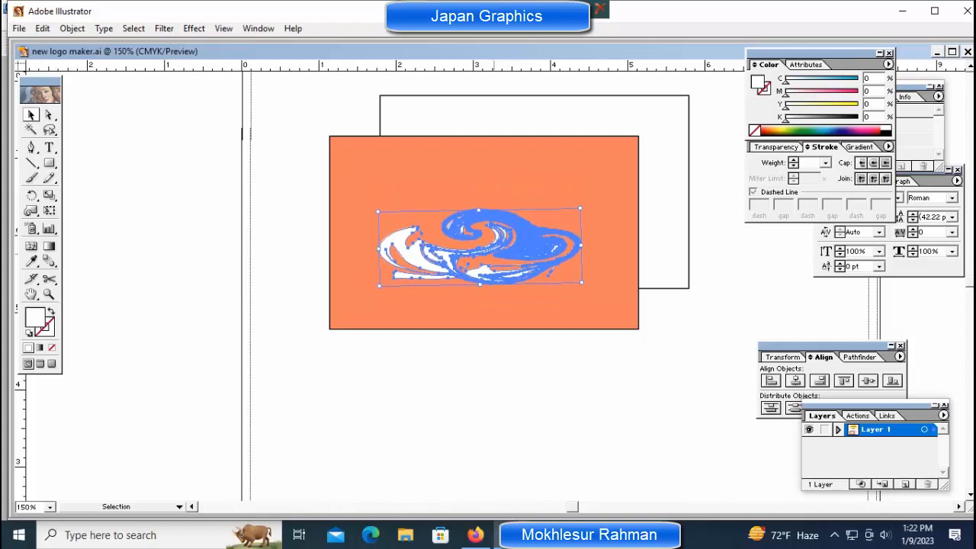
key("Up")
key("Up")
key("Up")
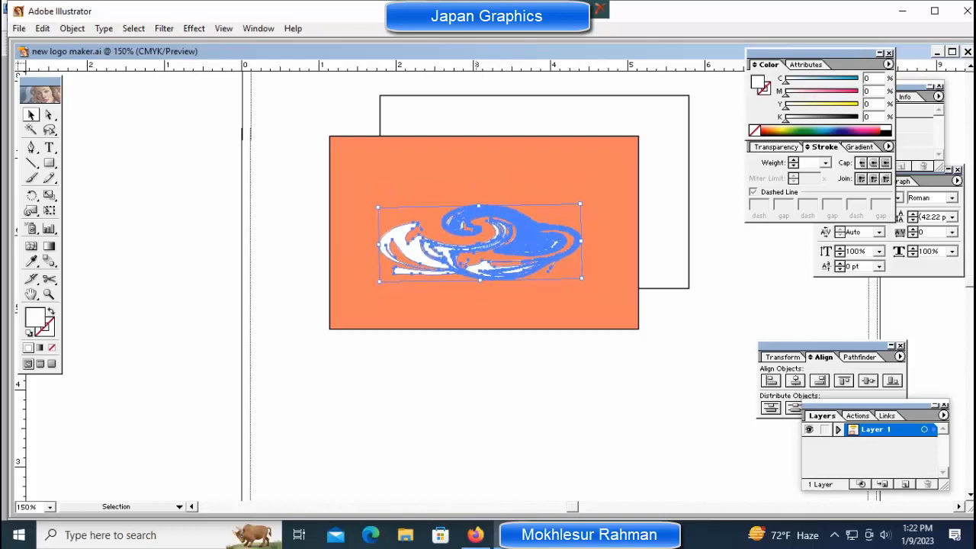
key("ctrl+shift+a")
Step: Place a smaller, slightly flattened white copy of the Milk Soap text above the swirl on the orange rectangle
key("space")
left_click_drag(488, 229, 472, 364)
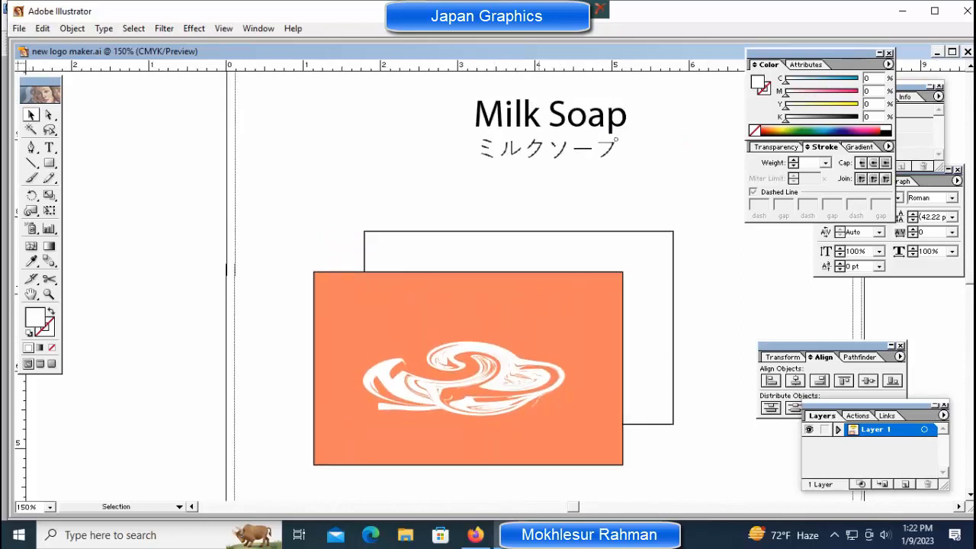
left_click(548, 116)
left_click_drag(548, 116, 408, 258)
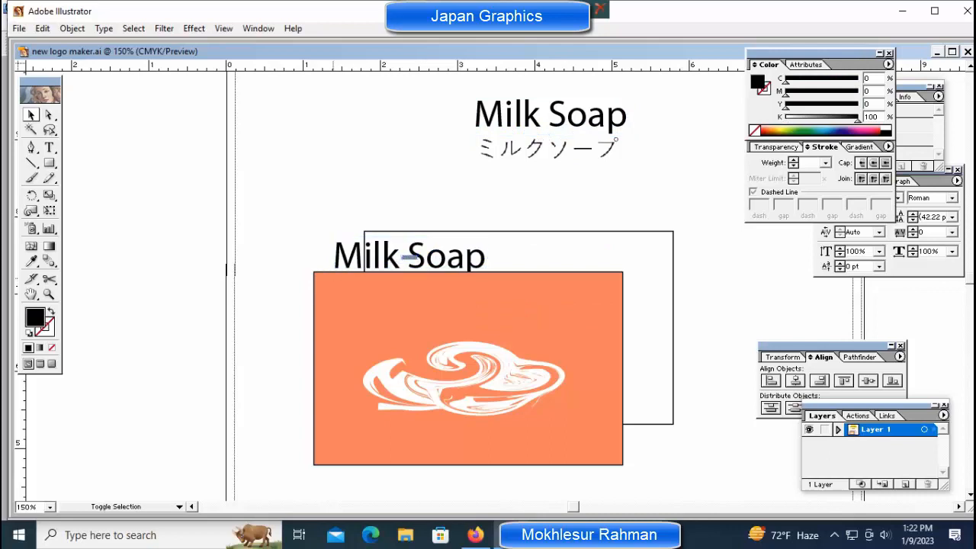
left_click_drag(486, 276, 471, 273)
left_click_drag(409, 257, 459, 323)
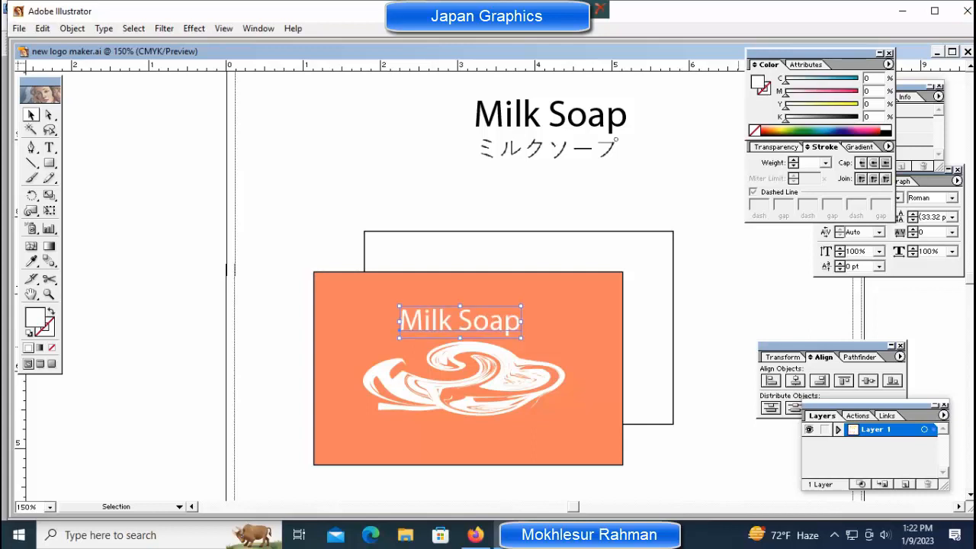
left_click_drag(460, 337, 459, 331)
Step: Move the Japanese text ミルクソープ below the swirl on the orange rectangle, shrink it, and center it under Milk Soap
left_click(543, 149)
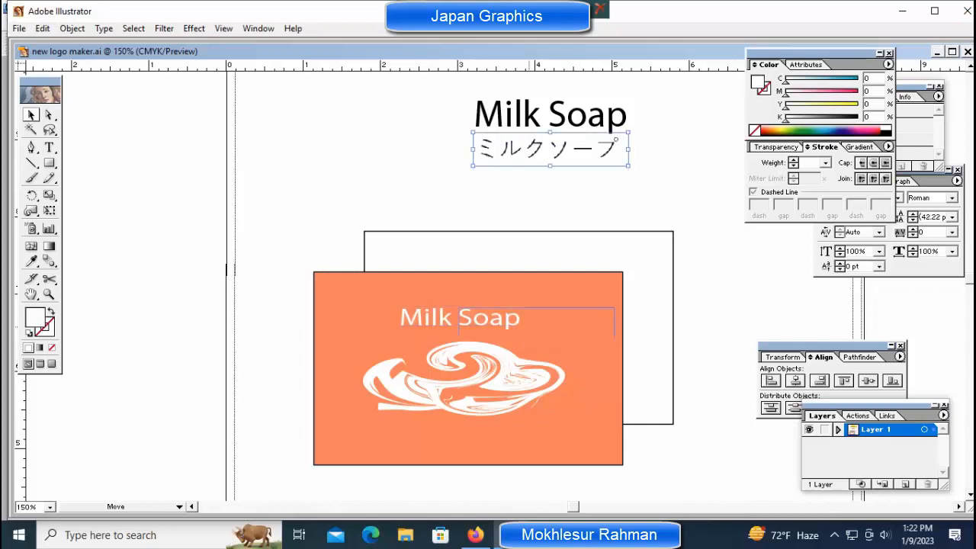
left_click_drag(543, 149, 465, 438)
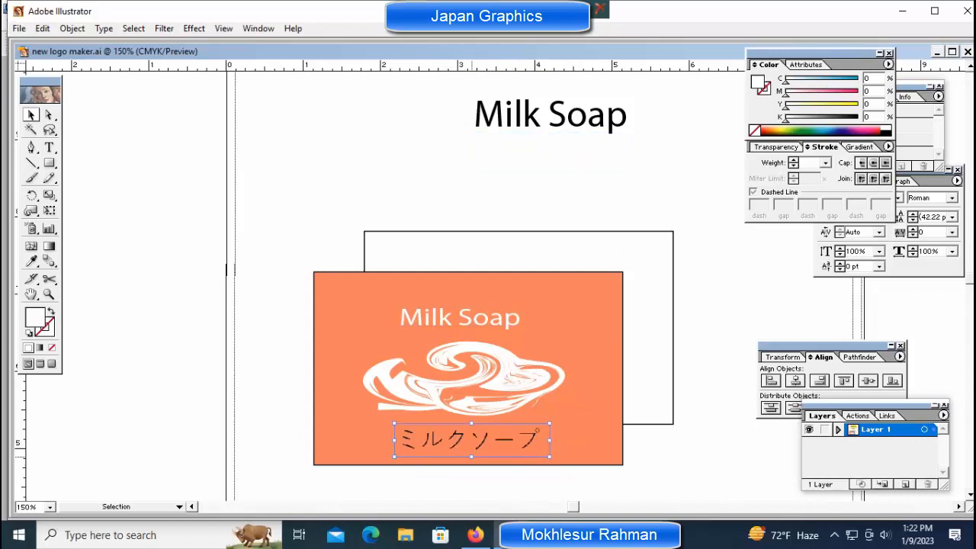
left_click_drag(471, 456, 471, 450)
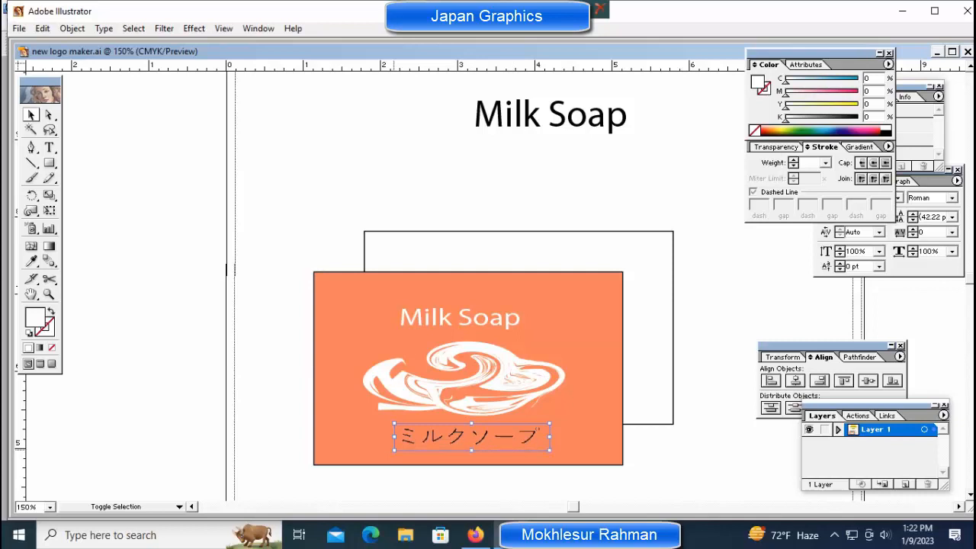
left_click_drag(394, 450, 413, 447)
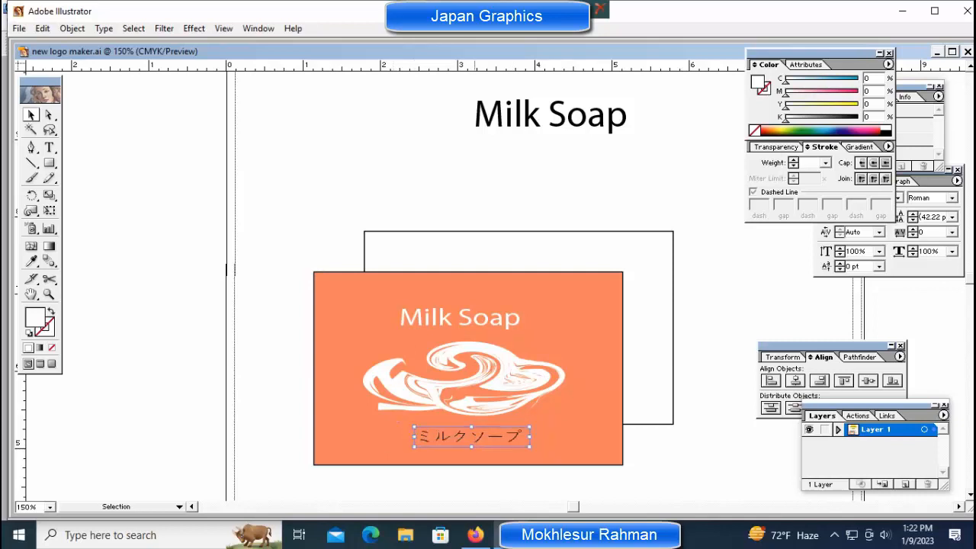
left_click_drag(471, 436, 458, 432)
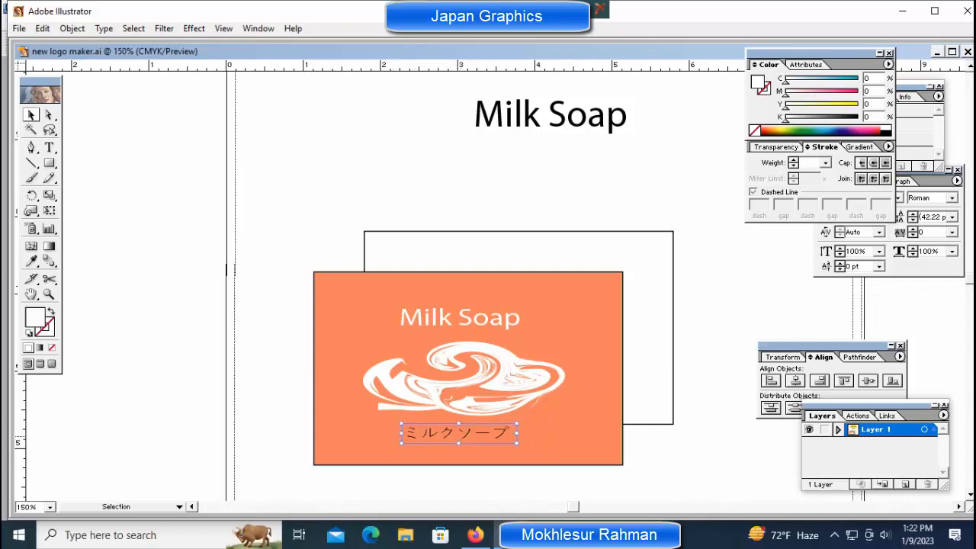
key("ctrl+shift+a")
Step: Examine the swirl and the two text lines on the orange rectangle up close
left_click(538, 382)
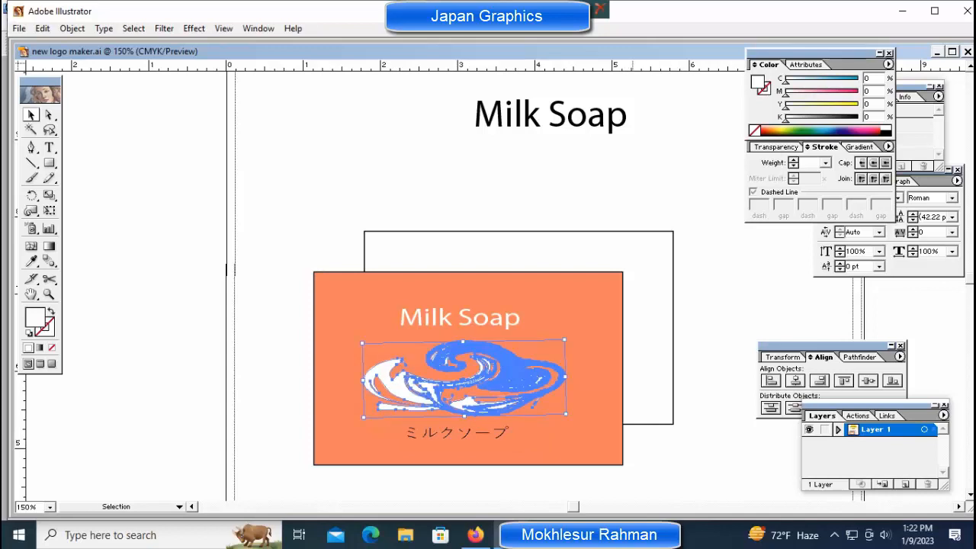
left_click(649, 476)
left_click(532, 389)
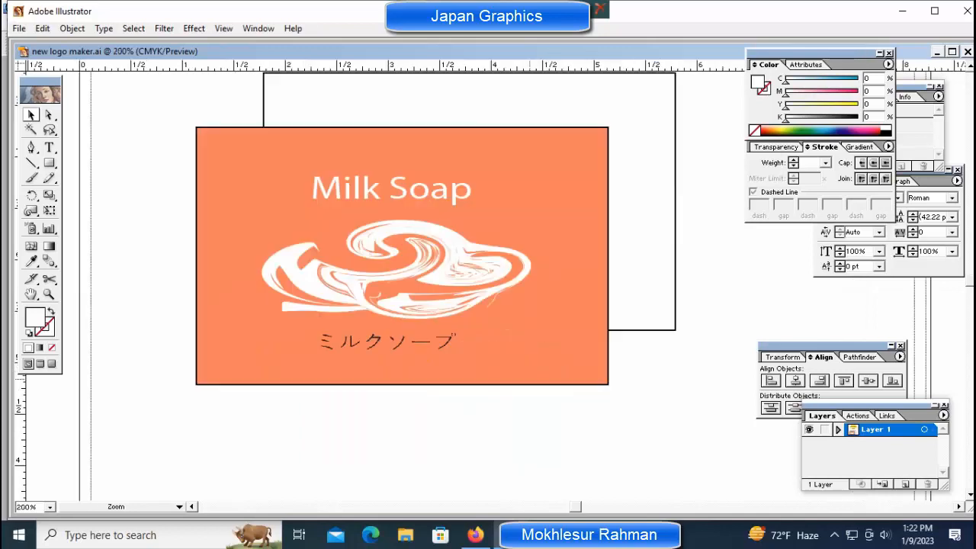
key("ctrl+=")
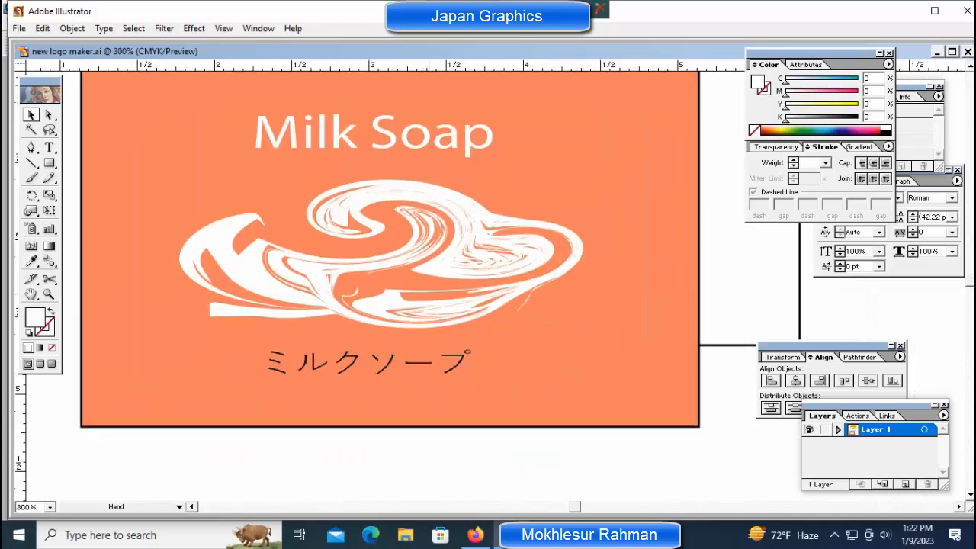
scroll(404, 290, "down", 2)
key("ctrl+minus")
key("ctrl+minus")
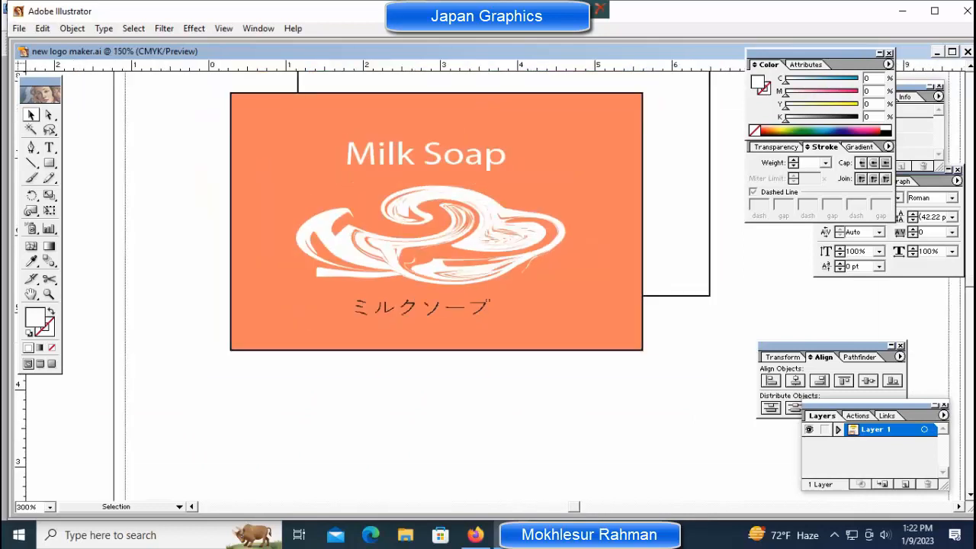
Step: Add the text "100% Pure" in the empty area below the orange rectangle
key("t")
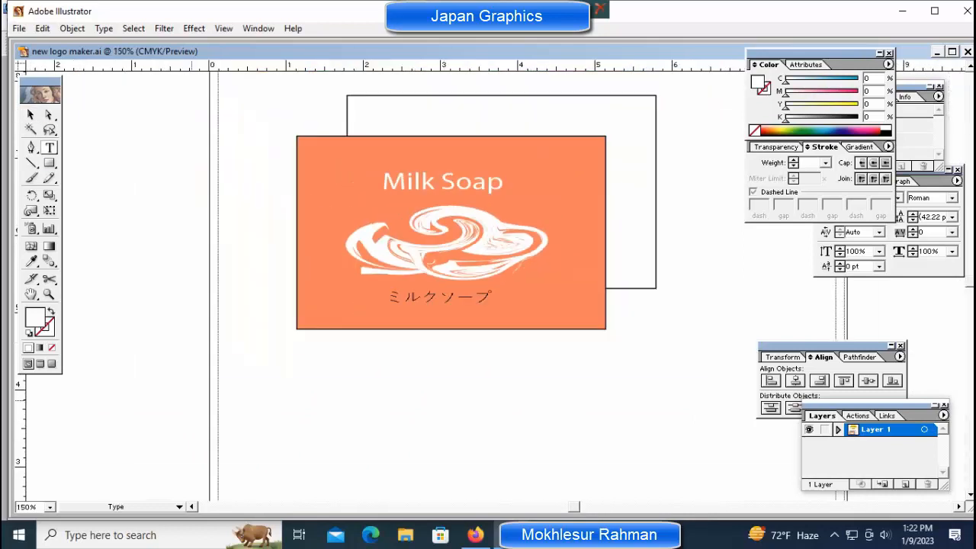
left_click(324, 409)
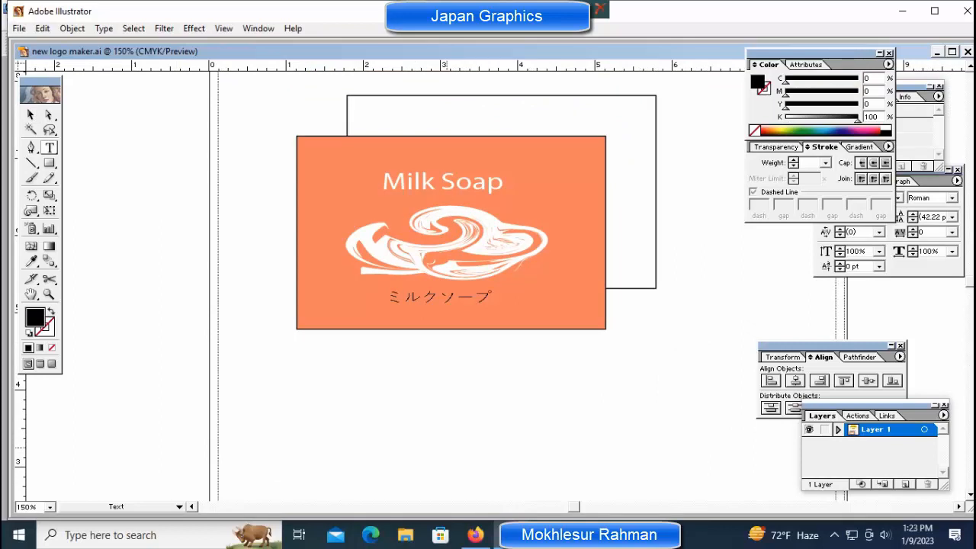
type("100%")
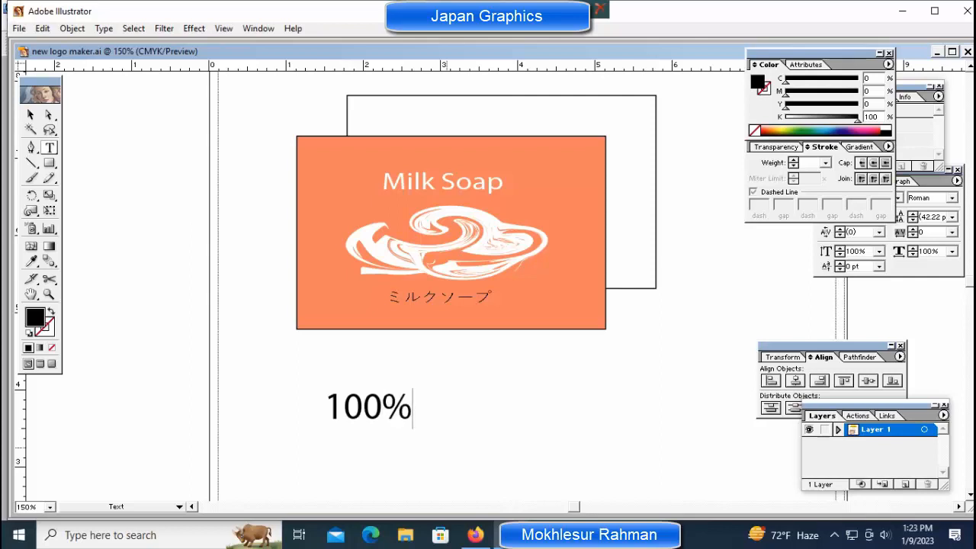
type(" Pure")
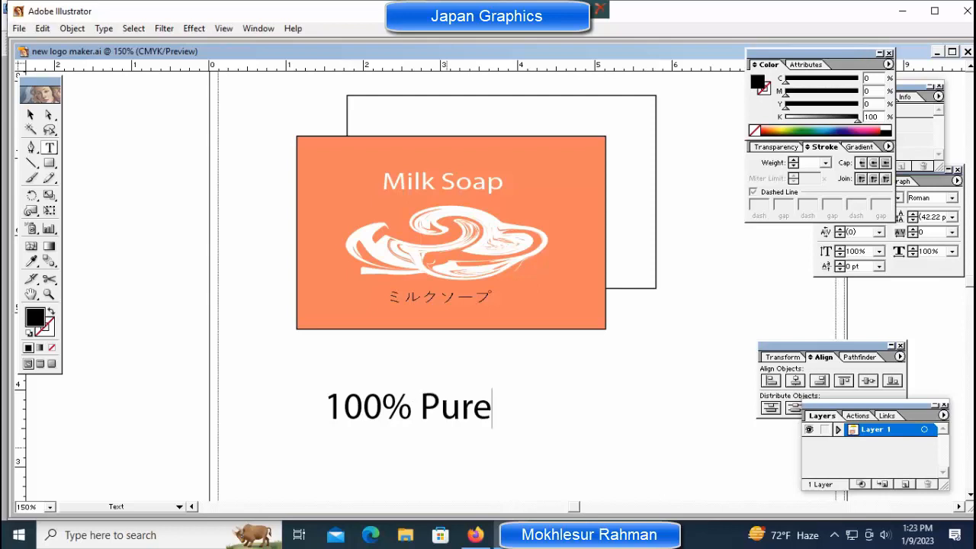
key("Escape")
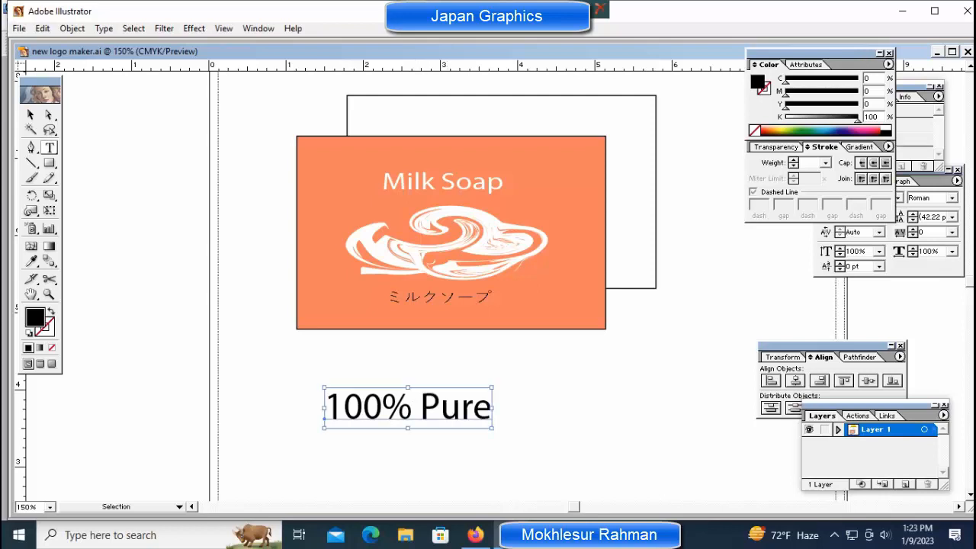
Step: Recolor the "100% Pure" text red and shrink it to about 25 pt with slightly narrowed letters
left_click(864, 128)
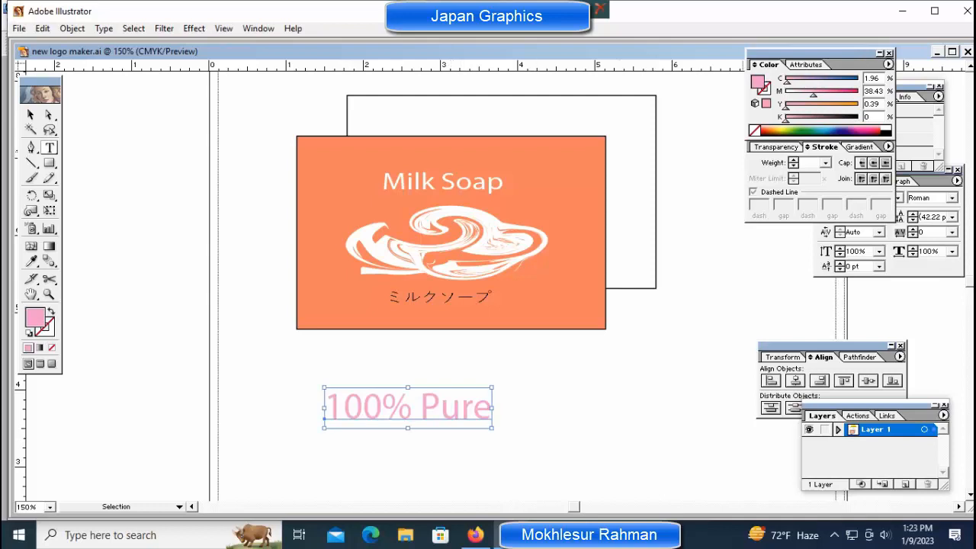
left_click(864, 132)
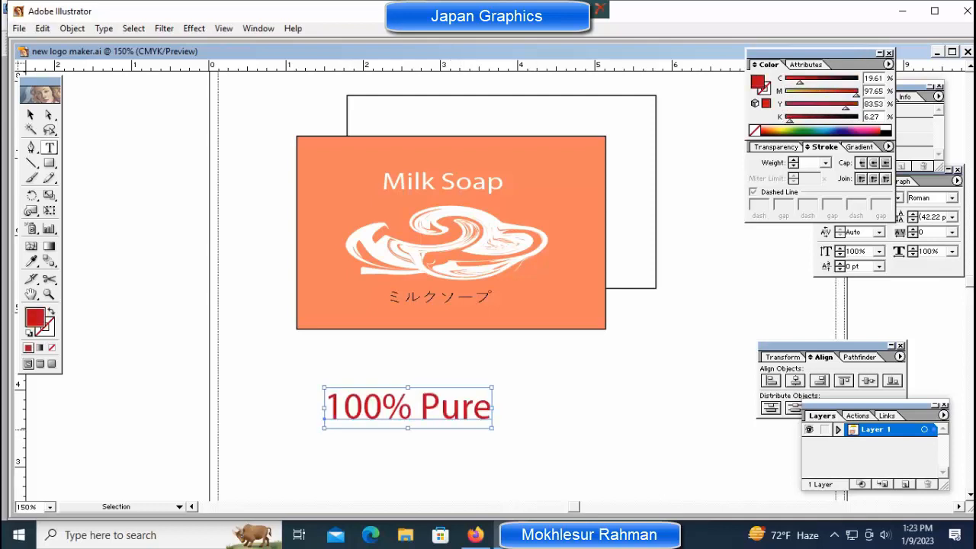
left_click_drag(408, 428, 407, 415)
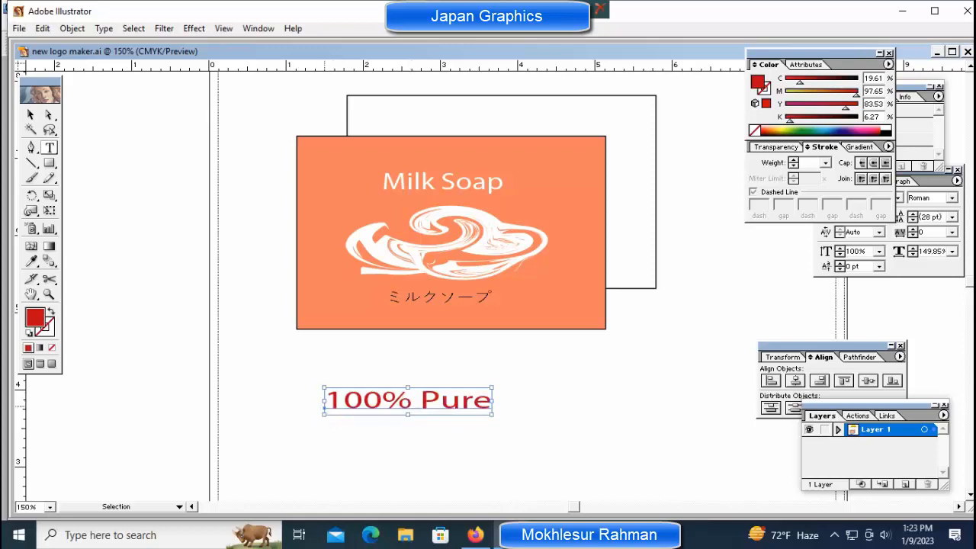
left_click_drag(323, 401, 445, 412)
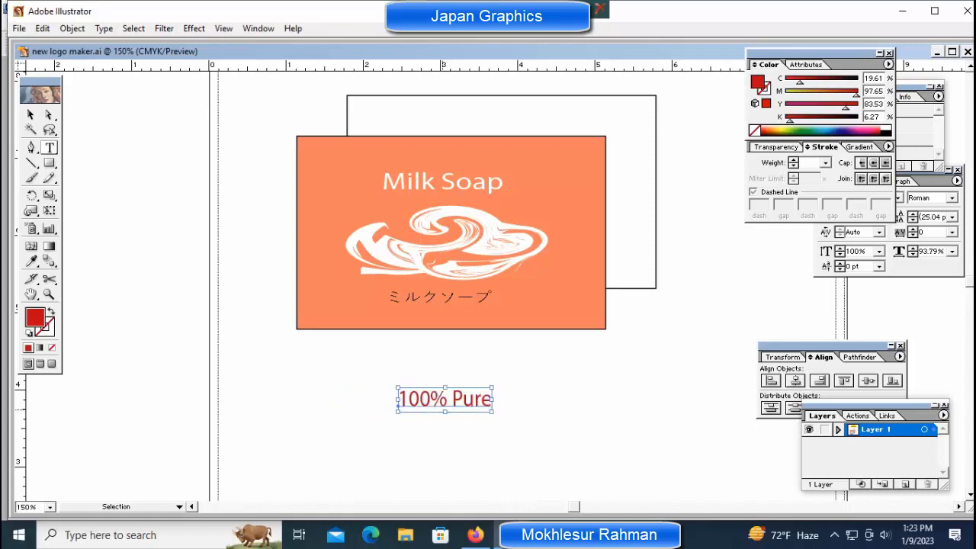
key("ctrl+shift+a")
left_click(514, 398, "ctrl")
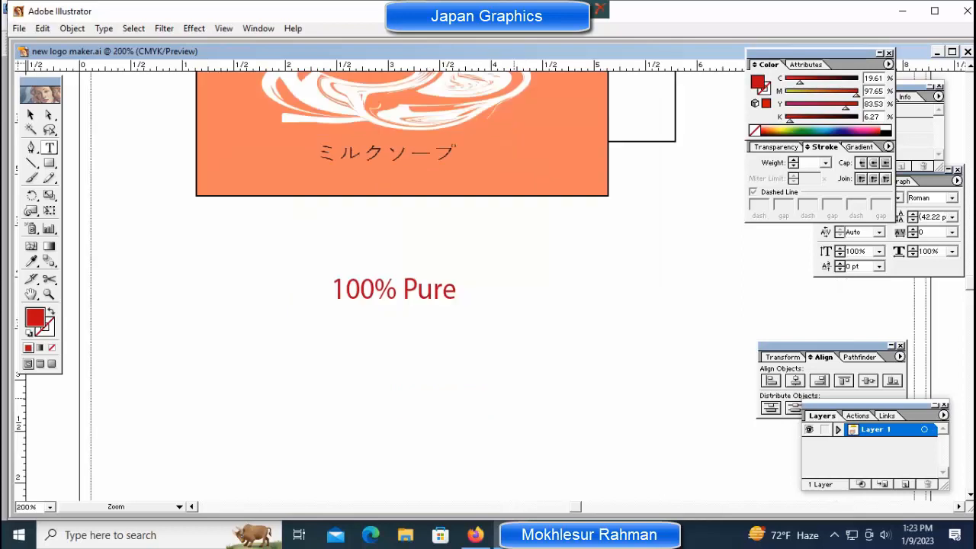
Step: Change the red text to read "100% Natural" and scale it down to about 15 pt
left_click_drag(481, 328, 464, 377)
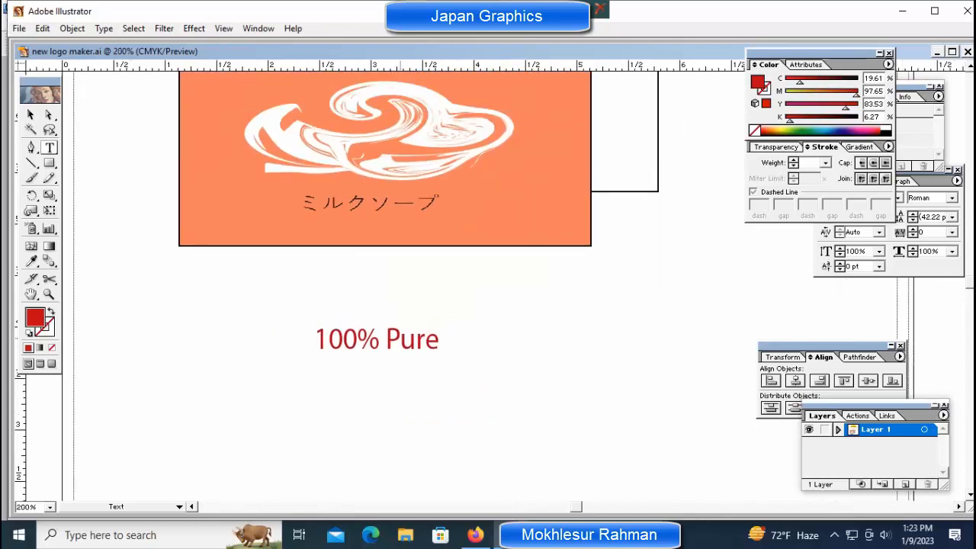
double_click(411, 339)
type("N")
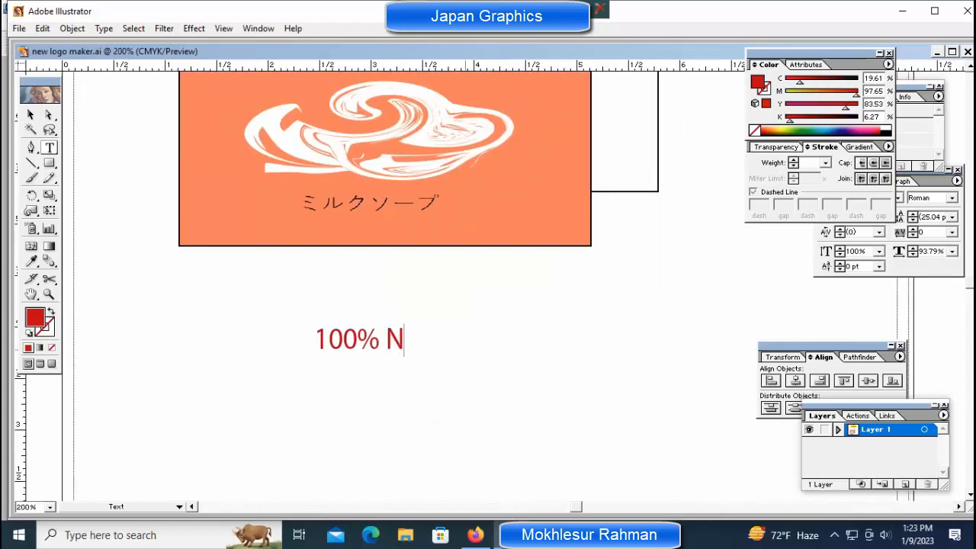
type("atural")
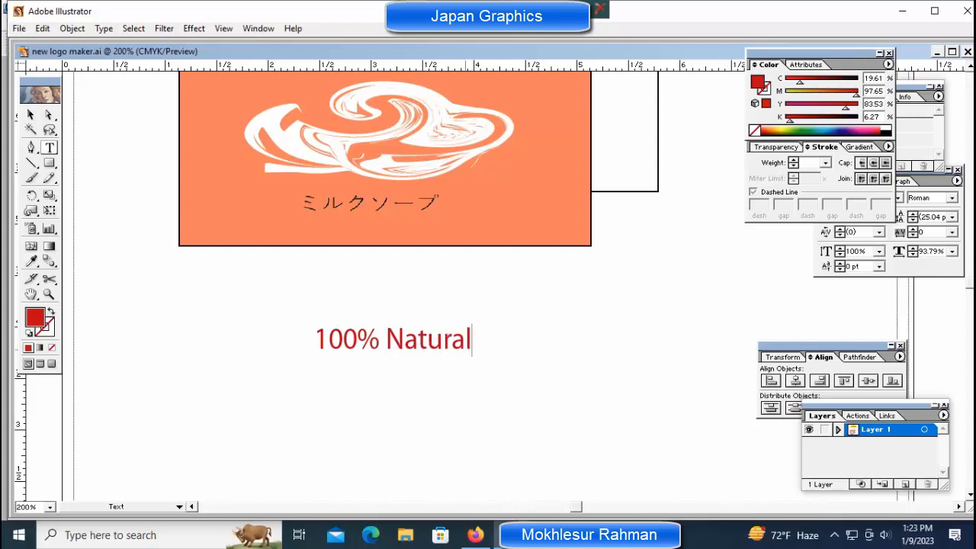
key("Escape")
left_click(392, 344, "ctrl")
left_click_drag(392, 358, 392, 350)
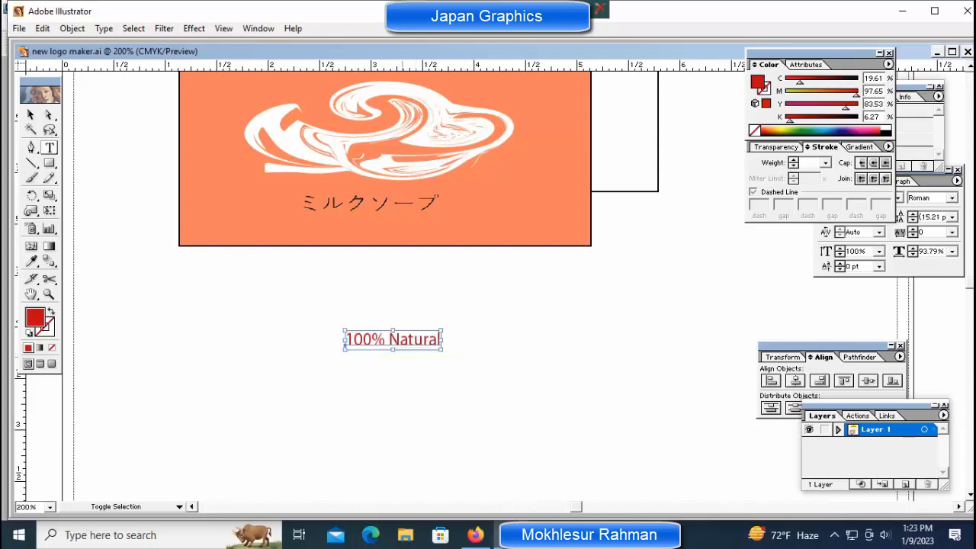
Step: Rotate the "100% Natural" text to read vertically upward and place it inside the orange rectangle's right edge
key("ctrl+shift+a")
left_click(418, 340, "ctrl")
left_click_drag(455, 351, 406, 269)
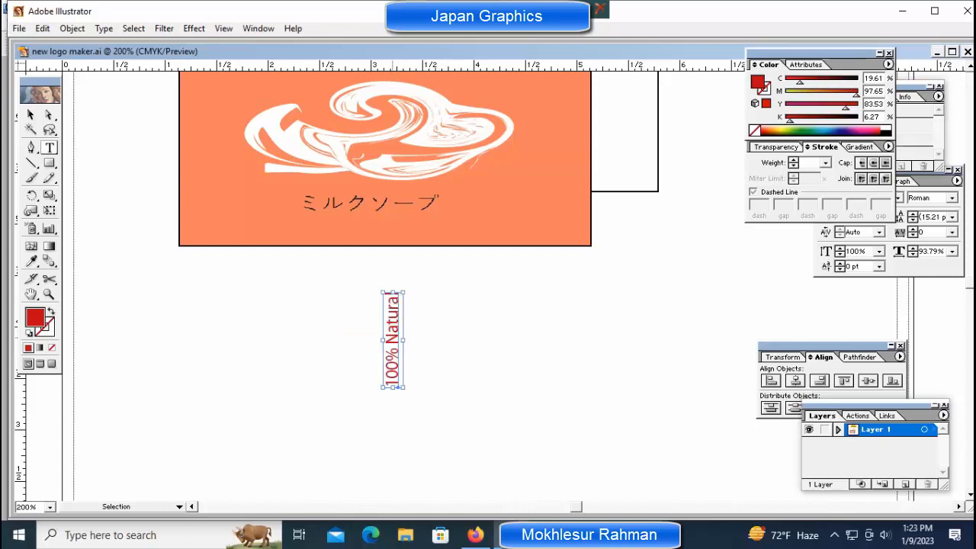
left_click_drag(393, 335, 509, 245)
key("space")
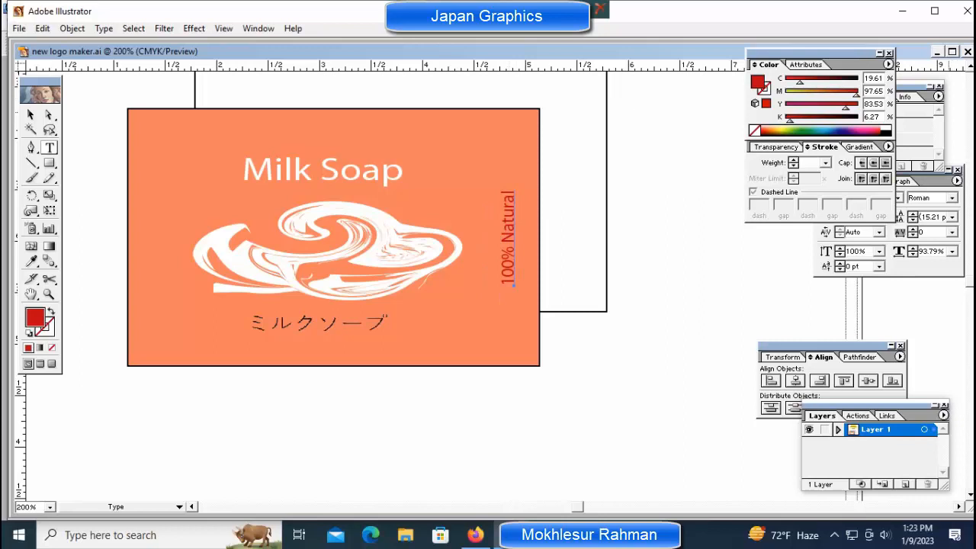
Step: Recolor the vertical "100% Natural" text light blue and nudge it slightly right and up
left_click(817, 128)
left_click(591, 214, "ctrl")
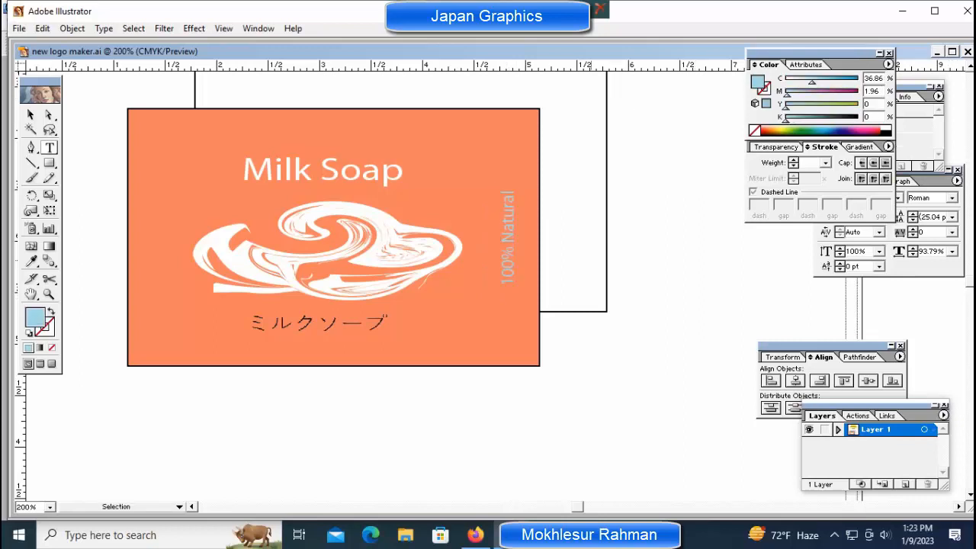
left_click(512, 243, "ctrl")
key("Right")
key("Right")
key("Right")
key("Right")
key("Right")
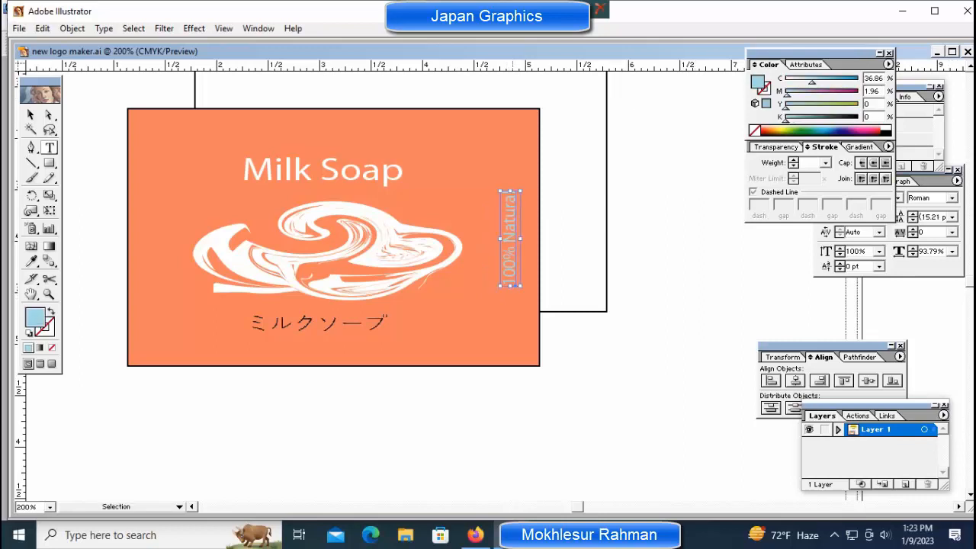
key("Up")
key("Up")
key("Up")
key("Up")
key("Up")
key("Up")
key("Up")
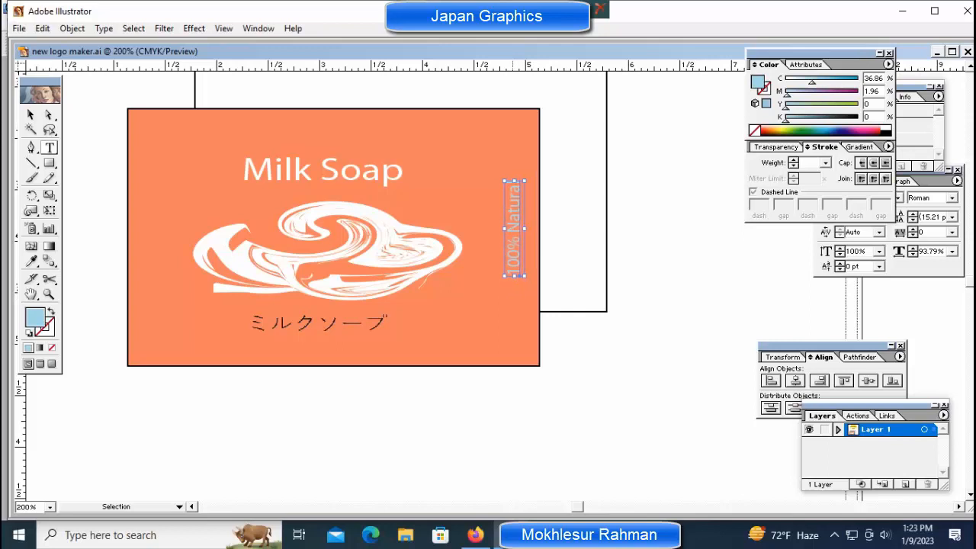
left_click(630, 251, "ctrl")
Step: Copy the vertical "100% Natural" text straight across to the orange rectangle's left edge
left_click_drag(362, 251, 531, 251)
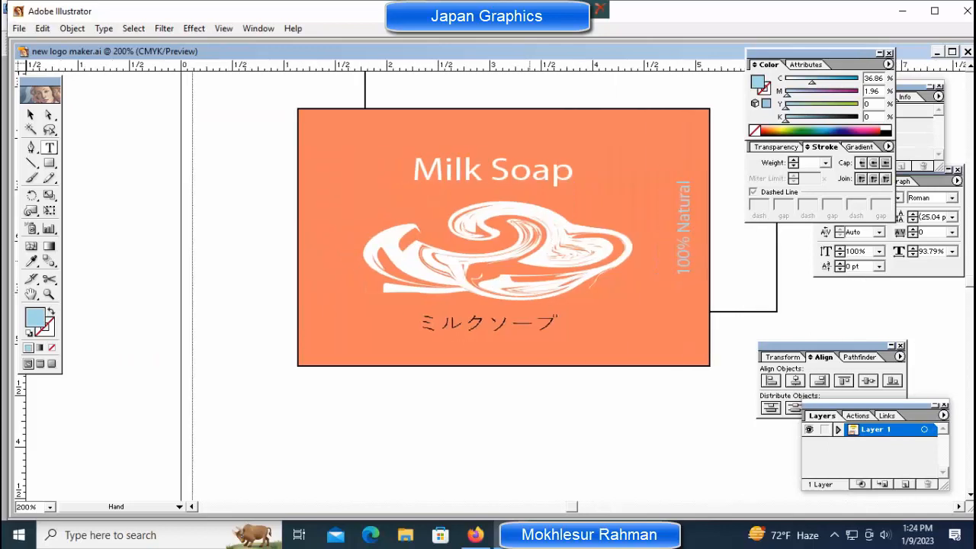
key("ctrl")
left_click_drag(683, 228, 327, 228)
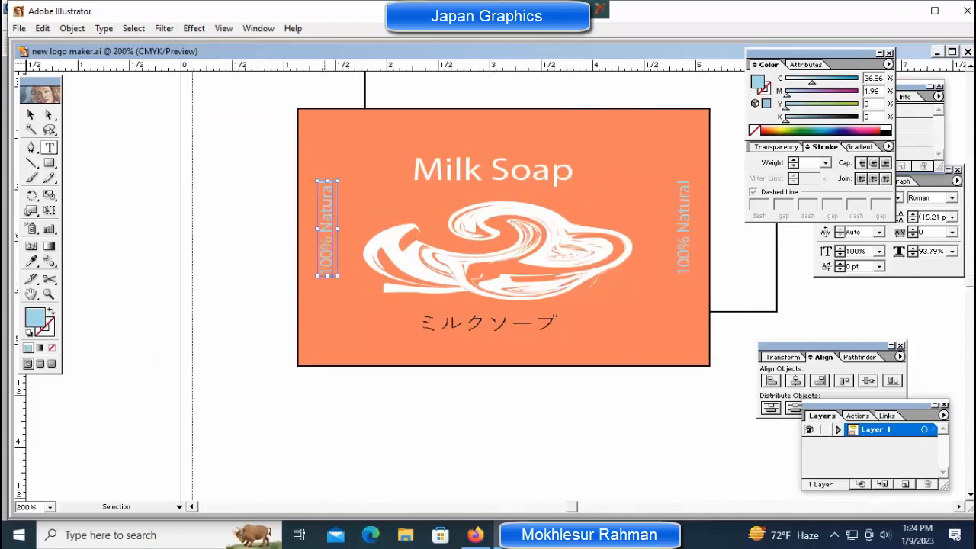
Step: Replace the wording of the vertical text at the rectangle's left edge with "90 grm"
left_click(330, 272)
left_click_drag(330, 273, 327, 181)
type("6")
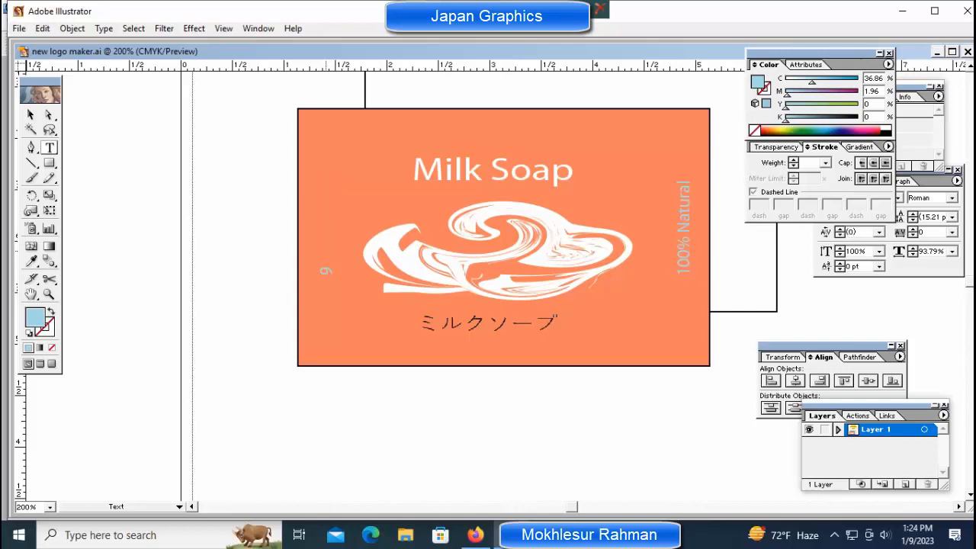
type("0 G")
key("BackSpace")
type("grm")
key("ctrl")
key("ctrl+Return")
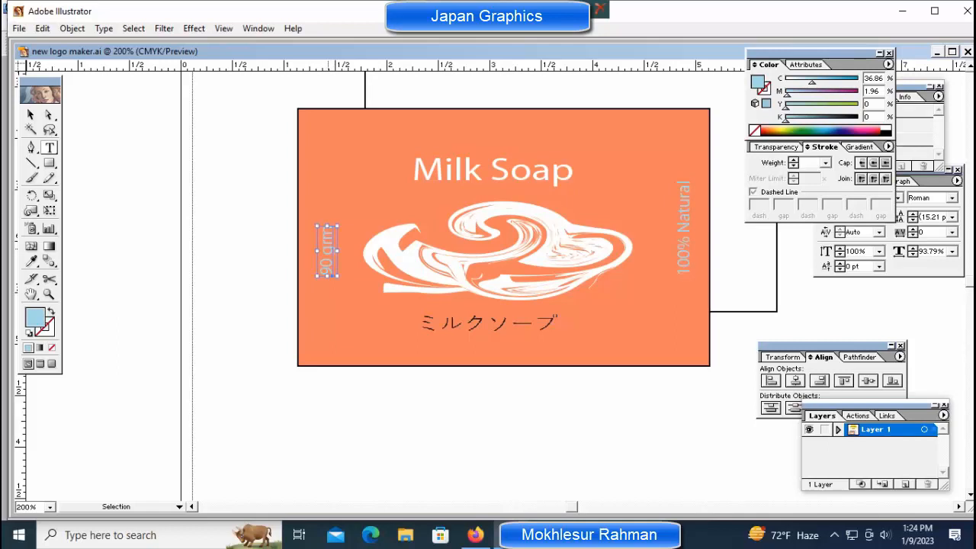
key("ctrl+shift+a")
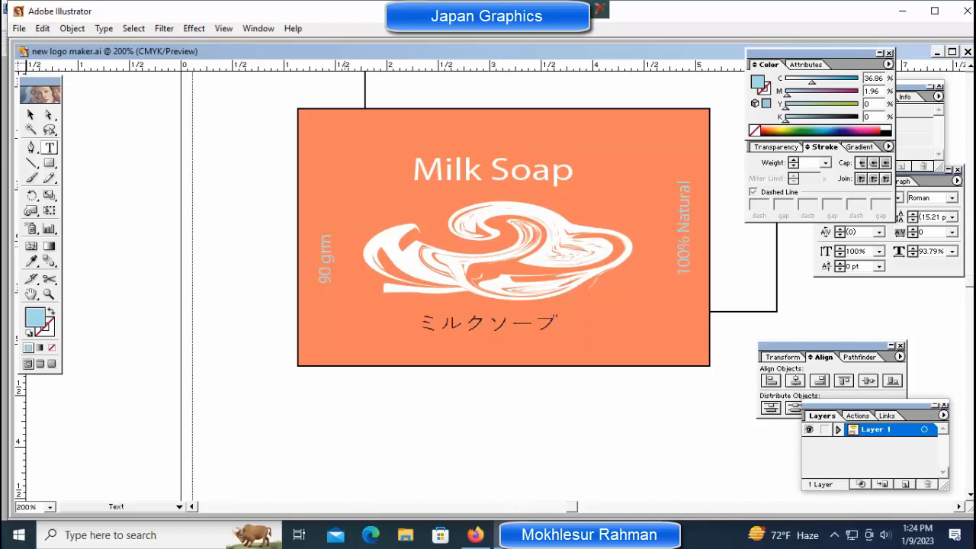
Step: Add "weight:" in front of the "90 grm" text
key("ctrl")
type("weig")
key("BackSpace")
key("BackSpace")
type("ight")
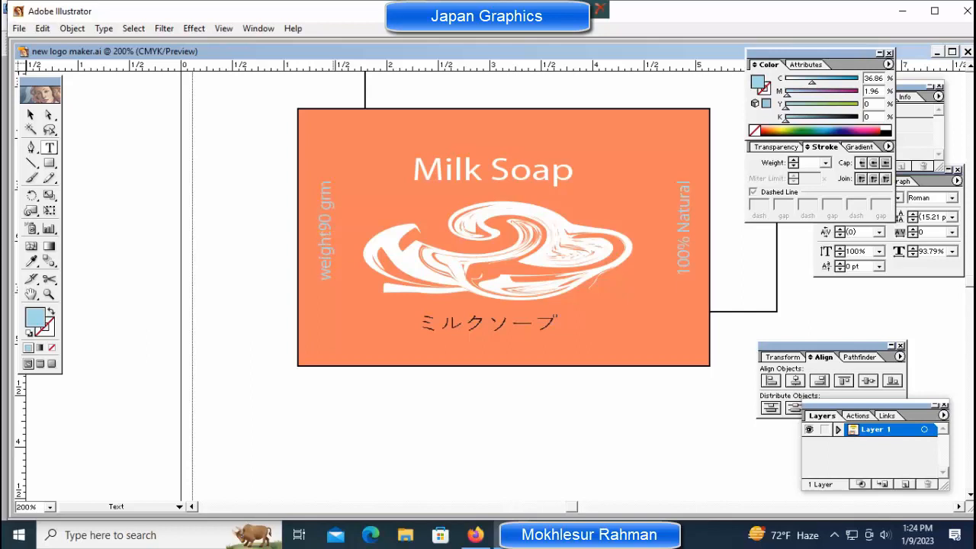
type(":")
key("Escape")
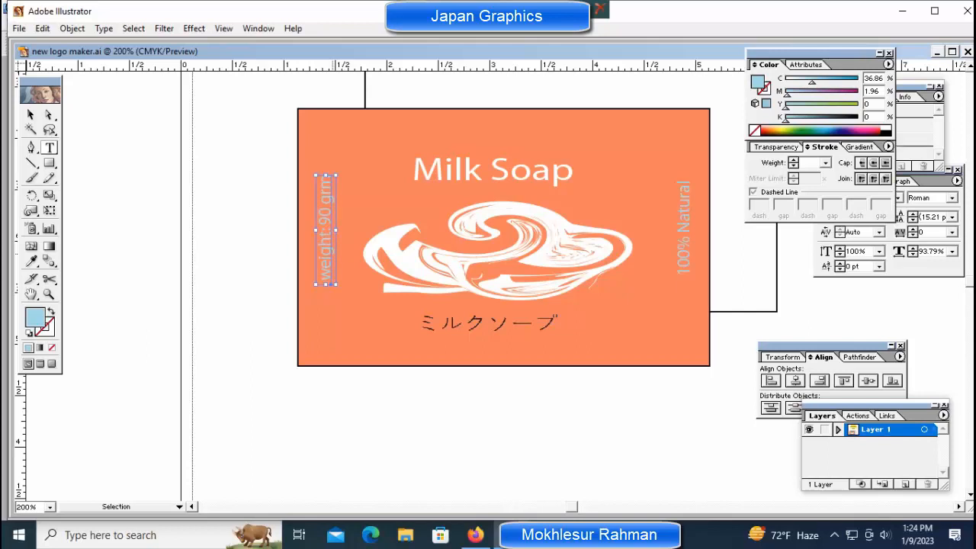
Step: Nudge the vertical "weight: 90 grm" text slightly left and down beside the swirl
key("Left")
key("Left")
key("Down")
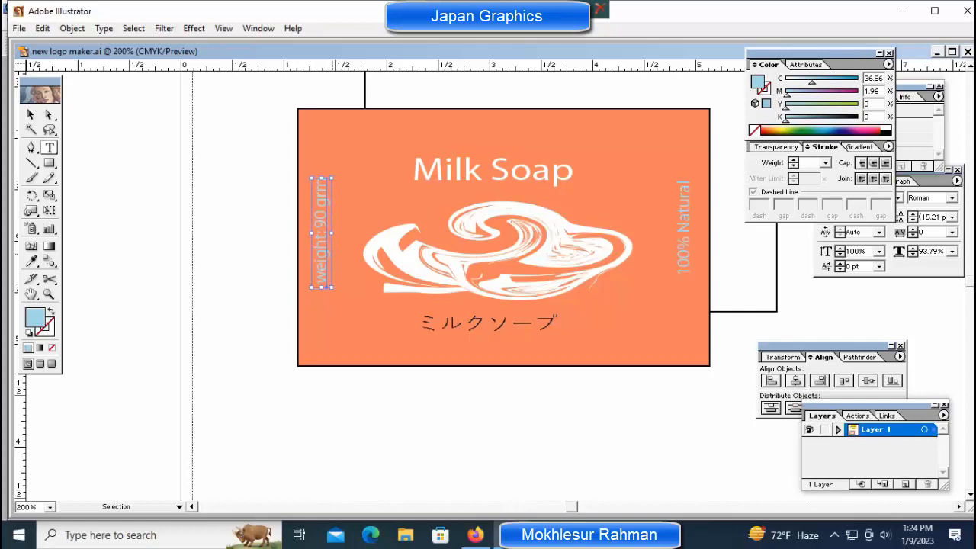
key("Down")
key("Down")
key("Up")
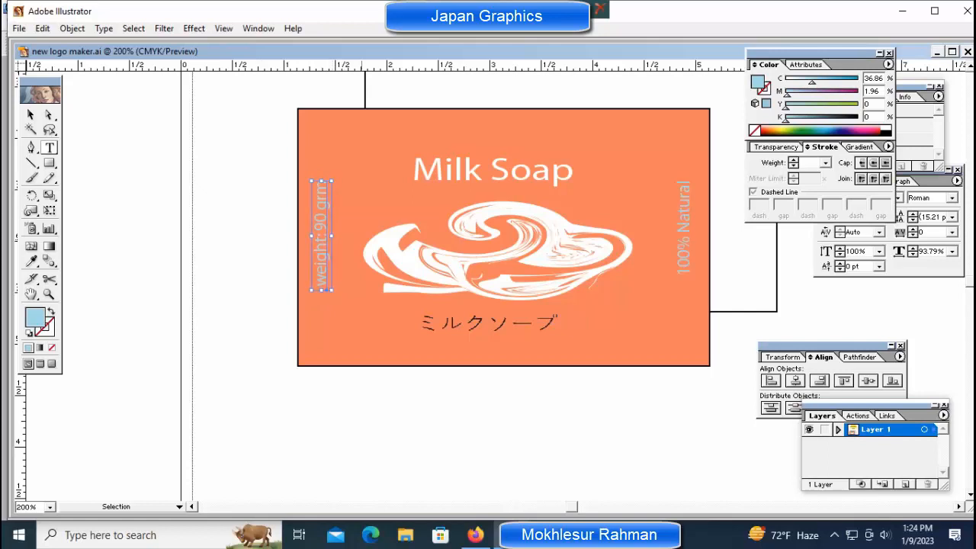
key("ctrl+shift+a")
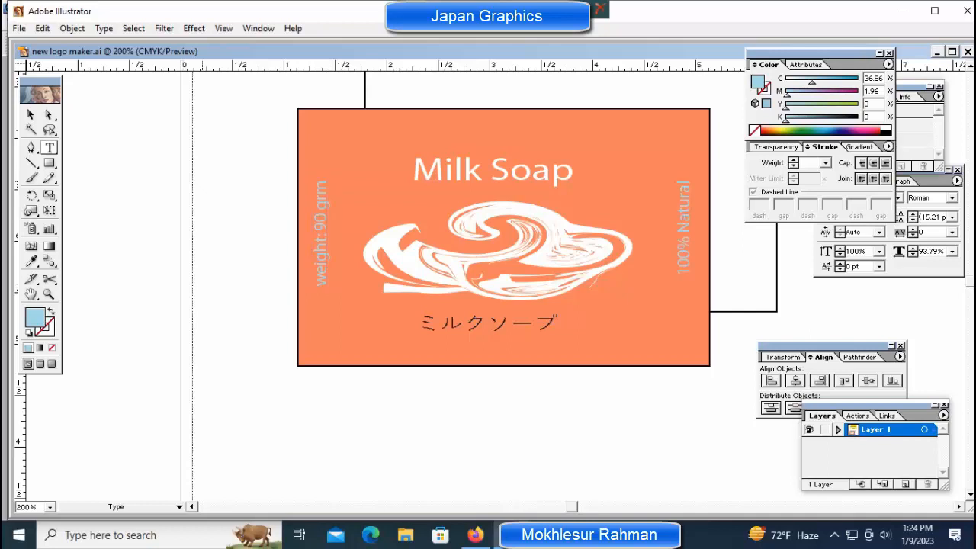
Step: Nudge the white Milk Soap title on the orange rectangle slightly down toward the swirl
left_click(492, 168)
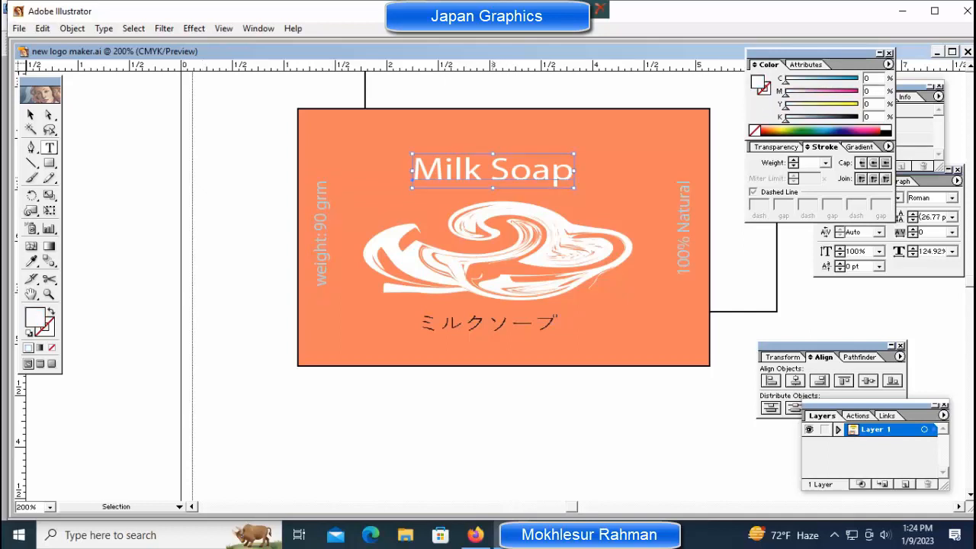
key("Down")
key("ctrl+shift+a")
key("ctrl+1")
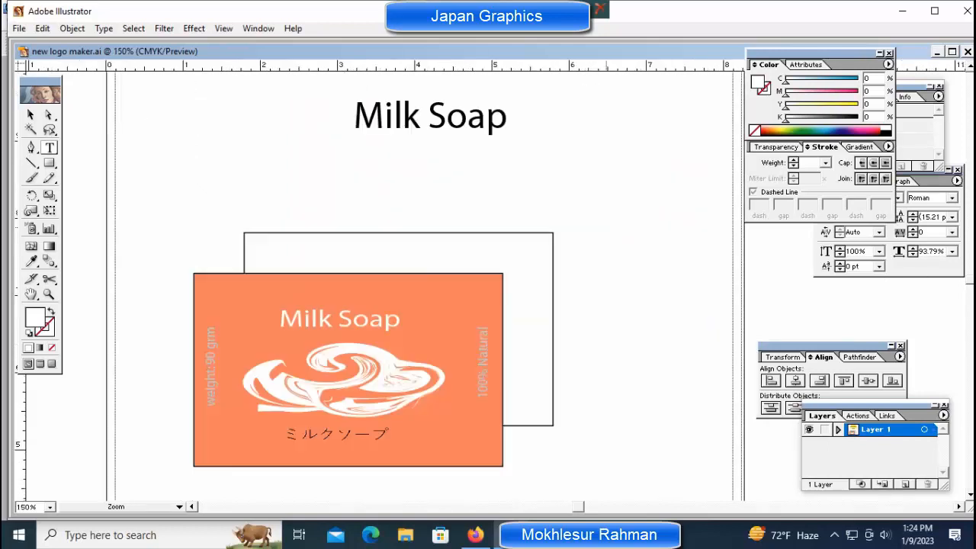
key("ctrl+plus")
scroll(427, 305, "down", 3)
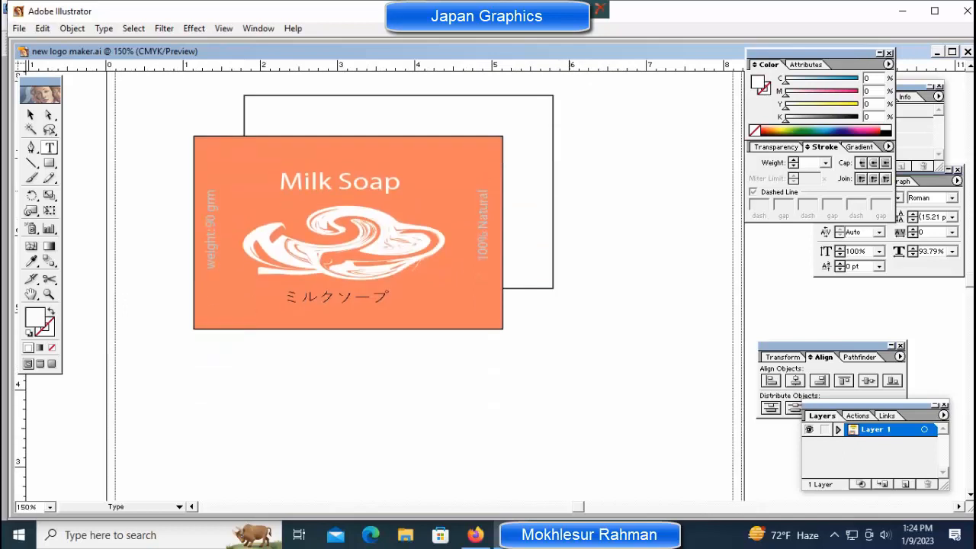
Step: Remove the black outline from the orange rectangle, keeping its orange fill
left_click(229, 309)
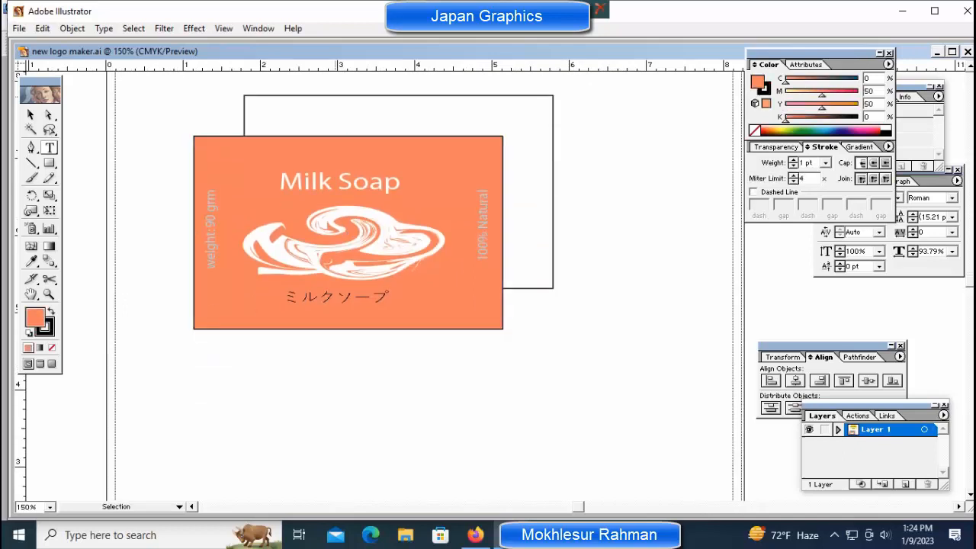
left_click(525, 114)
key("ctrl+shift+a")
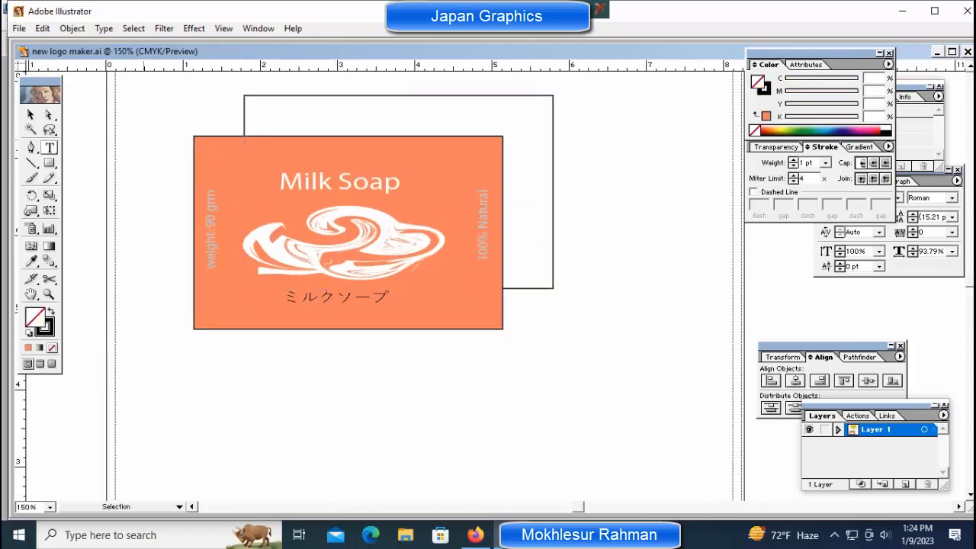
left_click_drag(135, 125, 533, 376)
left_click(228, 312)
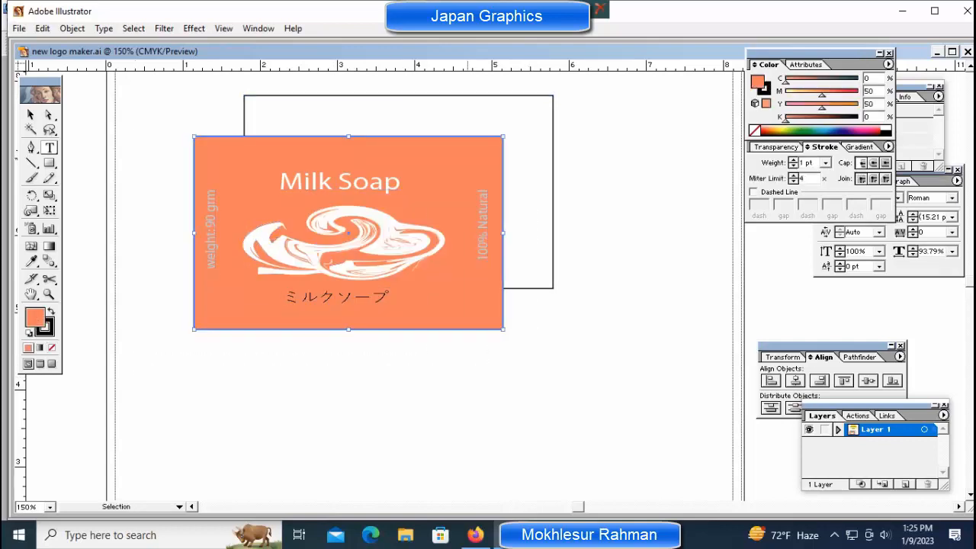
key("x")
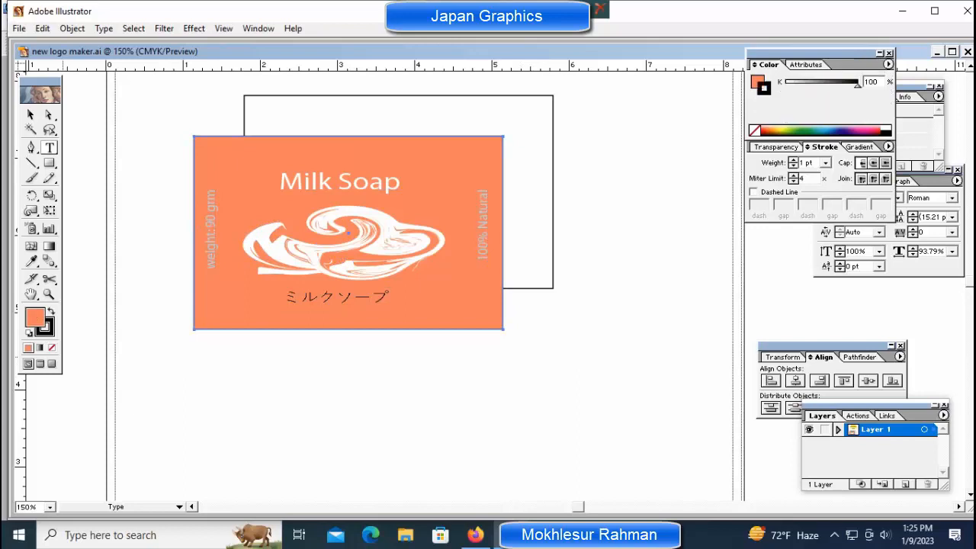
key("slash")
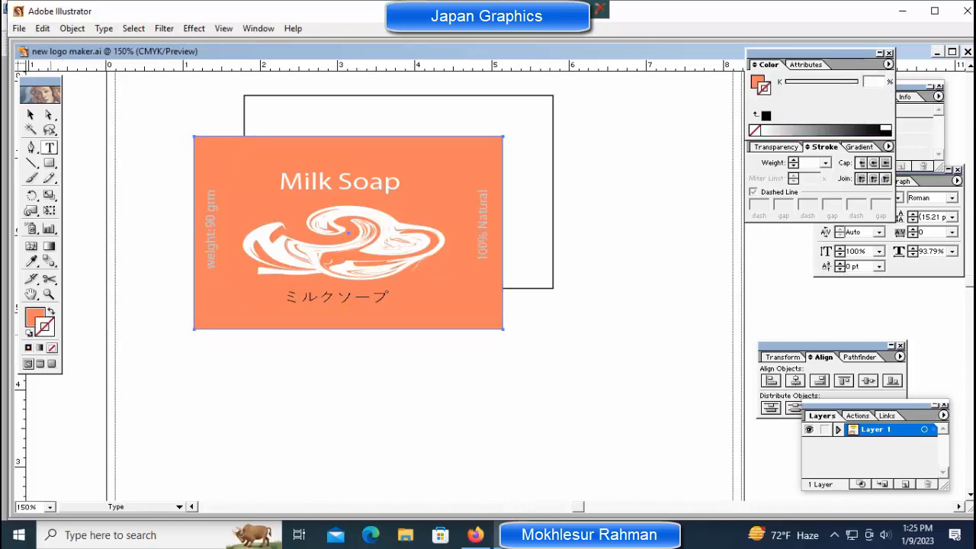
key("x")
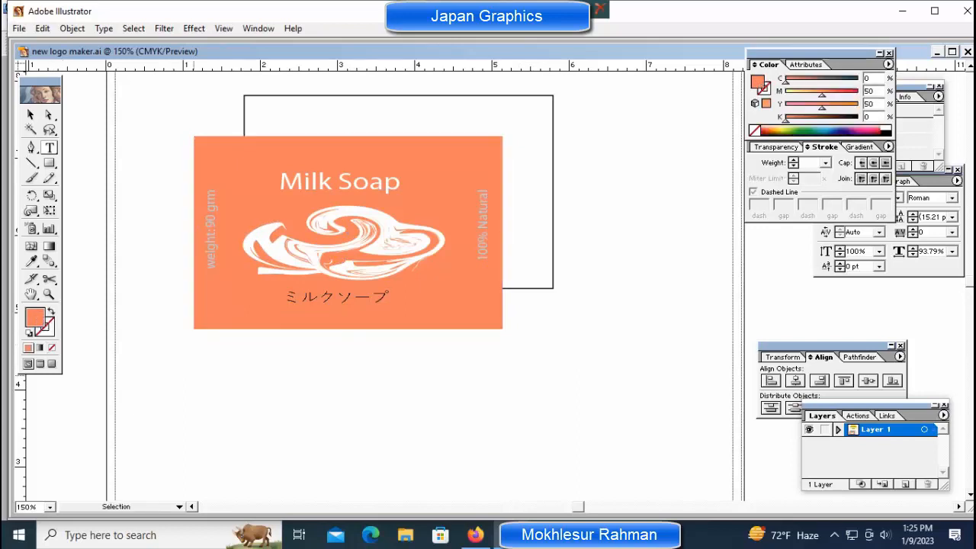
Step: Group the orange rectangle with the swirl and all the text lines on it
left_click_drag(119, 128, 553, 386)
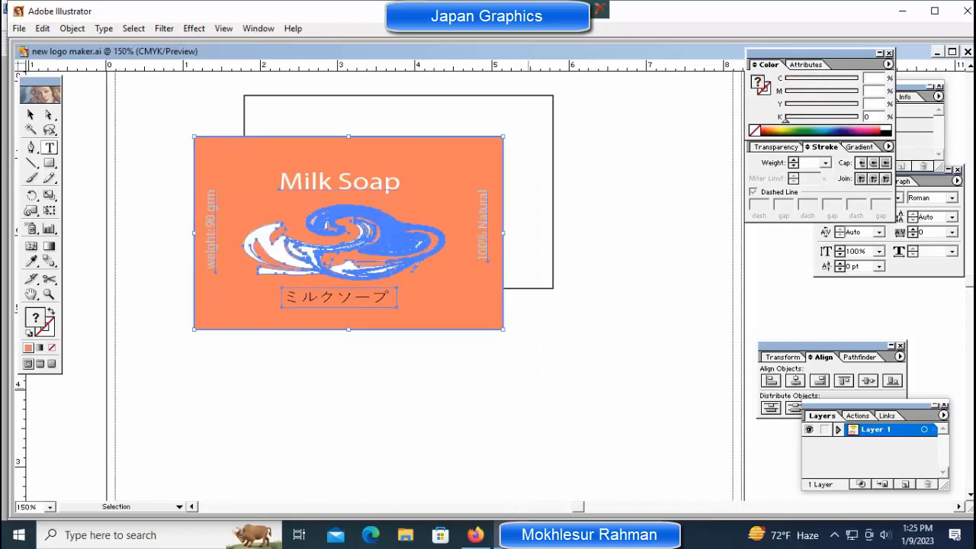
right_click(373, 254)
left_click(411, 297)
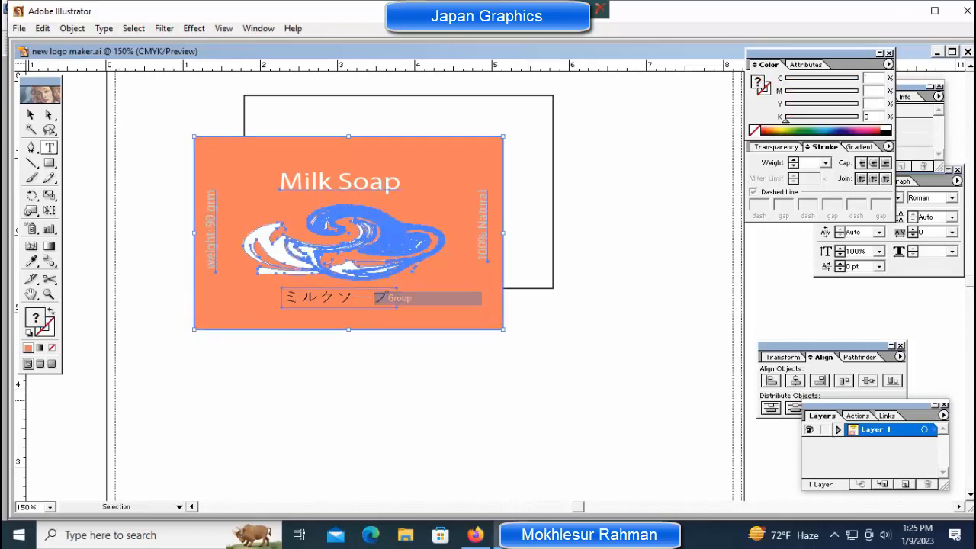
Step: Duplicate the grouped Milk Soap label and place the copy below the original, overlapping the artboard's left edge
key("ctrl+shift+a")
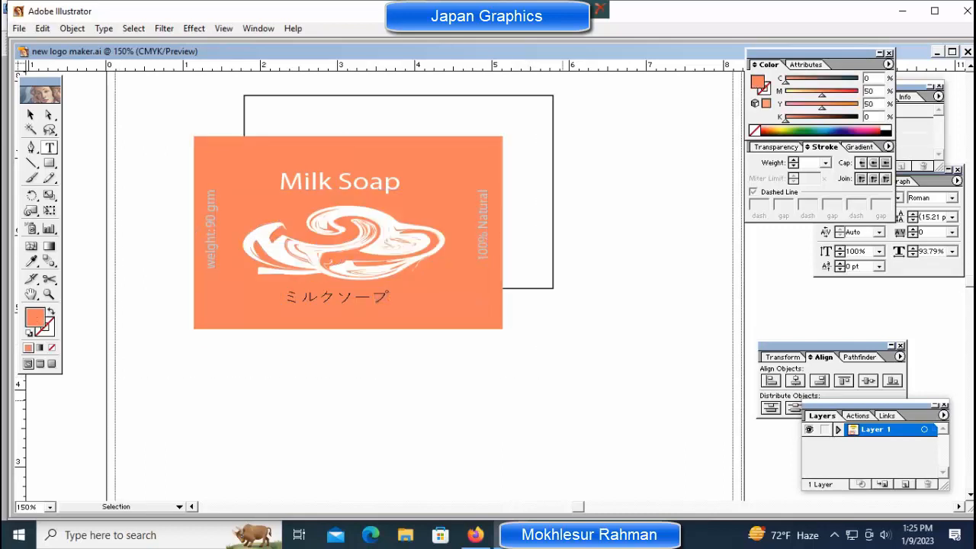
key("ctrl+a")
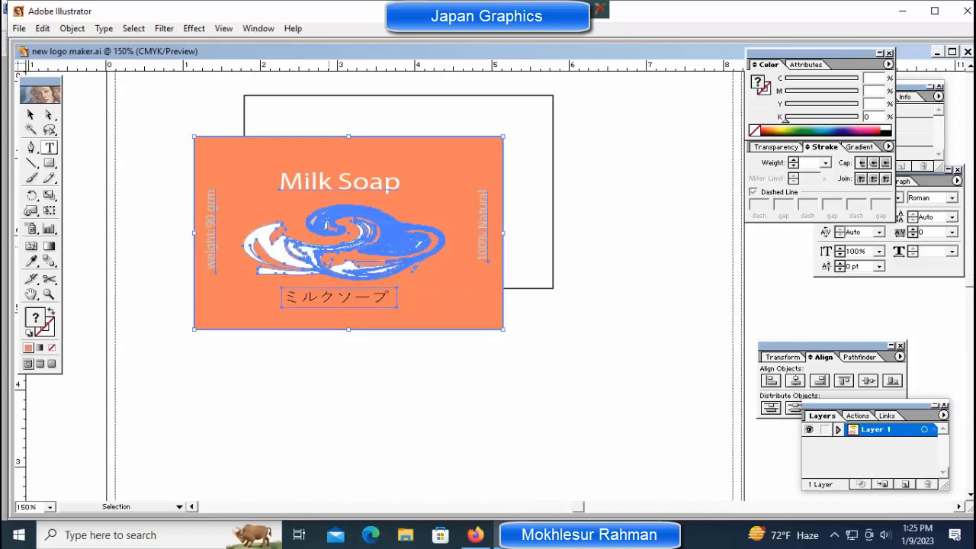
left_click_drag(343, 236, 504, 397)
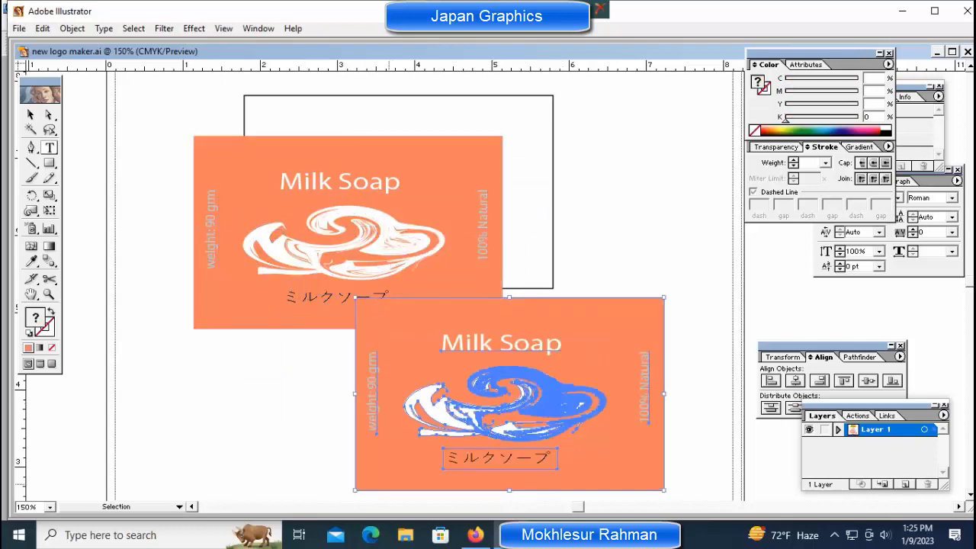
left_click_drag(509, 490, 509, 332)
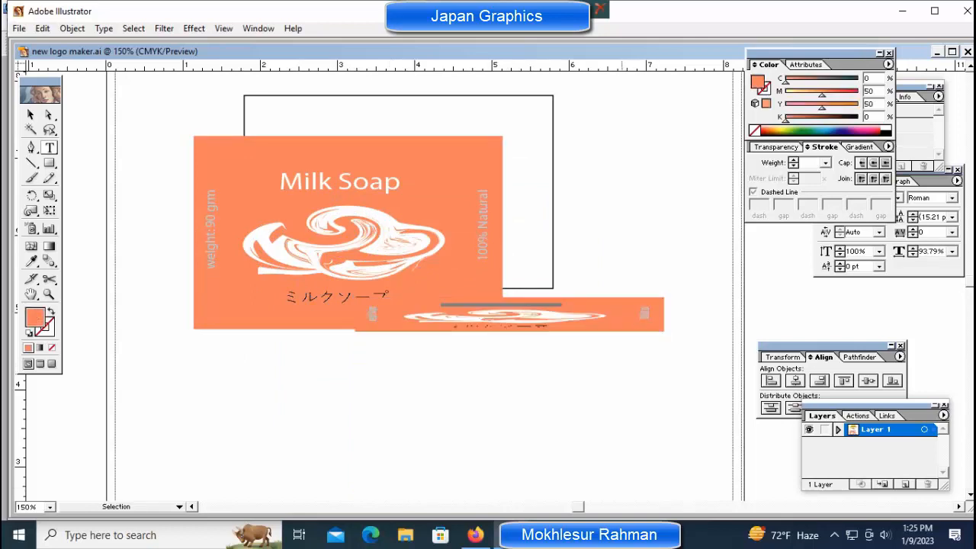
key("ctrl+z")
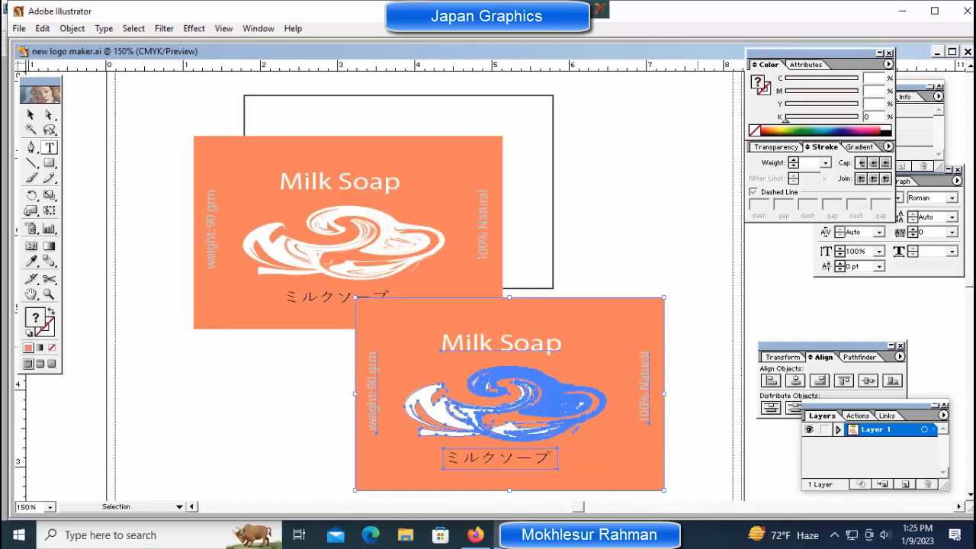
key("ctrl+minus")
key("ctrl+minus")
key("ctrl+minus")
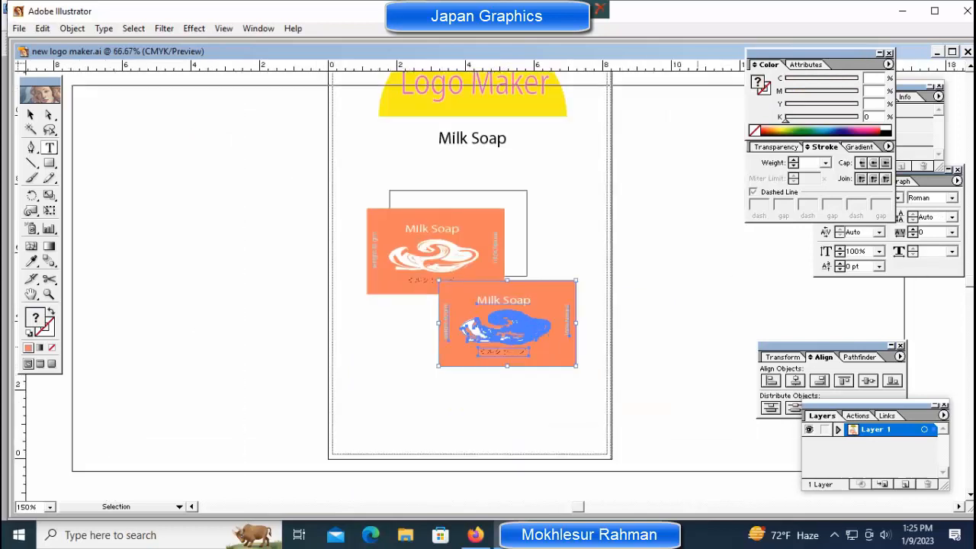
left_click_drag(500, 309, 362, 349)
Step: Ungroup the duplicated Milk Soap label on the artboard's left edge into separate objects
key("ctrl+plus")
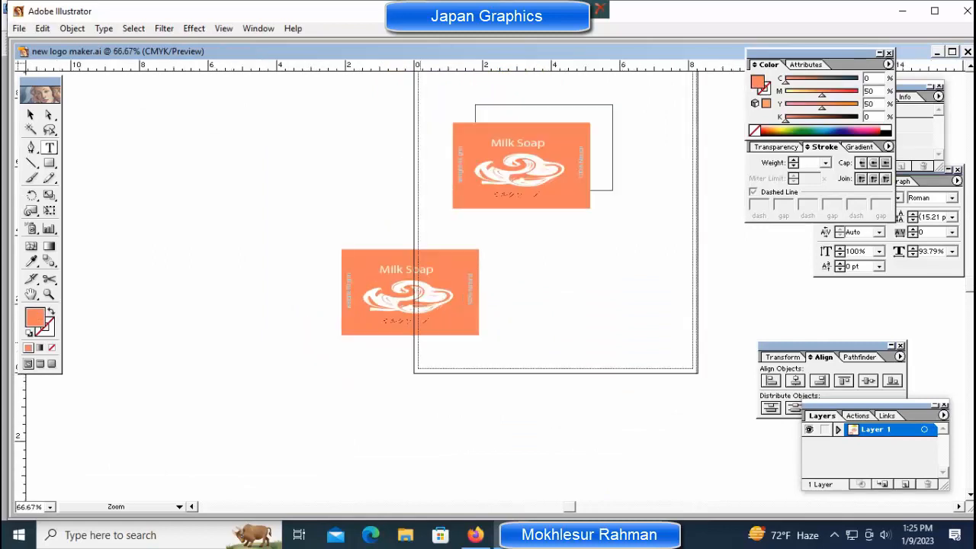
key("ctrl+plus")
left_click_drag(488, 274, 456, 381)
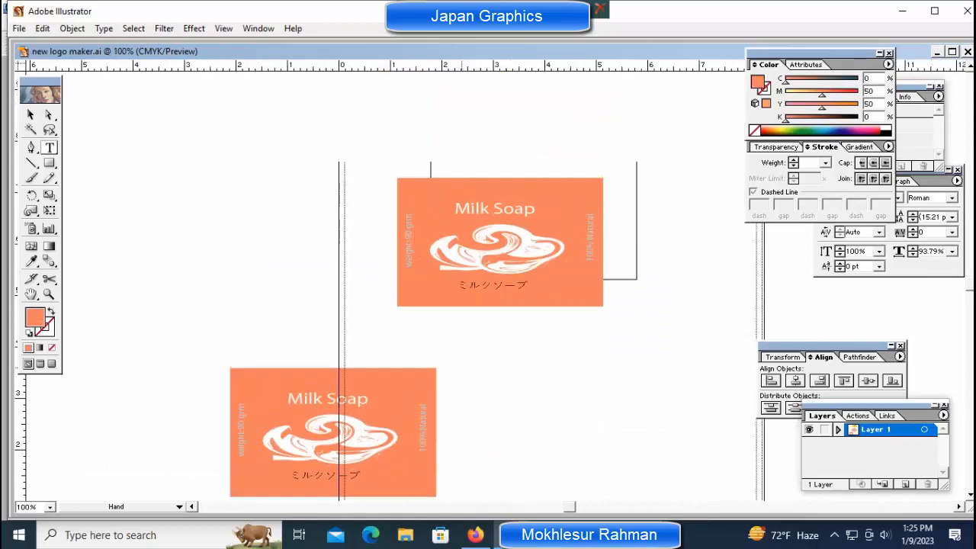
left_click(339, 429)
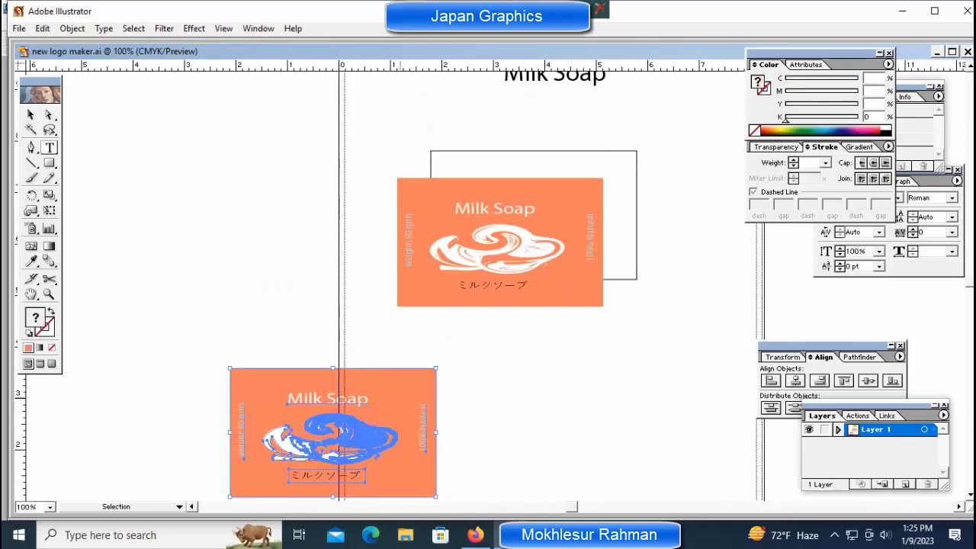
right_click(357, 330)
left_click(373, 375)
key("ctrl+shift+a")
Step: Duplicate the ungrouped label's plain orange rectangle and place the copy over the black-outlined rectangle behind the original label
key("ctrl+plus")
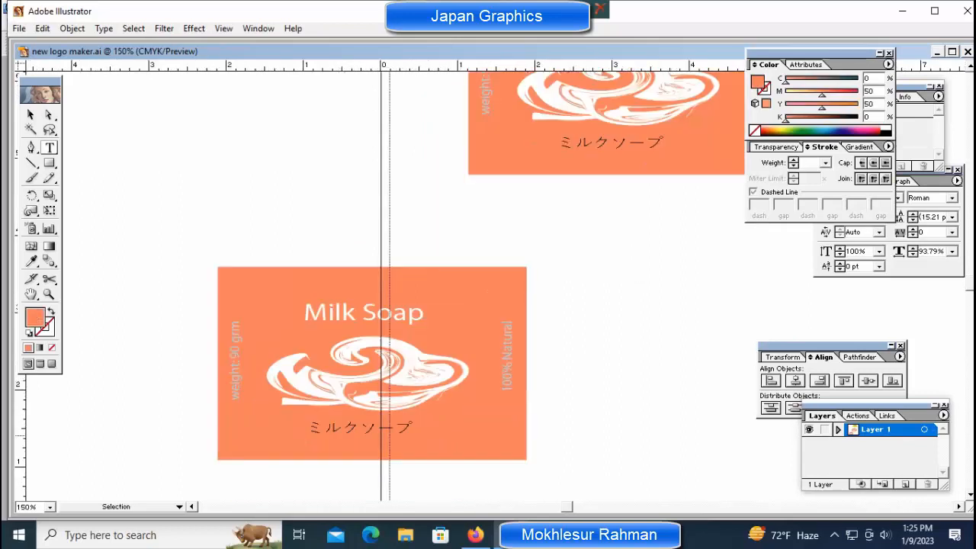
left_click(426, 320)
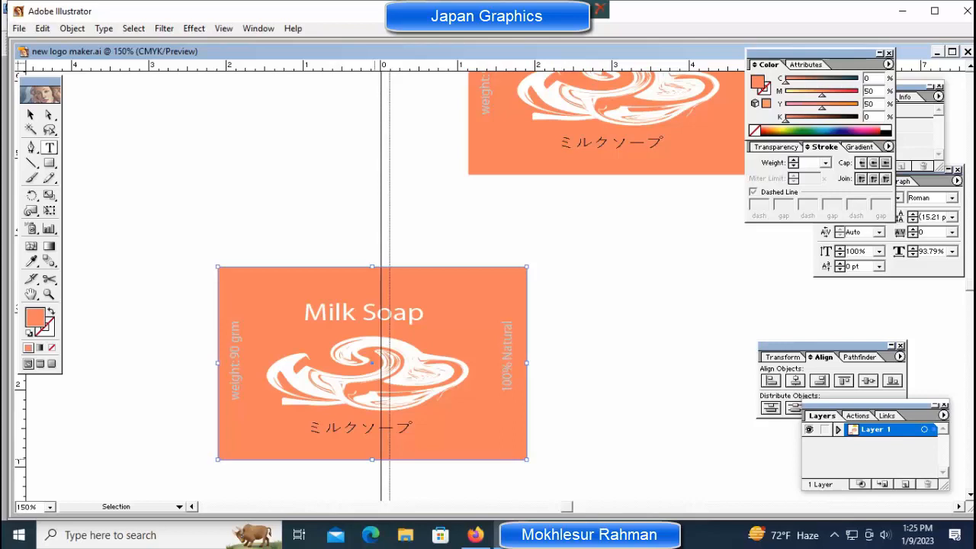
left_click_drag(587, 291, 381, 393)
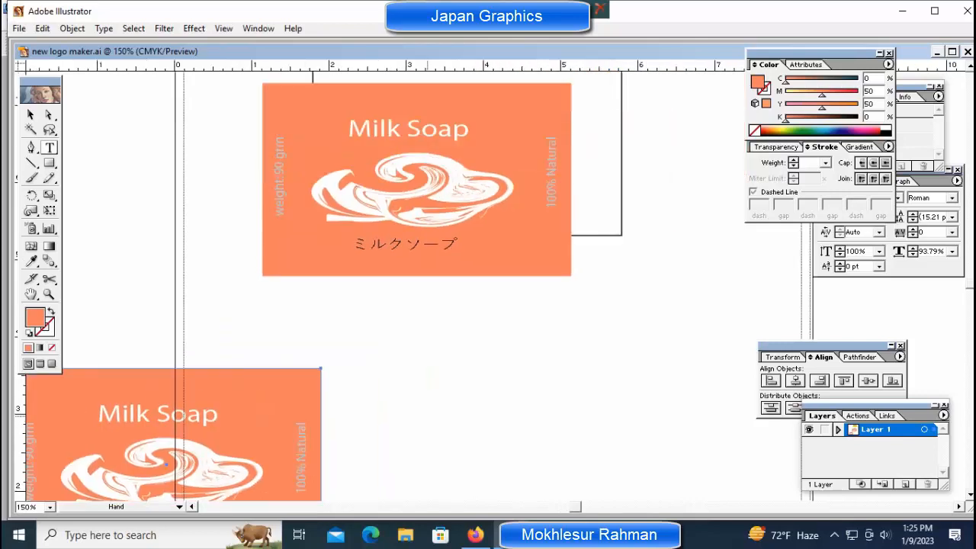
left_click_drag(289, 396, 733, 245)
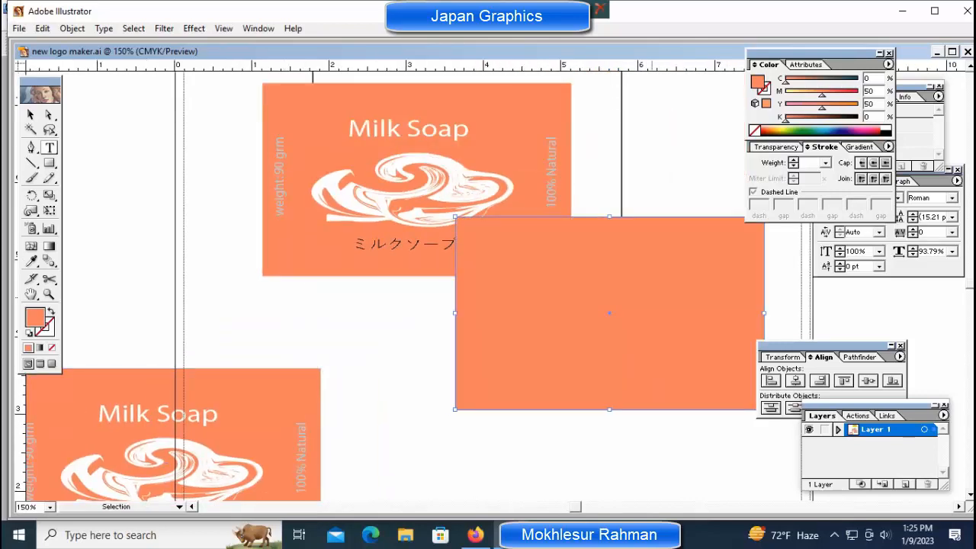
left_click_drag(609, 313, 503, 312)
scroll(411, 305, "up", 5)
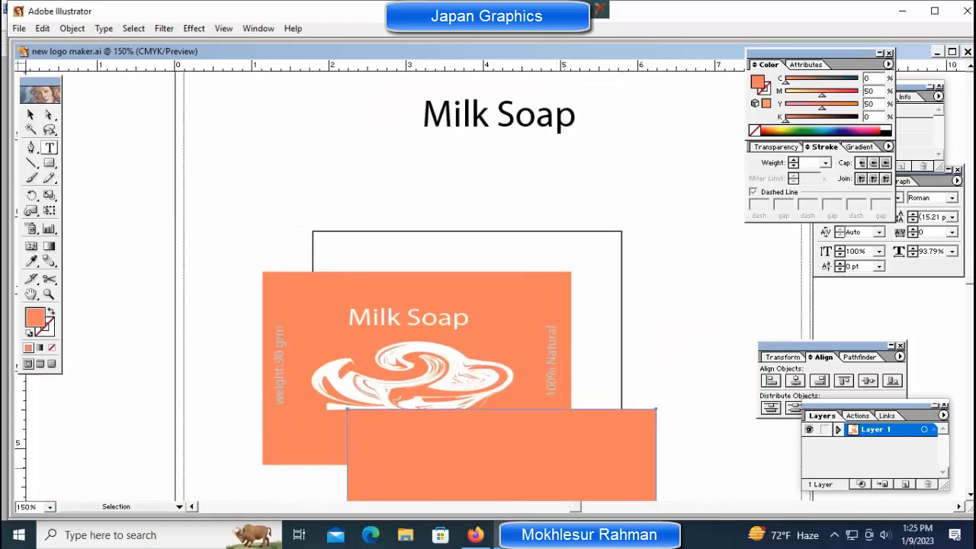
left_click_drag(501, 455, 465, 278)
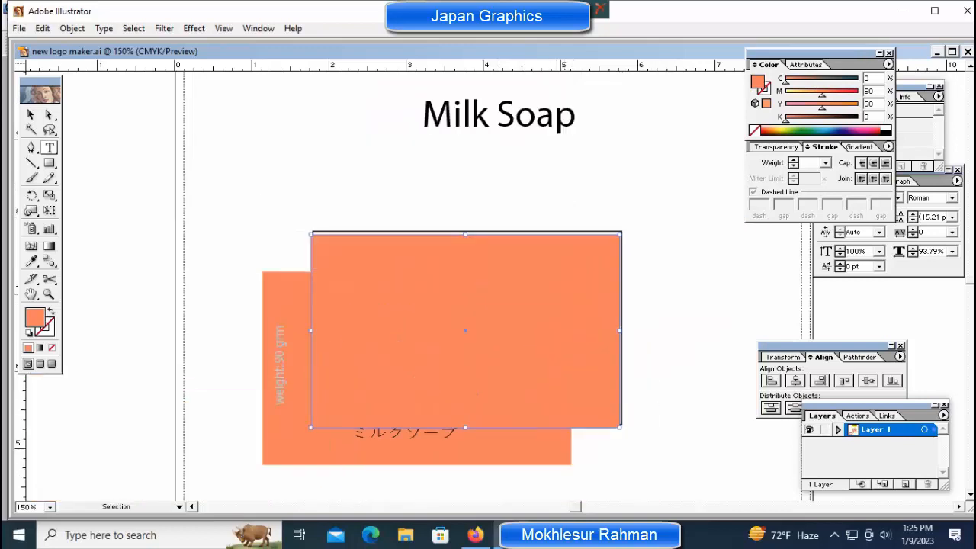
Step: Shorten the plain orange rectangle to a thin strip along the upper edge of the black-outlined rectangle, matching its width
left_click_drag(465, 350, 466, 273)
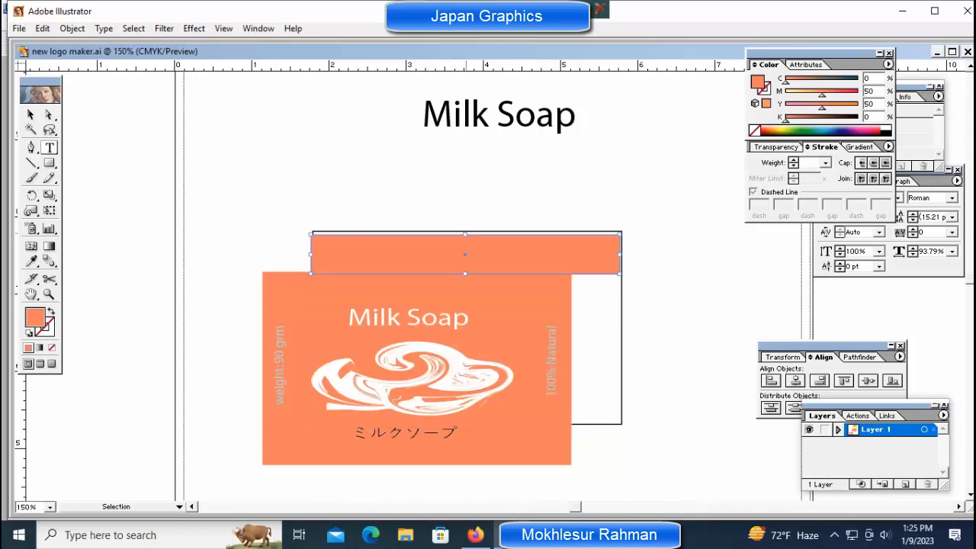
left_click_drag(466, 234, 466, 230)
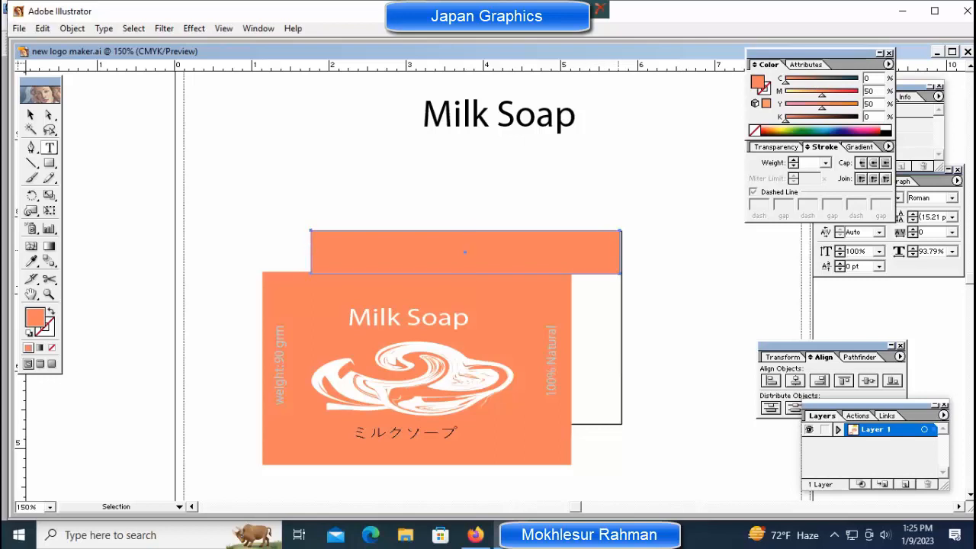
left_click_drag(619, 252, 621, 252)
key("ctrl+shift+a")
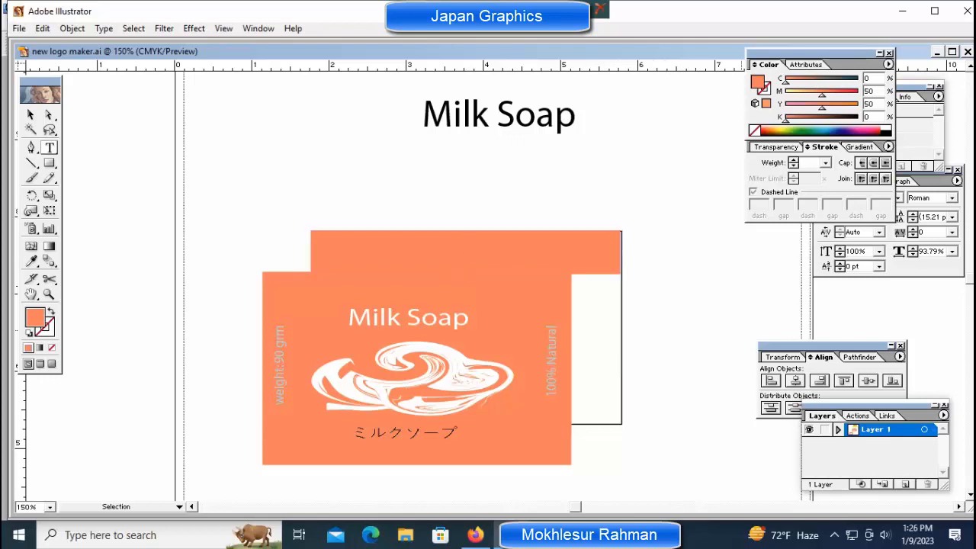
Step: Duplicate the thin orange strip and place the copy in the blank area beside the ungrouped label
key("ctrl+minus")
key("ctrl+minus")
key("ctrl+minus")
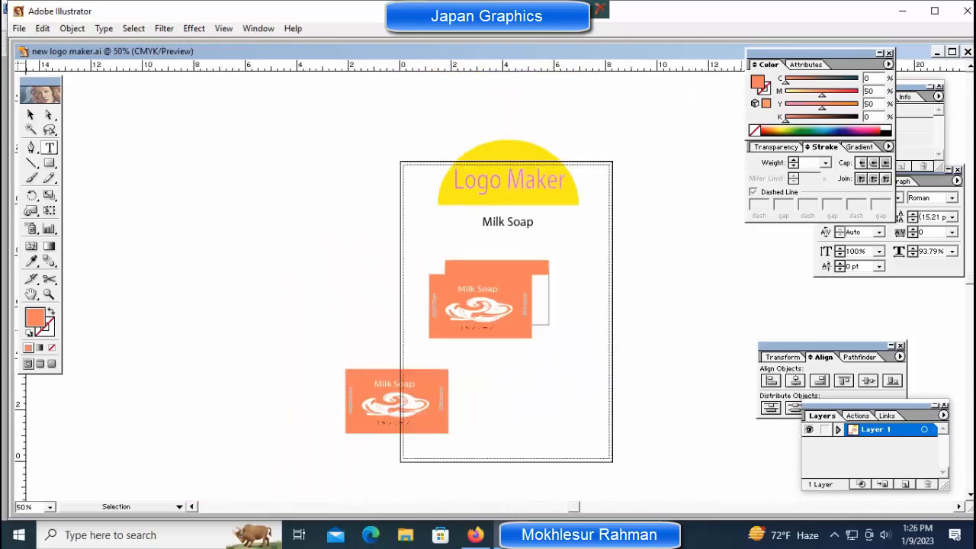
left_click(496, 267)
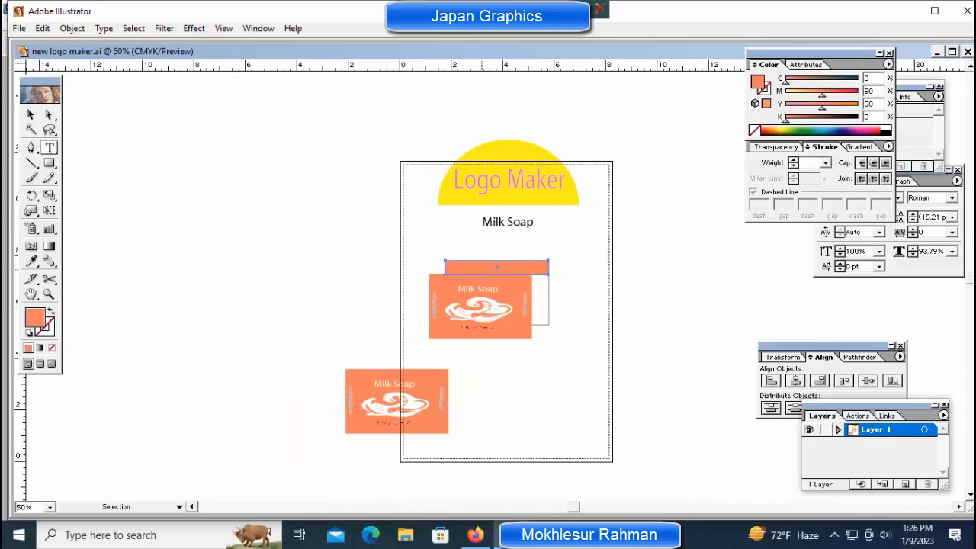
left_click_drag(496, 267, 508, 393)
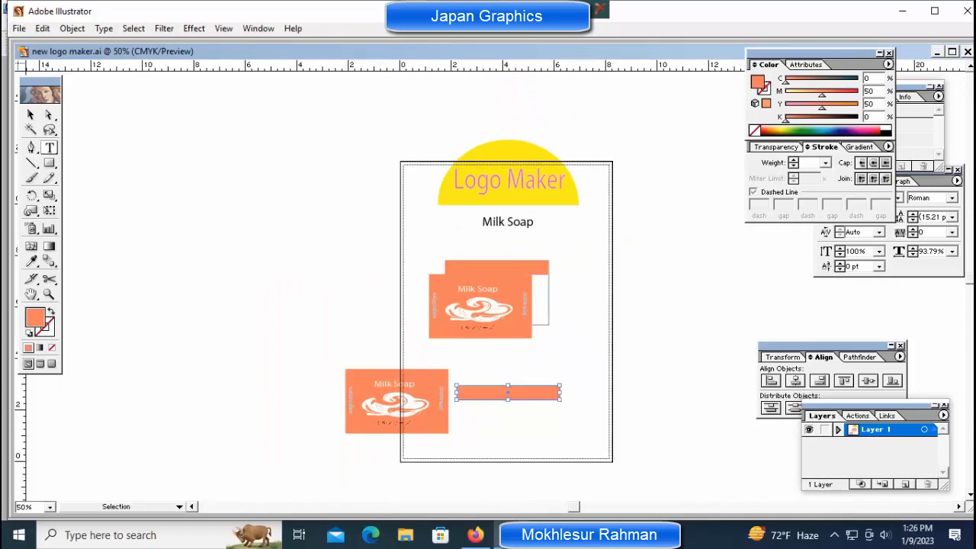
Step: Move the white Milk Soap title from the ungrouped label onto the lower orange strip and flatten it near the upper edge
key("ctrl+plus")
key("ctrl+plus")
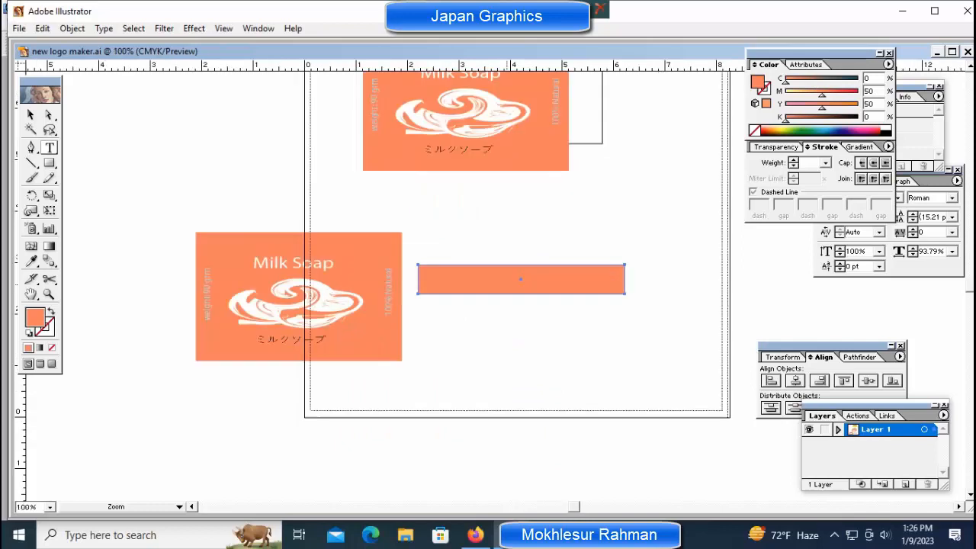
key("ctrl+plus")
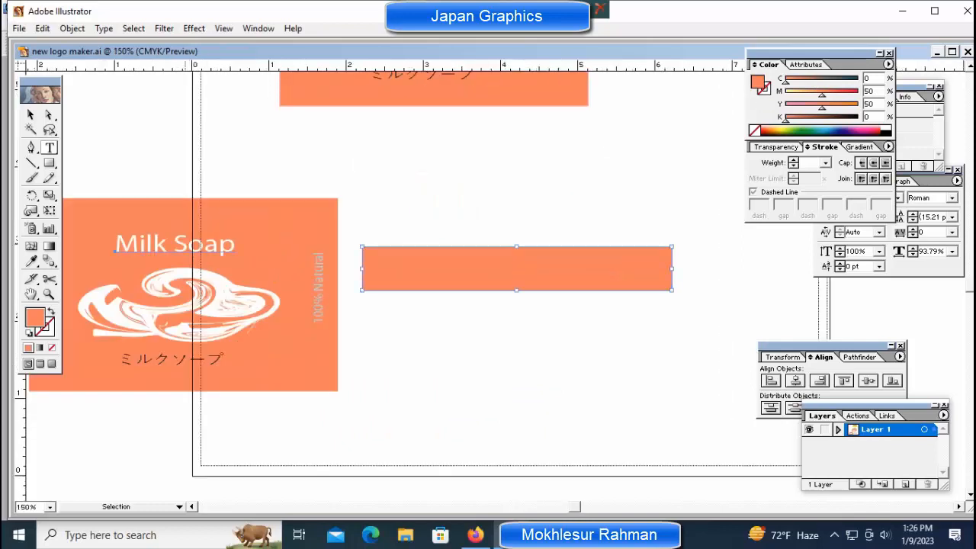
left_click_drag(175, 243, 519, 263)
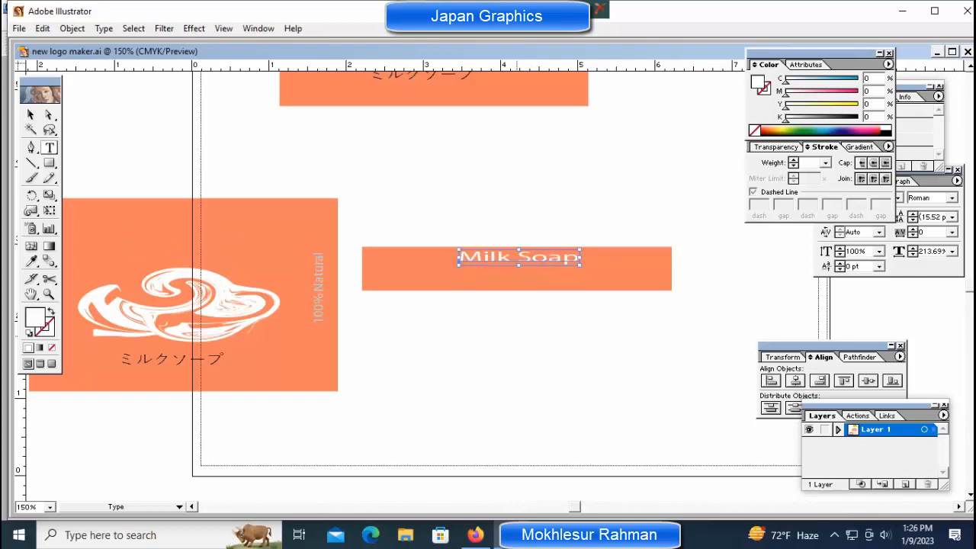
key("ctrl+shift+a")
Step: Move the white swirl from the ungrouped label onto the orange strip below Milk Soap, scaling it down and flattening it
left_click(179, 301)
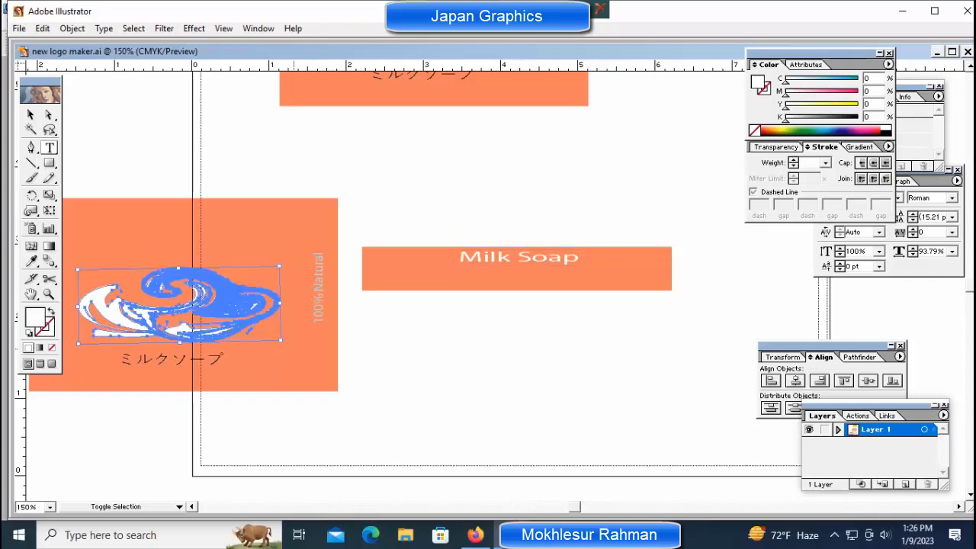
left_click_drag(281, 267, 514, 276)
key("ctrl+equal")
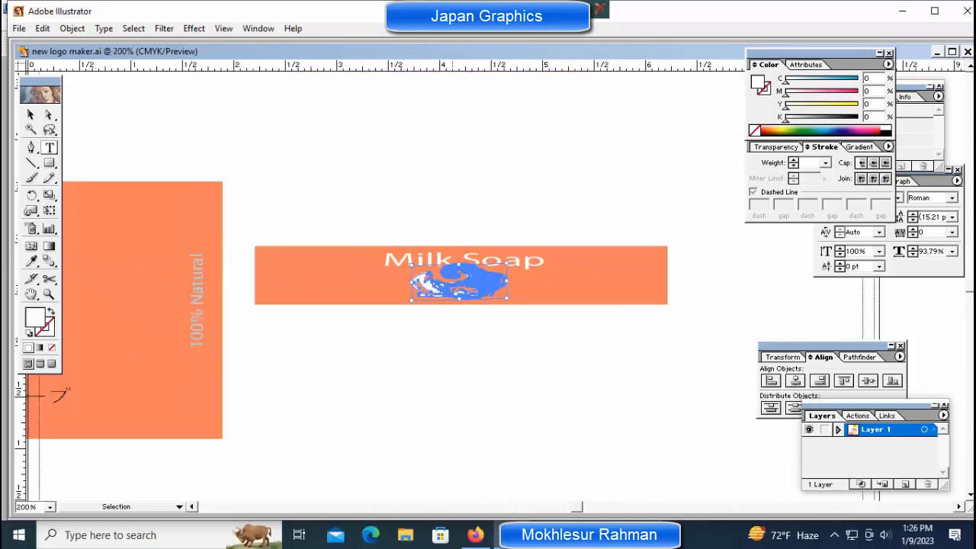
left_click_drag(459, 299, 459, 284)
Step: Nudge the small swirl on the orange strip down and left to clear the Milk Soap title
key("Down")
key("Down")
key("Down")
key("Down")
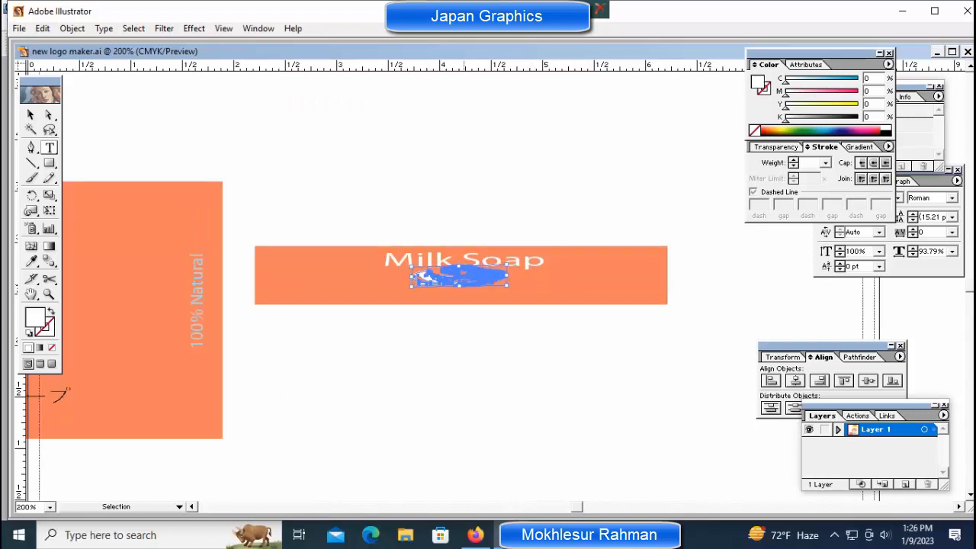
key("Left")
key("Left")
key("Left")
key("Left")
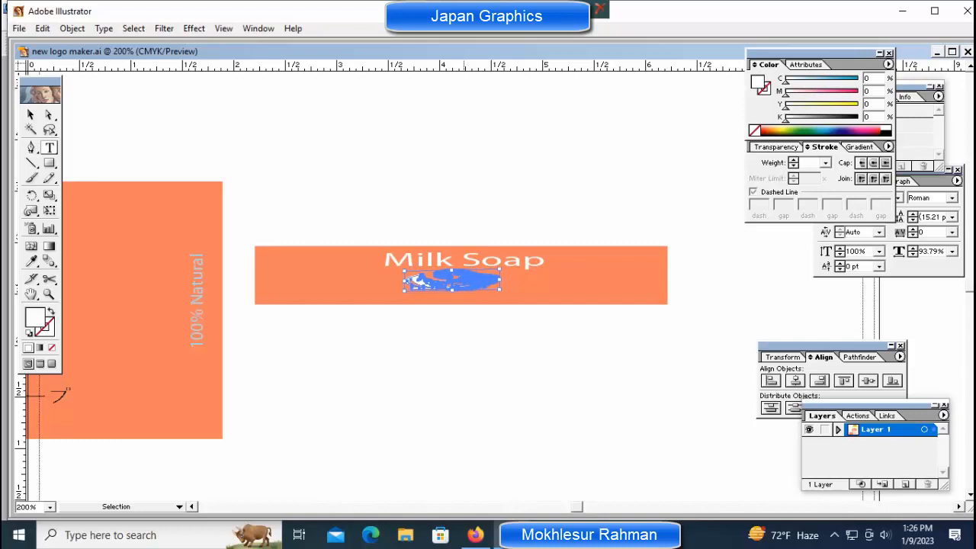
key("ctrl+shift+a")
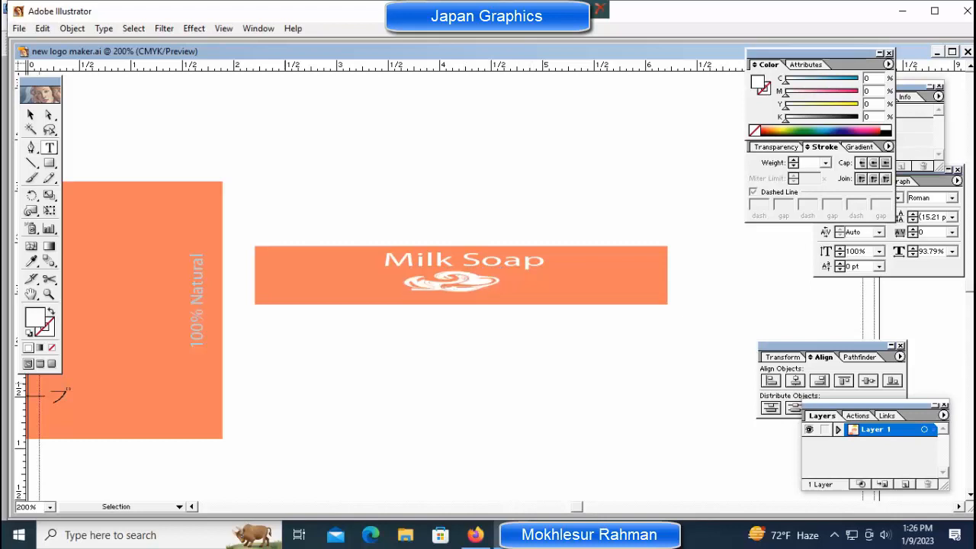
Step: Move the Japanese text ミルクソープ from the ungrouped label onto the orange strip and scale it down beneath the swirl
left_click_drag(53, 396, 495, 295)
key("z")
left_click(547, 321)
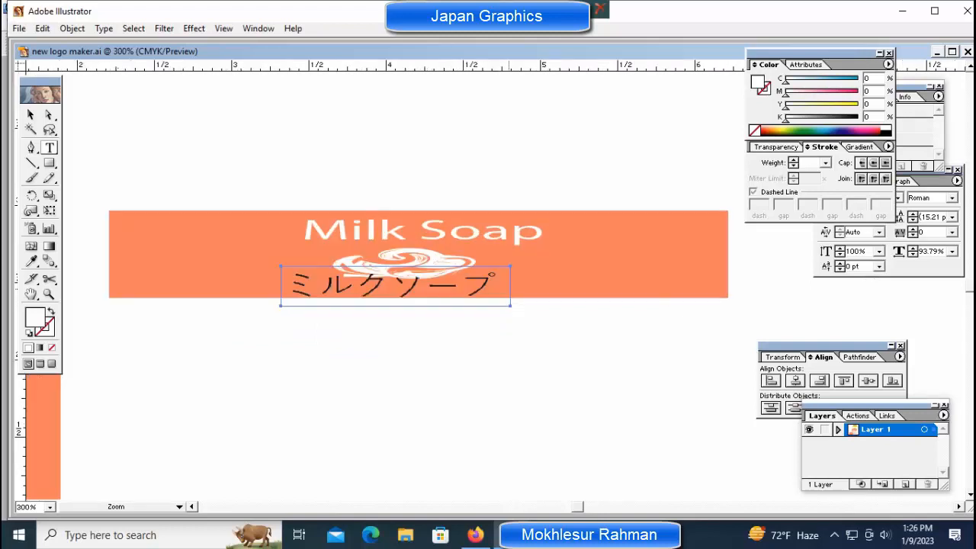
left_click(542, 311)
key("ctrl")
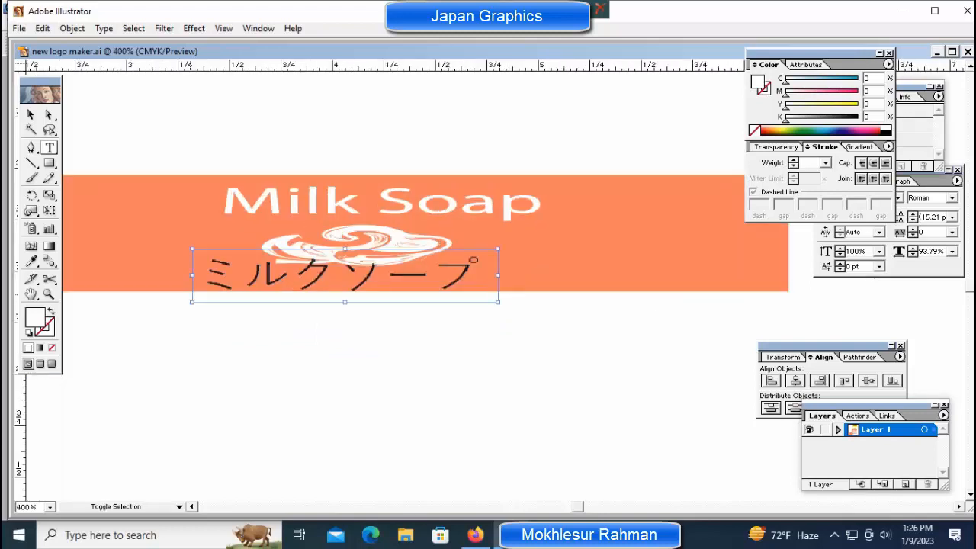
left_click_drag(498, 302, 390, 275)
Step: Flatten the swirl slightly more and reduce the Milk Soap title's width and height to open gaps between the strip's elements
left_click(373, 239)
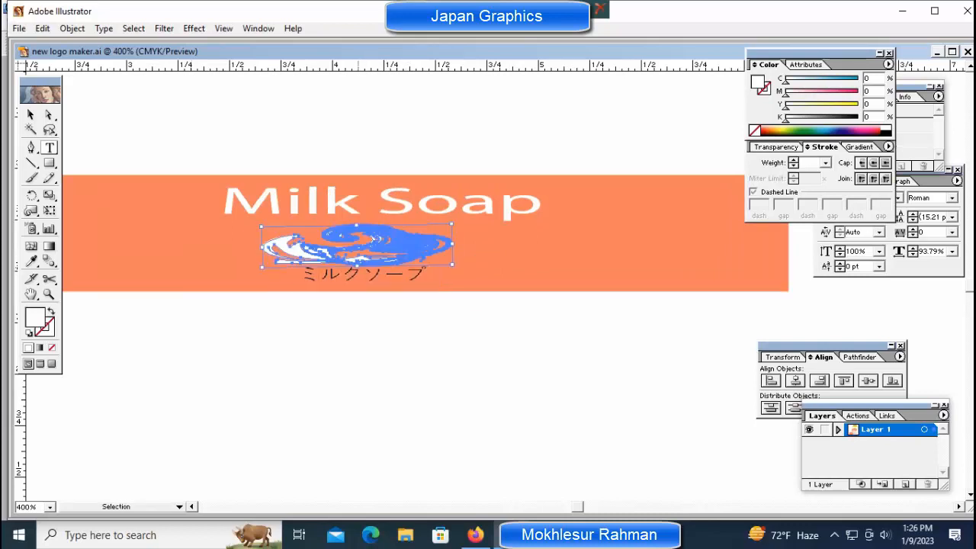
left_click_drag(356, 266, 356, 256)
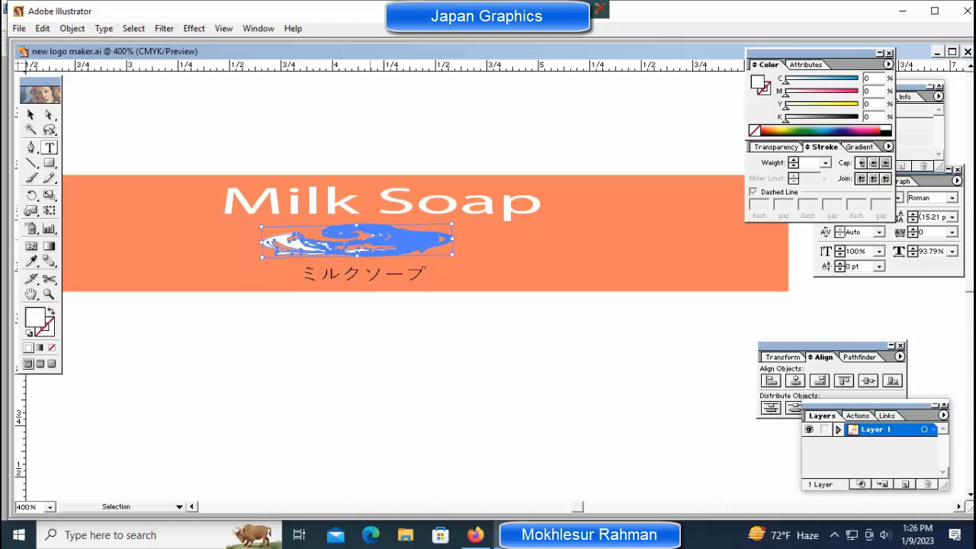
left_click(506, 216)
left_click_drag(381, 223, 381, 215)
left_click_drag(542, 198, 500, 198)
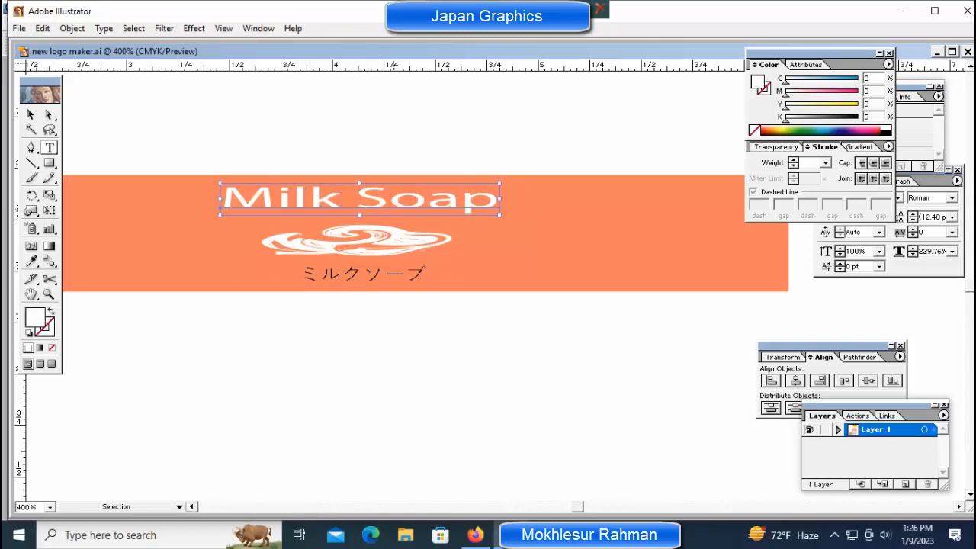
left_click_drag(359, 214, 359, 209)
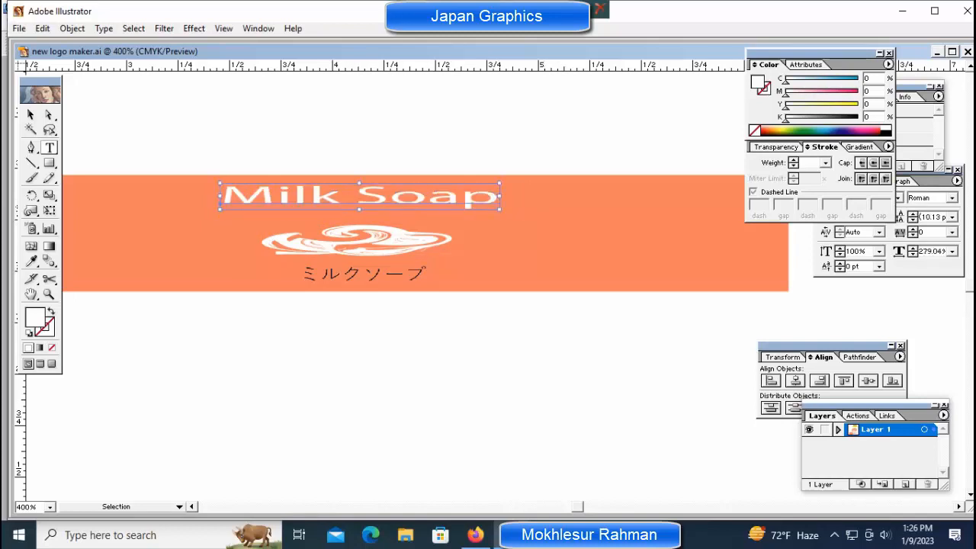
Step: Widen the swirl on the orange strip beyond the Milk Soap title and stretch the Japanese text beneath it to about the title's width
left_click(356, 241)
left_click_drag(262, 241, 202, 242)
left_click_drag(453, 241, 512, 241)
left_click(366, 274)
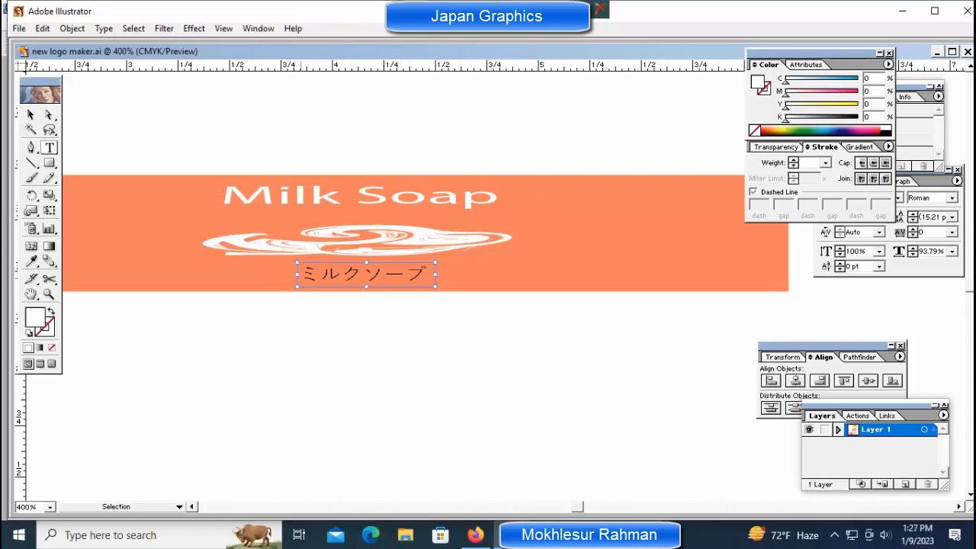
left_click_drag(294, 274, 226, 274)
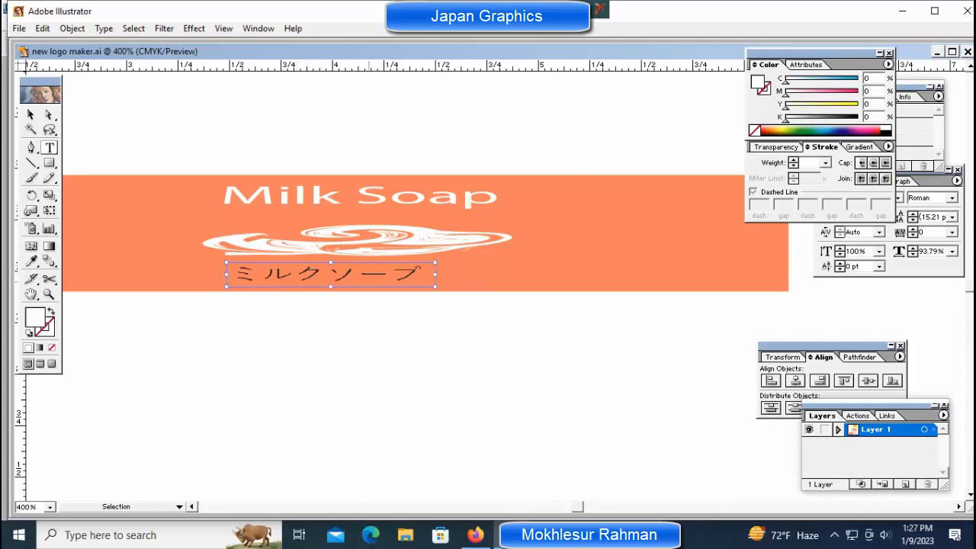
left_click_drag(436, 274, 503, 274)
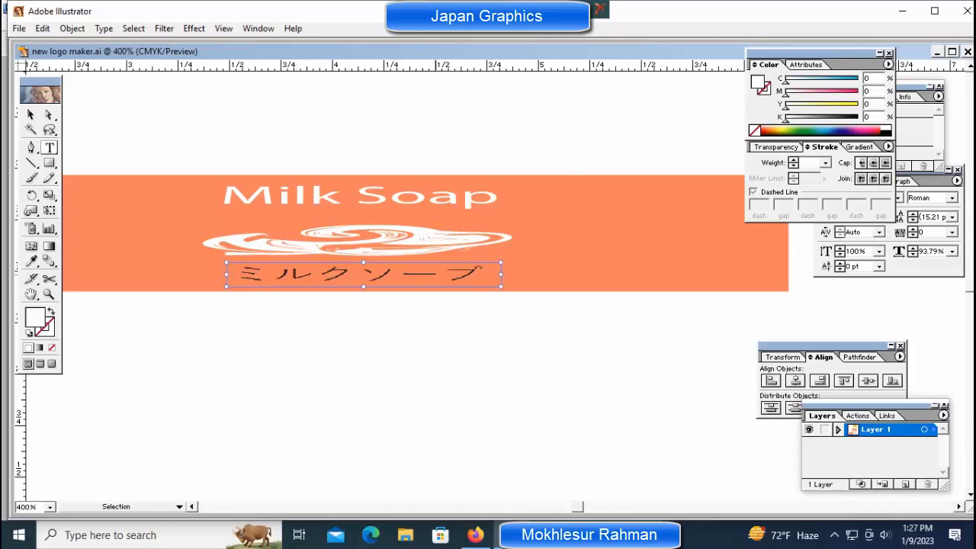
key("ctrl+shift+a")
Step: Move the 100% Natural text from the ungrouped label onto the orange strip's right part and scale it down to fit the strip's height
key("ctrl+minus")
key("ctrl+minus")
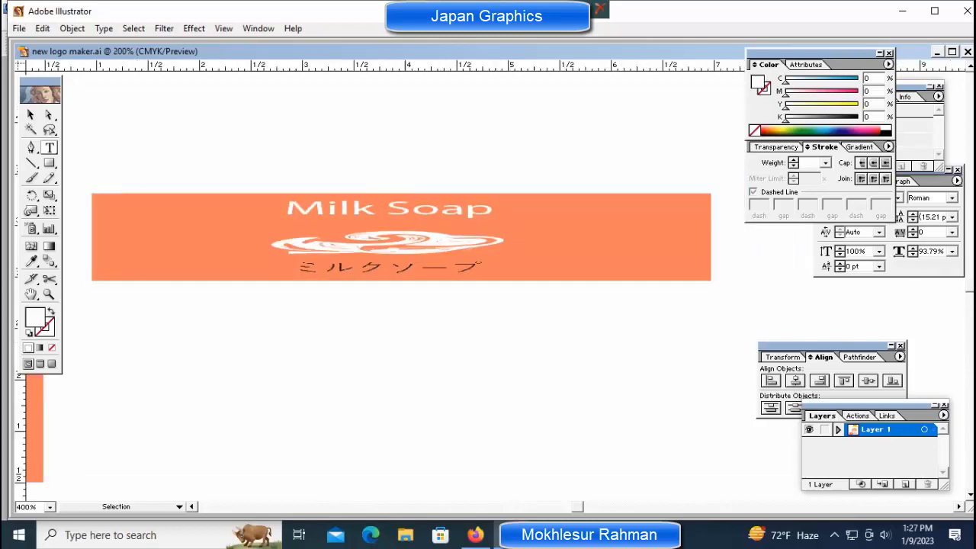
key("ctrl")
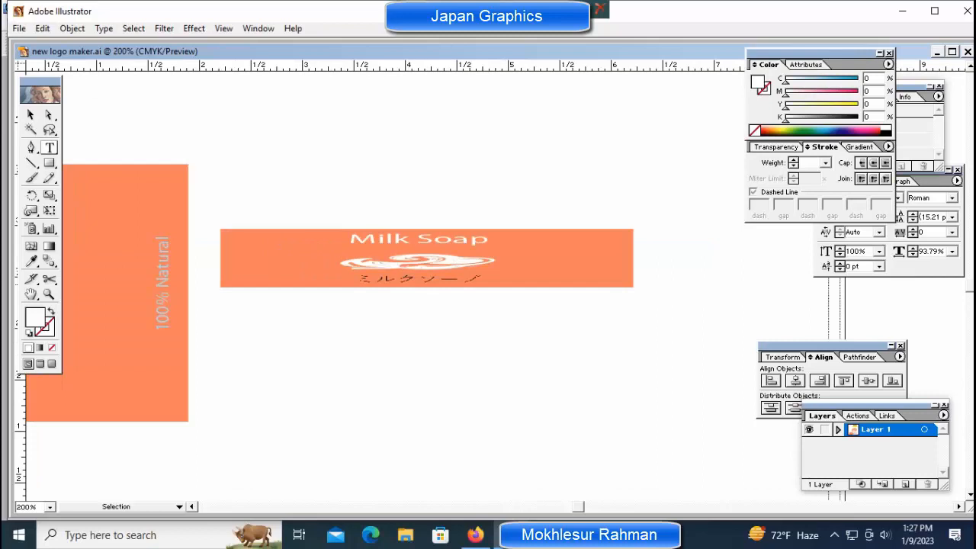
key("ctrl+minus")
key("ctrl+minus")
key("ctrl+minus")
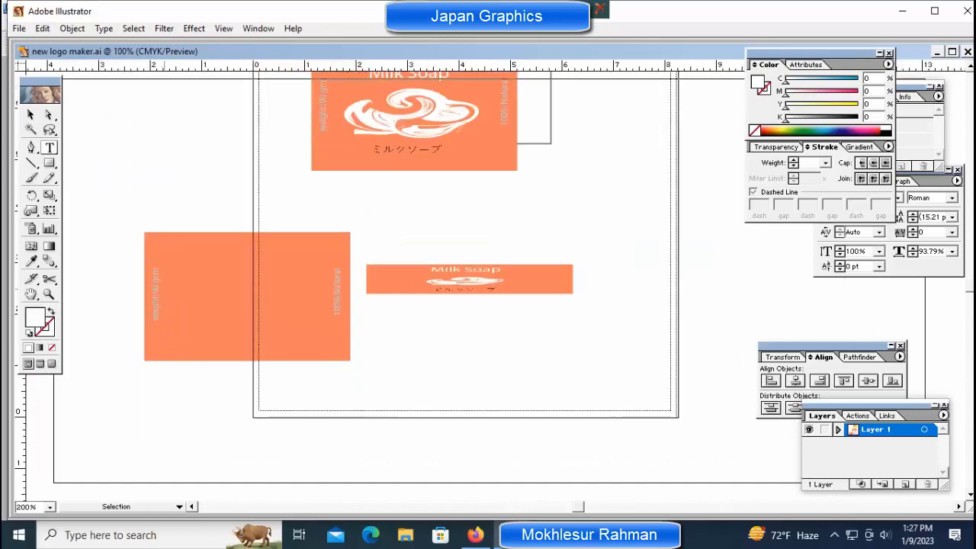
key("ctrl+plus")
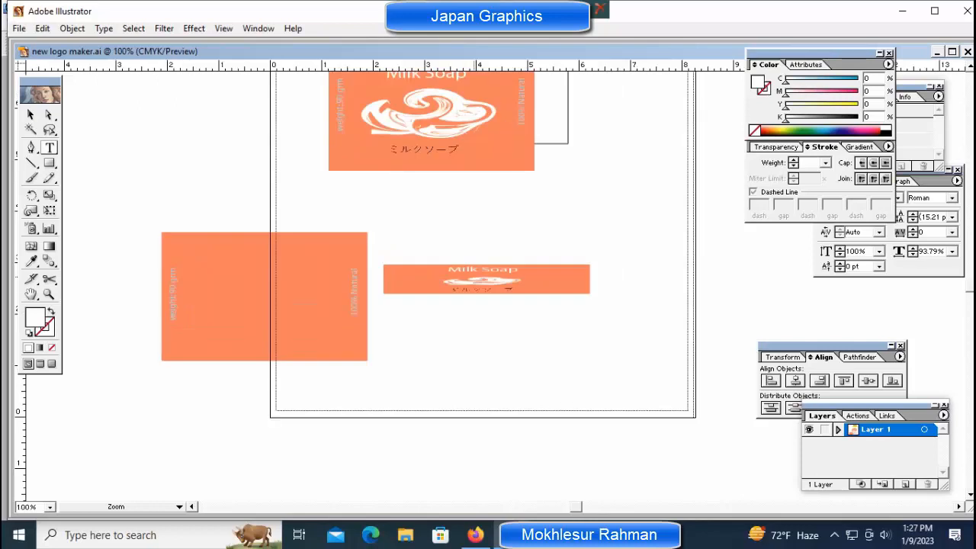
key("ctrl+plus")
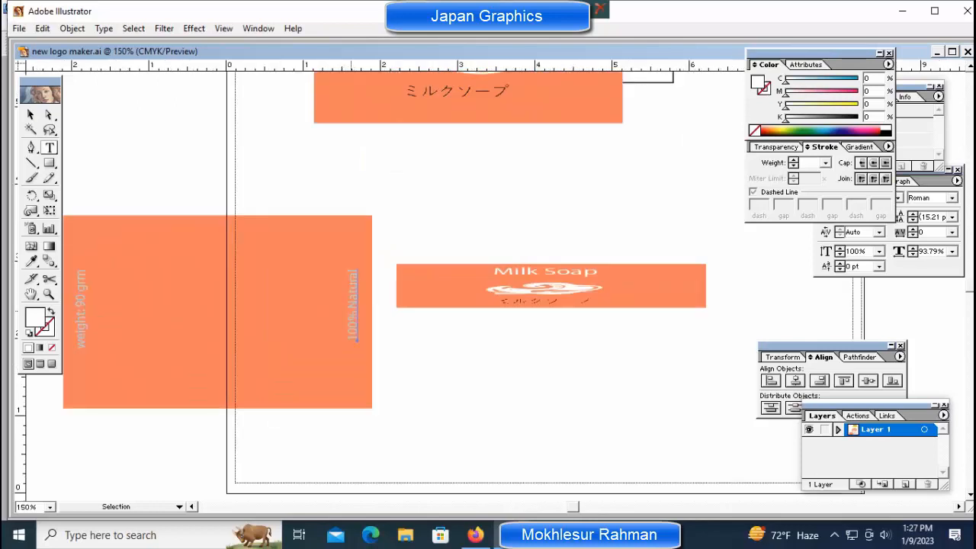
left_click_drag(352, 305, 657, 299)
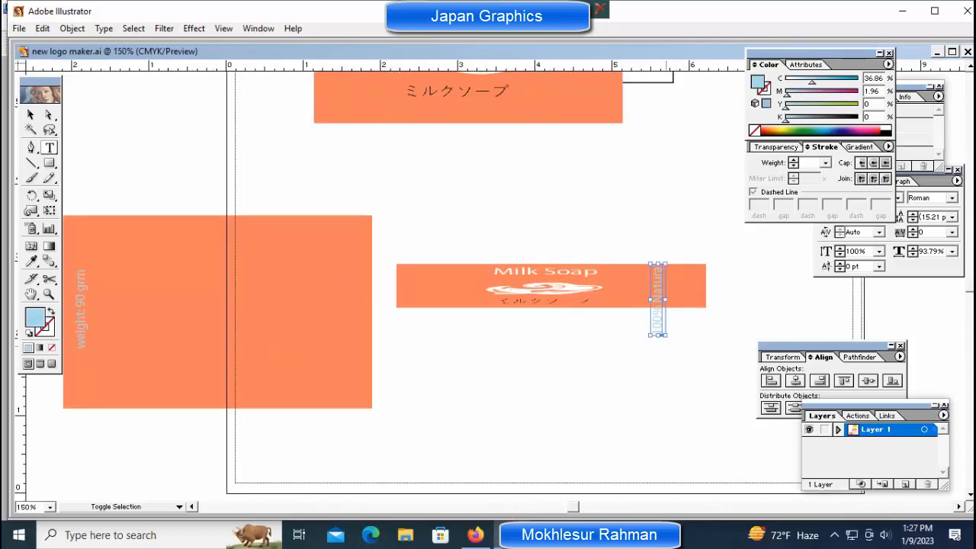
left_click_drag(666, 335, 657, 290)
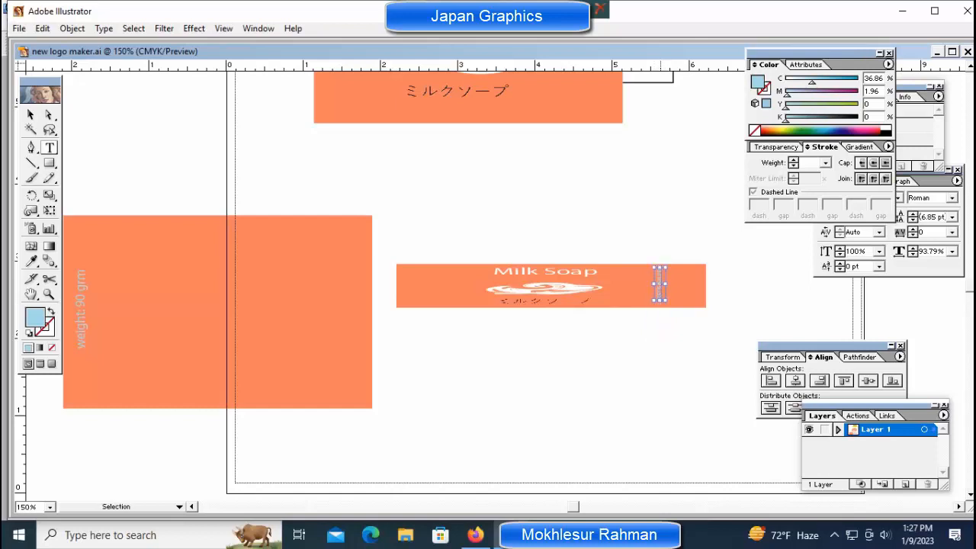
left_click(666, 329)
Step: Move the weight: 90 grm text from the ungrouped label onto the orange strip's left part, scaled down to fit within the strip
left_click_drag(81, 310, 564, 287)
left_click(234, 293)
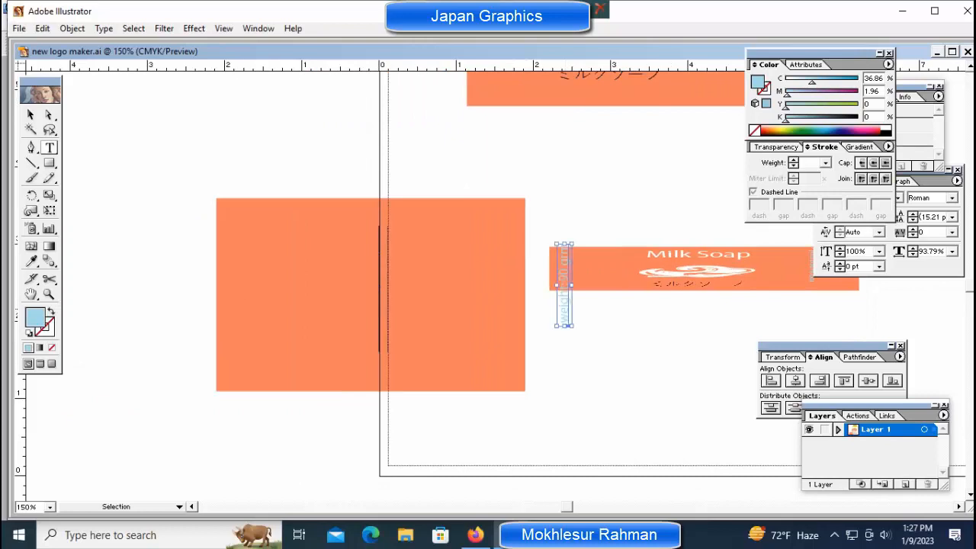
key("z")
left_click(660, 286)
key("ctrl+plus")
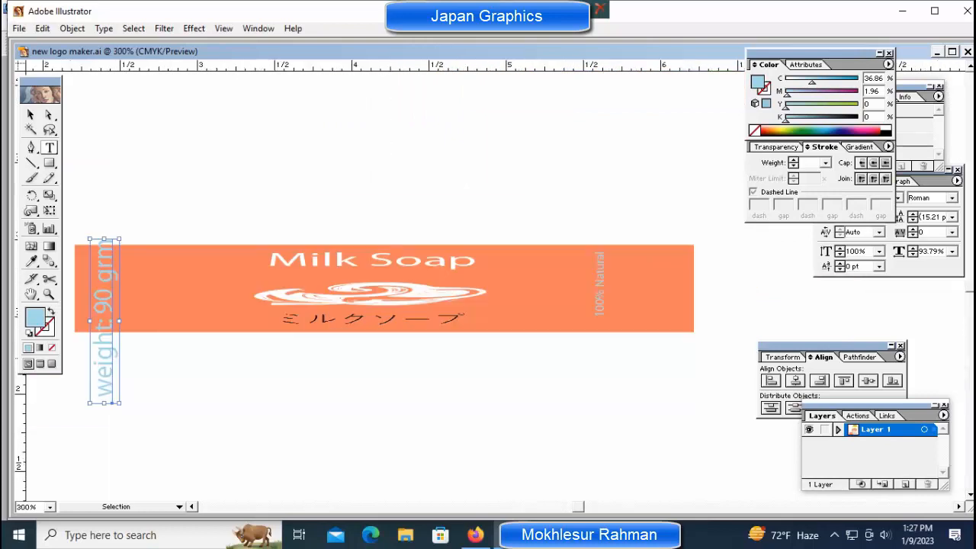
left_click(104, 305, "shift")
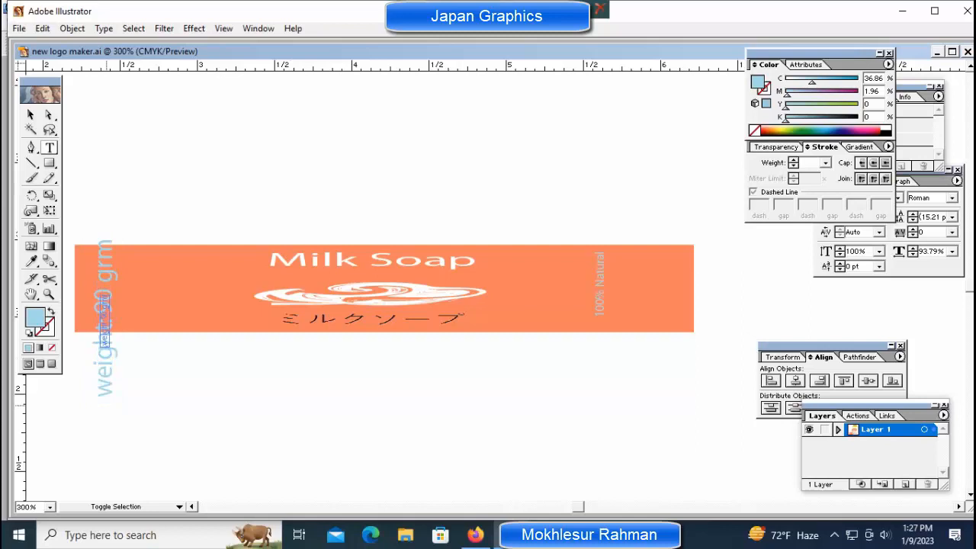
left_click(104, 305)
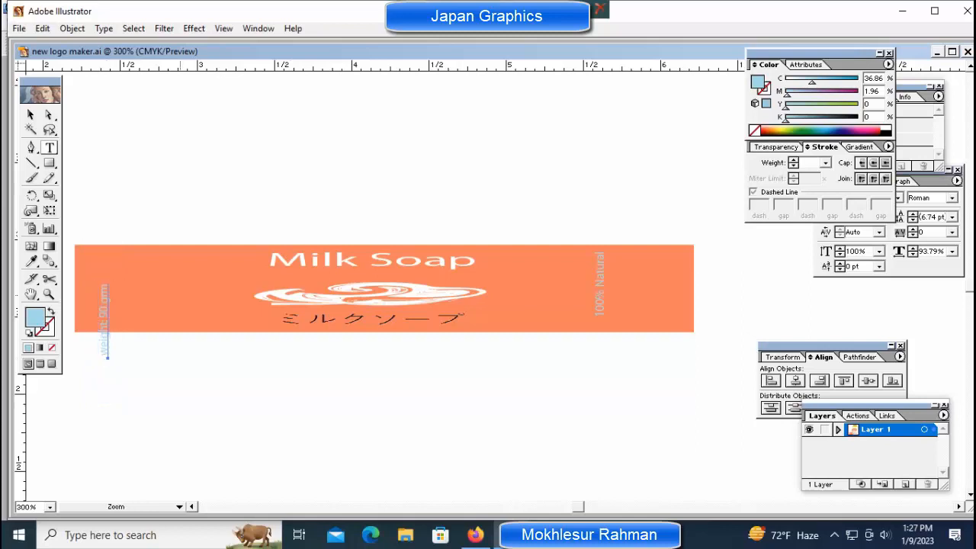
key("ctrl+plus")
left_click_drag(380, 320, 422, 266)
key("ctrl+shift+a")
Step: Enlarge the 100% Natural text to nearly the strip's full height and shift it slightly toward the Milk Soap title
scroll(488, 289, "right", 6)
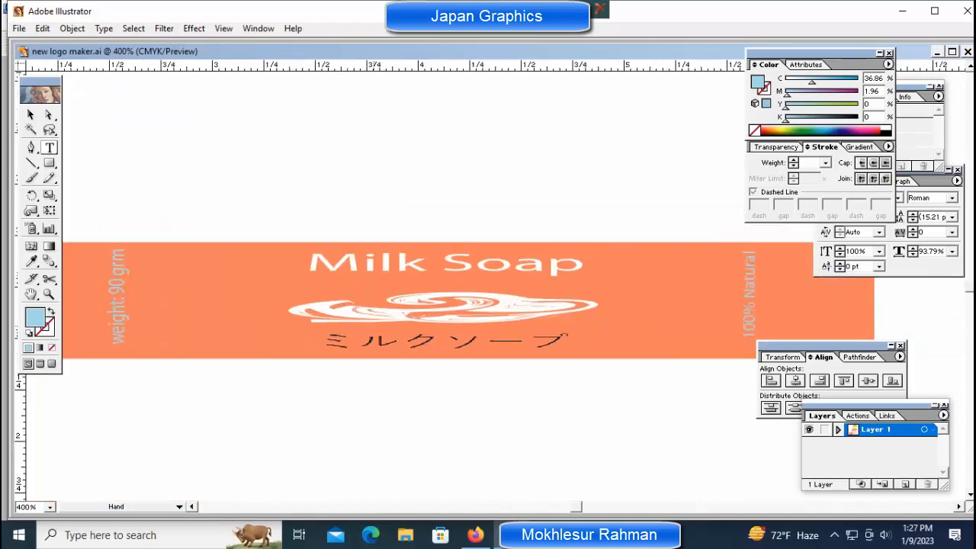
left_click(578, 294)
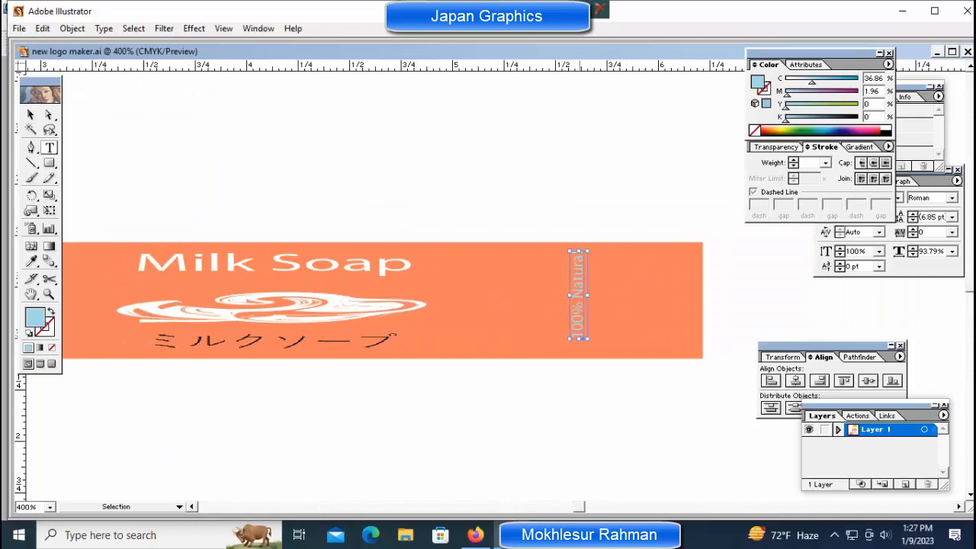
left_click_drag(578, 339, 577, 346)
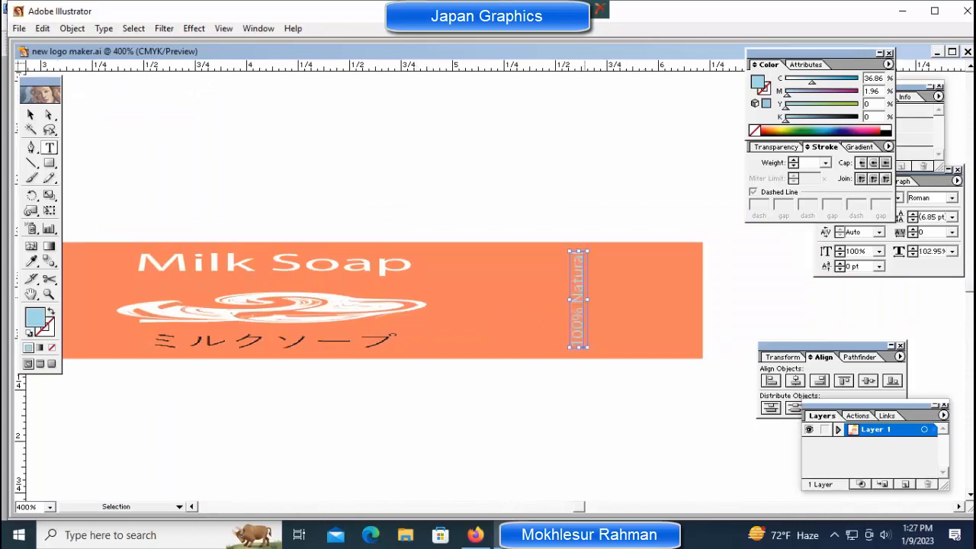
mouse_move(587, 299)
left_mouse_down()
mouse_move(598, 299)
mouse_move(570, 297)
left_mouse_up()
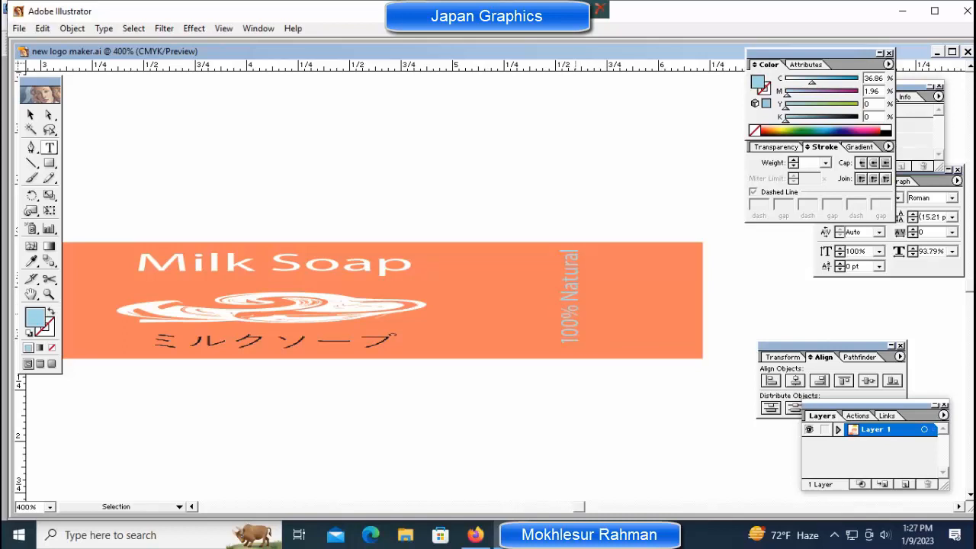
left_click_drag(571, 346, 570, 351)
key("ctrl+shift+a")
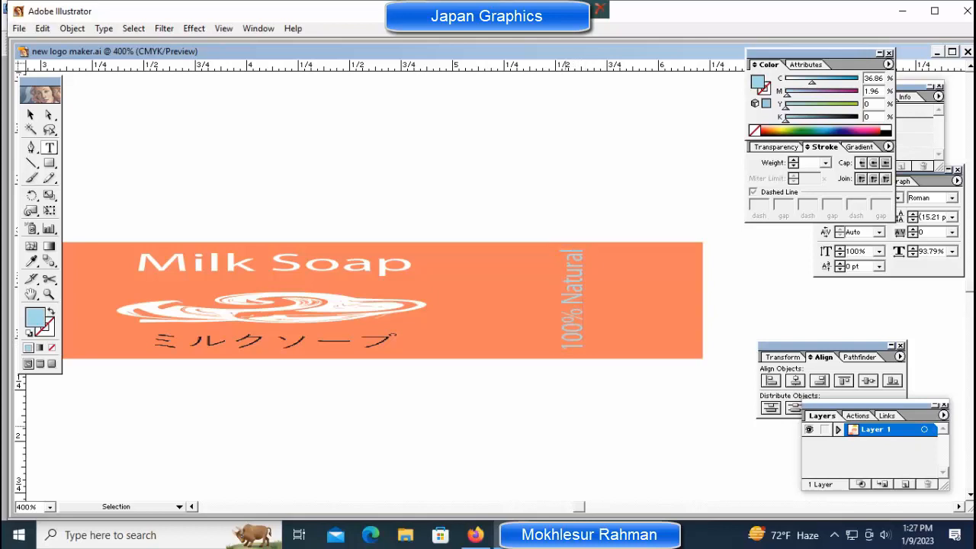
Step: Delete the leftover empty orange rectangle of the ungrouped label beside the strip
key("ctrl+minus")
key("ctrl+minus")
key("ctrl+minus")
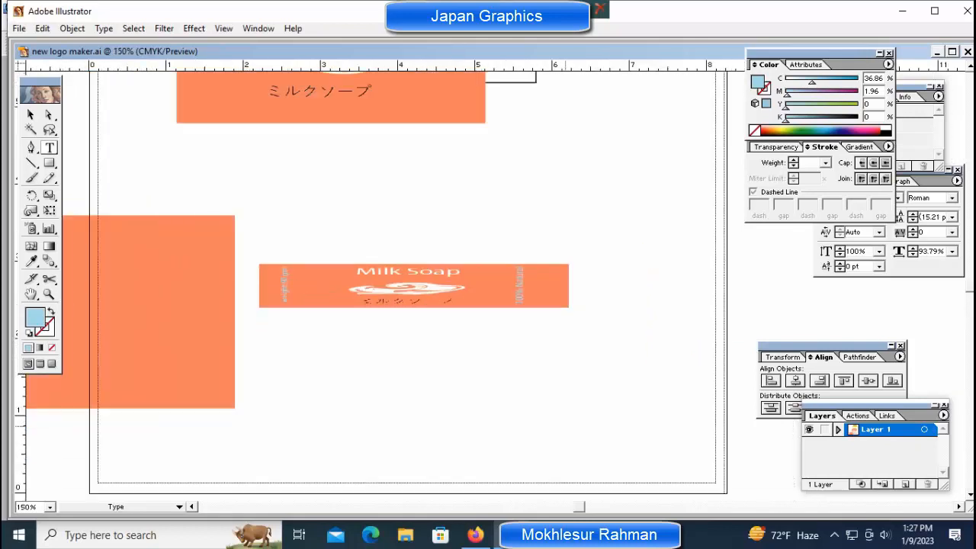
left_click_drag(229, 343, 364, 343)
left_click_drag(93, 172, 196, 305)
key("Delete")
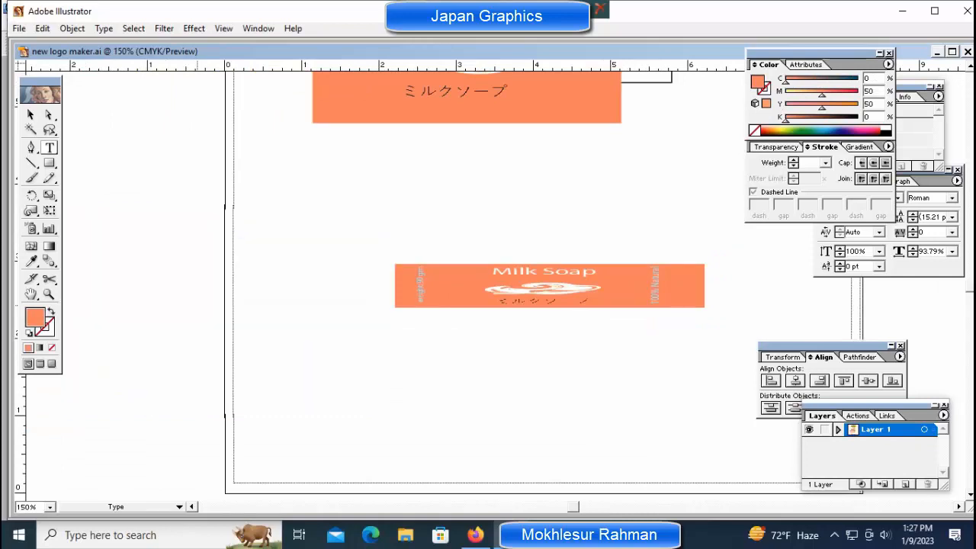
Step: Group the orange strip with its title, swirl, Japanese name, weight and 100% Natural texts
scroll(488, 275, "up", 3)
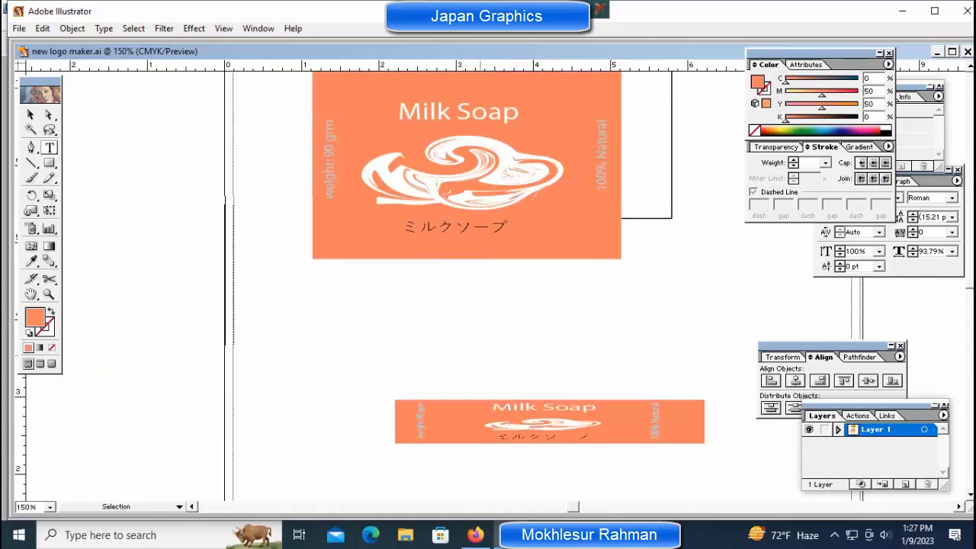
scroll(488, 305, "down", 1)
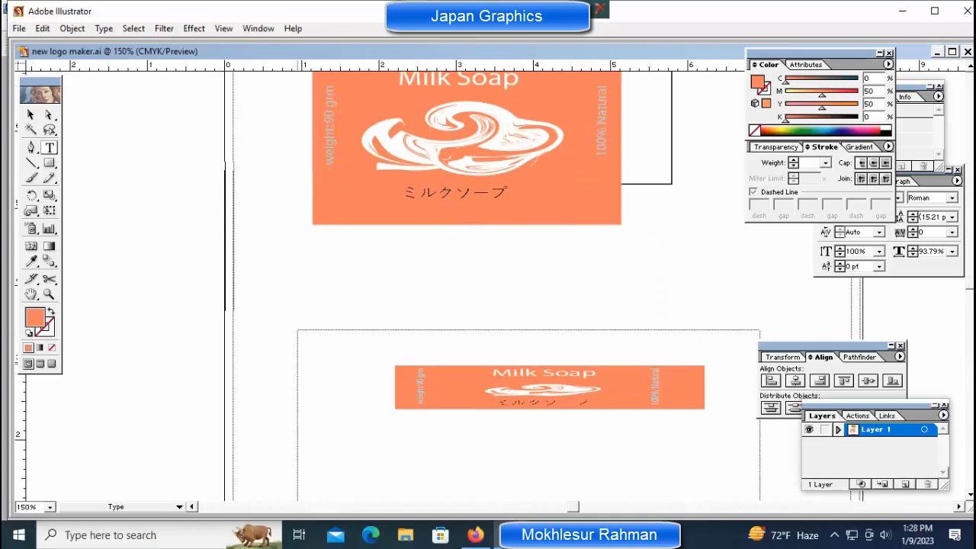
left_click_drag(298, 311, 752, 418)
right_click(619, 358)
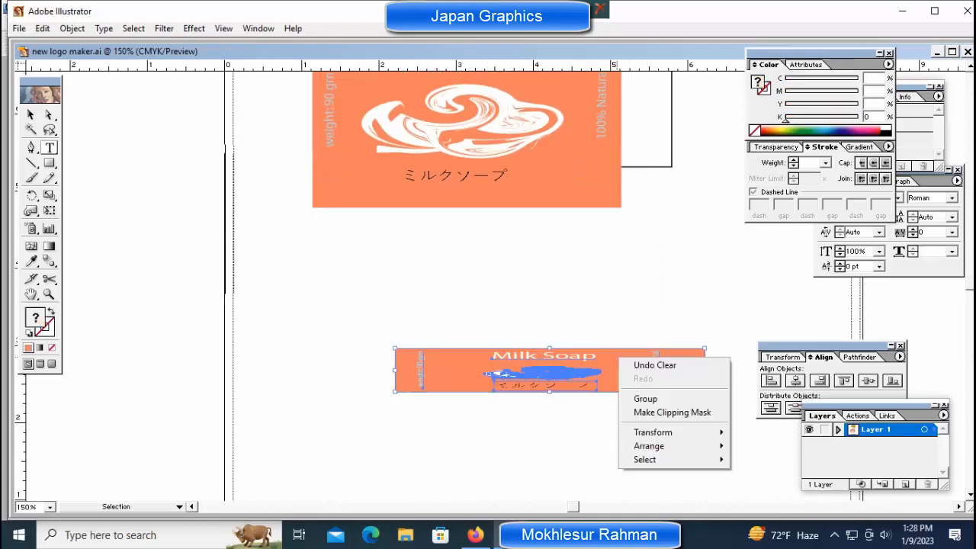
left_click(644, 400)
left_click(648, 457)
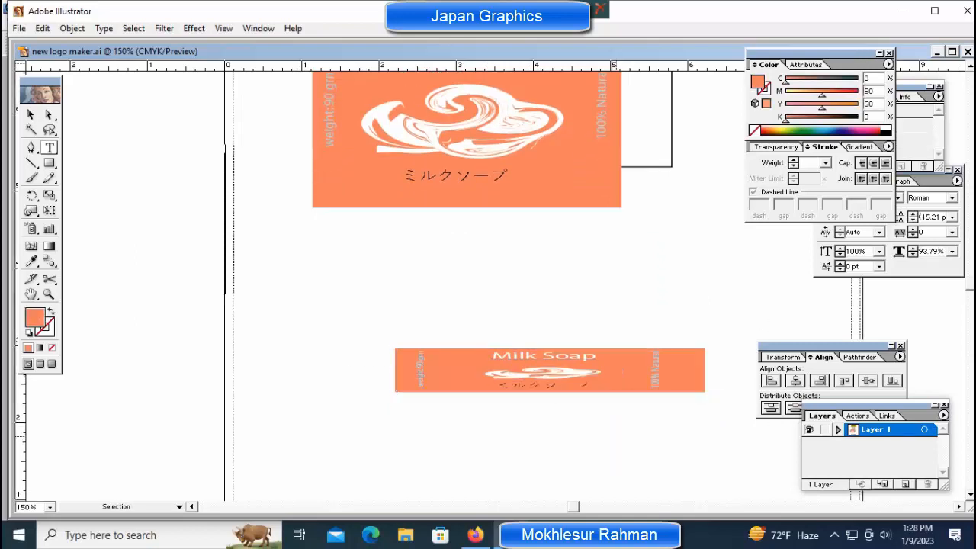
Step: Delete the plain orange strip lying behind the large label along the outlined rectangle's upper edge
key("ctrl+minus")
key("ctrl+minus")
key("ctrl+minus")
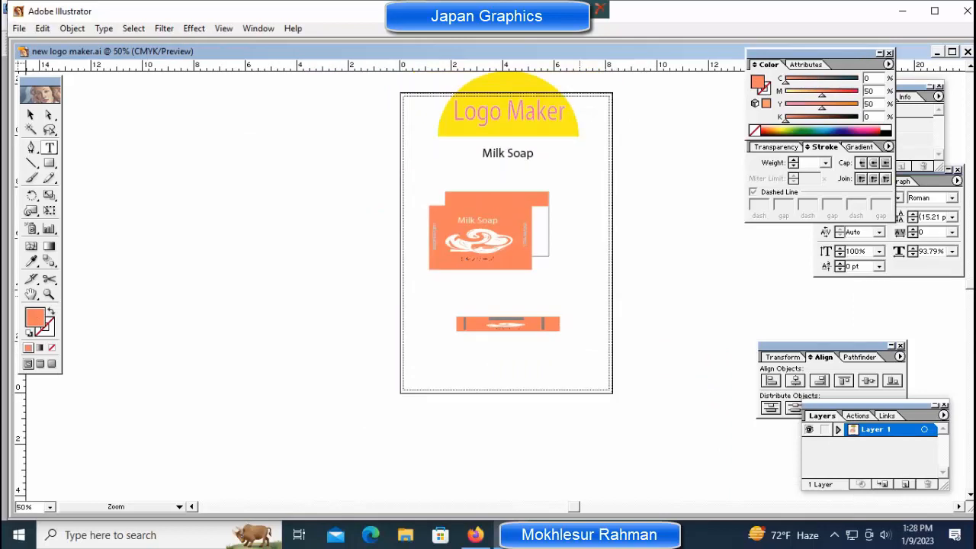
key("ctrl+plus")
key("ctrl+plus")
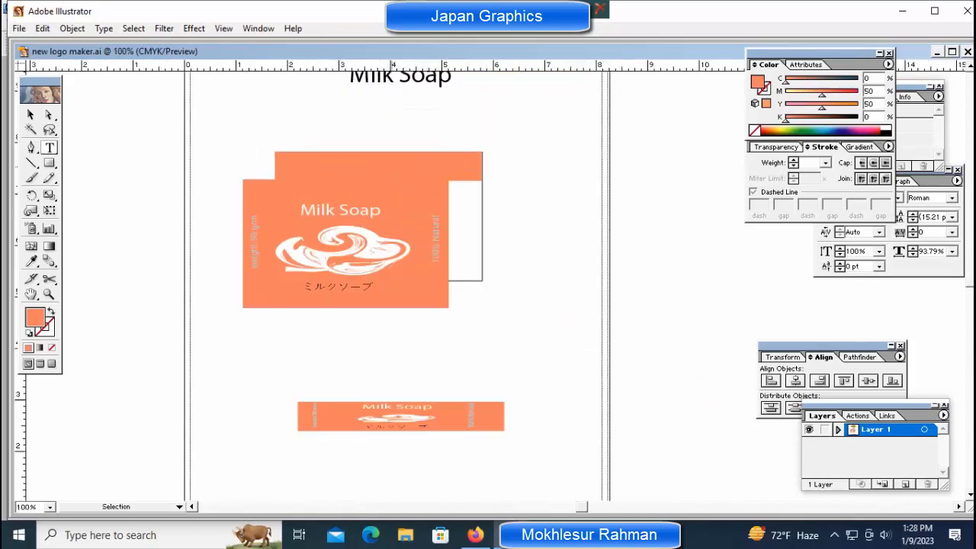
left_click(392, 166, "ctrl")
key("Delete")
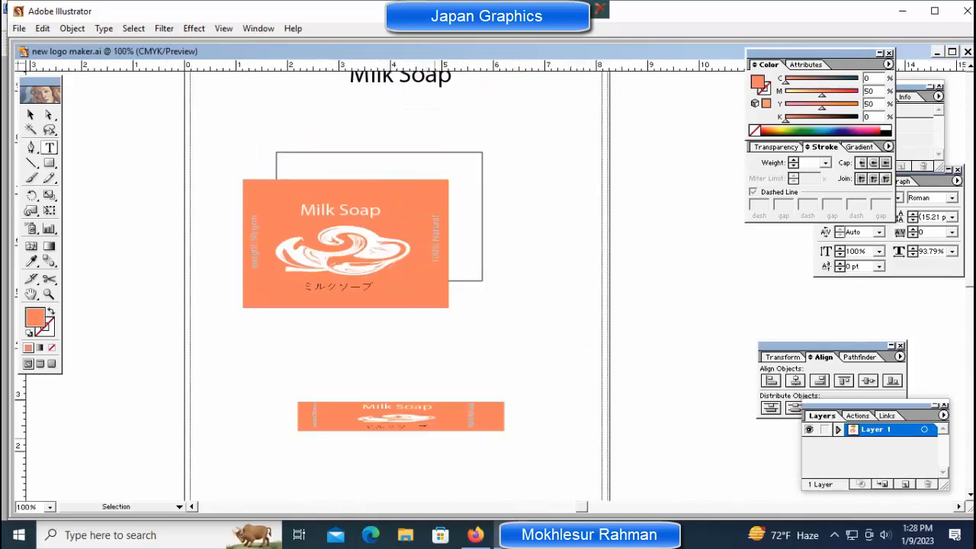
Step: Move the grouped strip above the large label, over the black outline's upper edge, and nudge it down to meet the label
left_click_drag(400, 416, 368, 163)
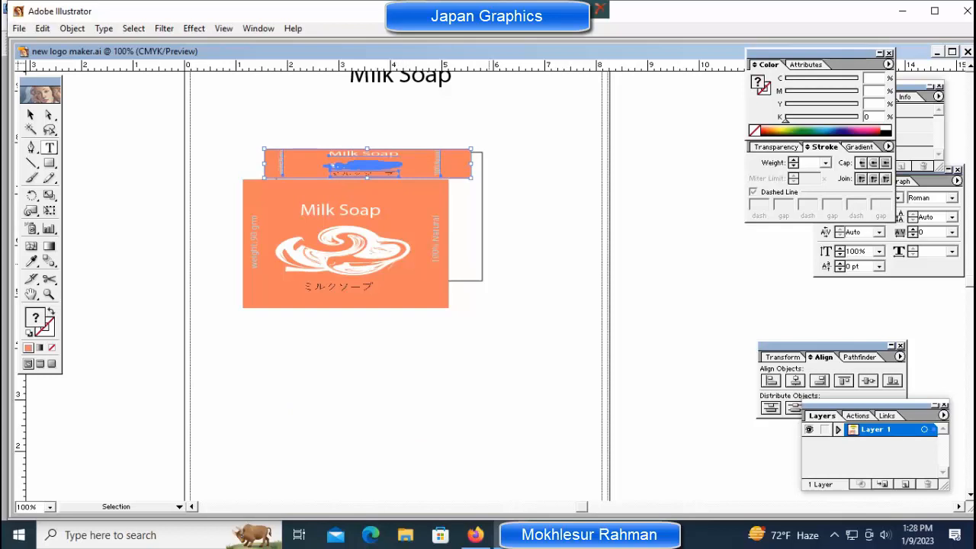
key("ctrl+=")
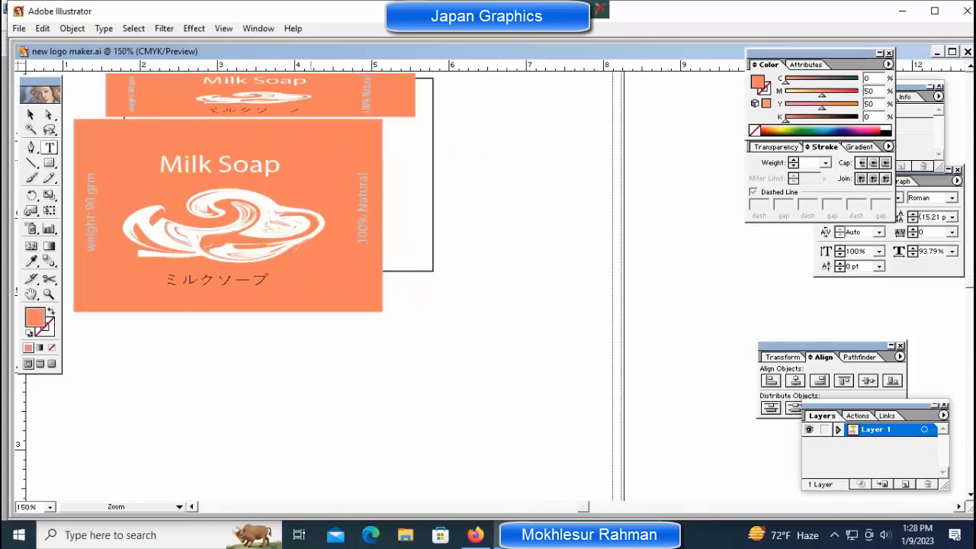
left_click(275, 180)
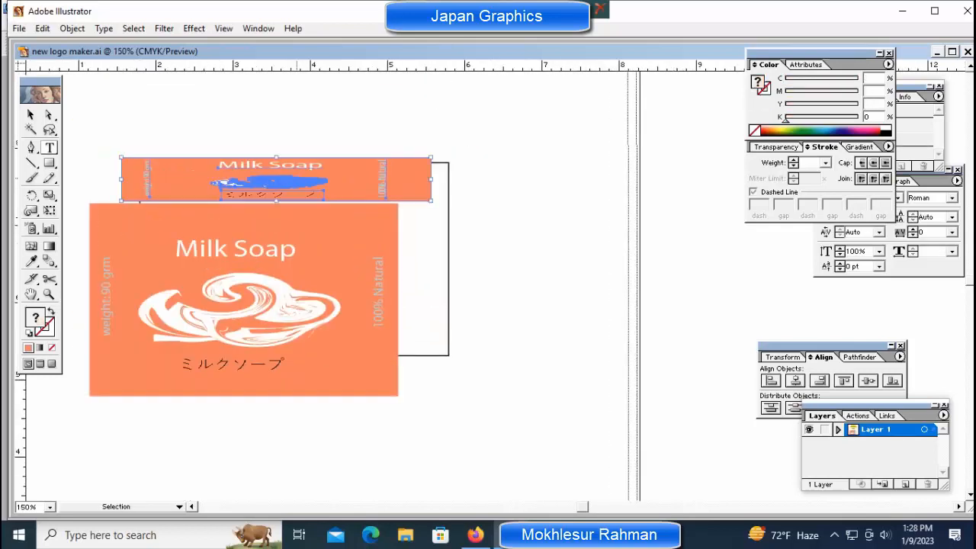
key("Down")
key("Down")
key("Down")
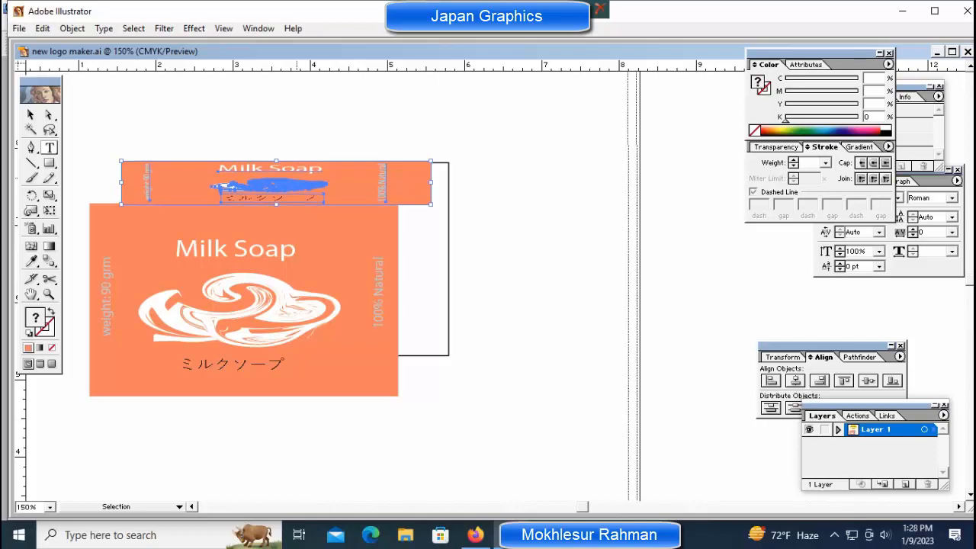
Step: Nudge the grouped top strip sideways until its far end lines up with the black outline's vertical edge
key("Left")
key("Left")
key("Left")
key("Left")
key("Left")
key("Left")
key("Left")
key("Left")
key("Left")
key("Left")
key("Left")
key("Left")
key("Left")
key("Left")
key("Left")
key("Left")
key("Left")
key("Left")
key("Left")
key("Left")
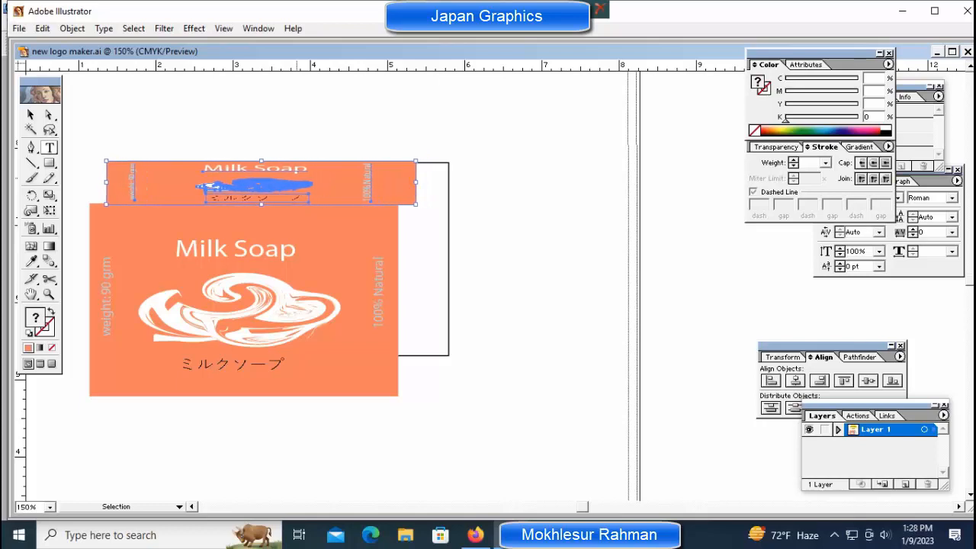
key("Left")
key("Left")
key("Left")
key("Right")
key("Right")
key("Right")
key("Right")
key("Right")
key("Right")
key("Right")
key("Right")
key("Right")
key("Right")
key("Right")
key("Right")
key("Right")
key("Right")
key("Right")
key("Right")
key("Right")
key("Right")
key("Right")
key("Right")
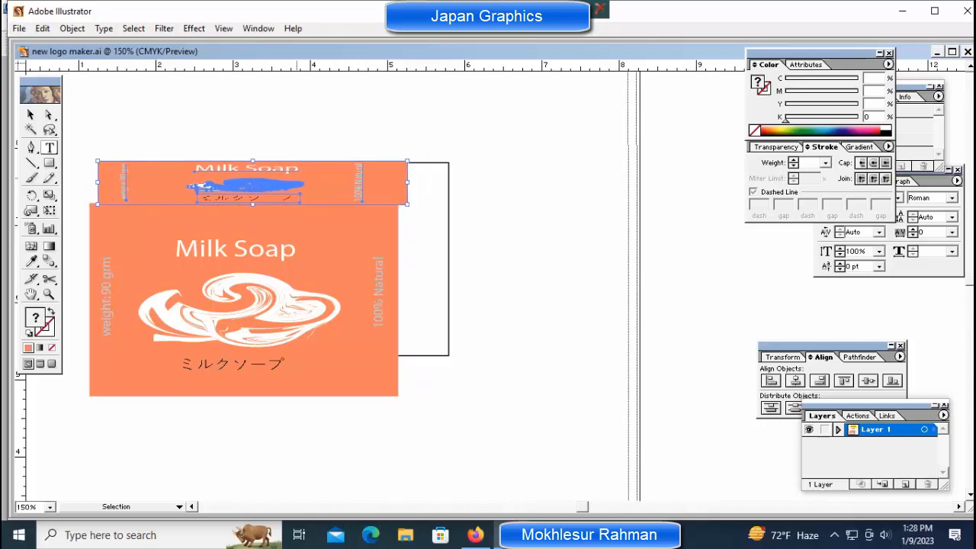
key("Right")
key("Right")
key("Right")
key("Right")
key("Right")
key("Right")
key("Right")
key("Right")
key("Right")
key("Right")
key("Right")
key("Right")
key("Right")
key("Right")
key("Right")
key("Right")
key("Right")
key("Right")
key("Right")
key("Right")
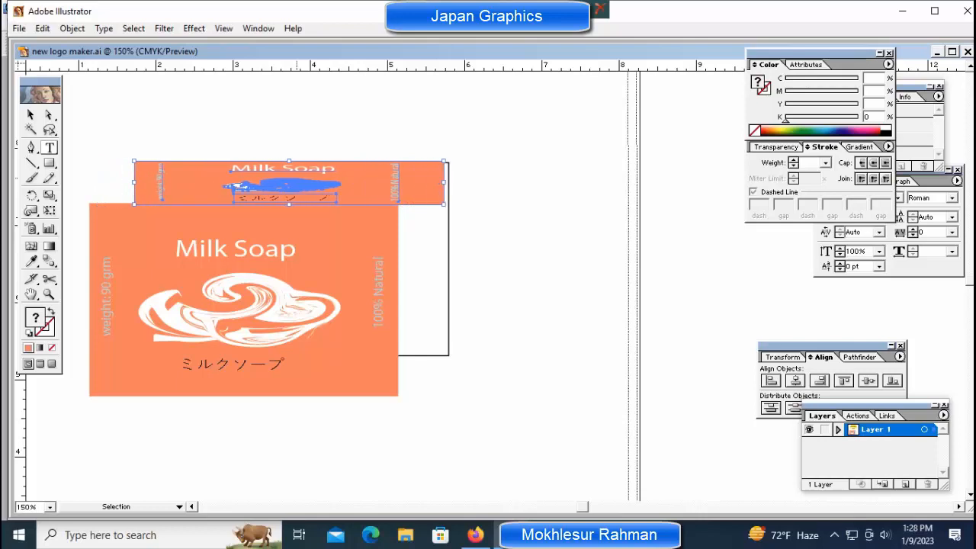
key("Right")
key("Right")
key("Right")
key("Right")
key("Right")
key("Right")
key("Right")
key("Right")
key("Right")
key("Right")
key("Right")
key("Right")
key("Right")
key("Right")
key("Right")
key("Right")
key("Right")
key("Right")
key("Right")
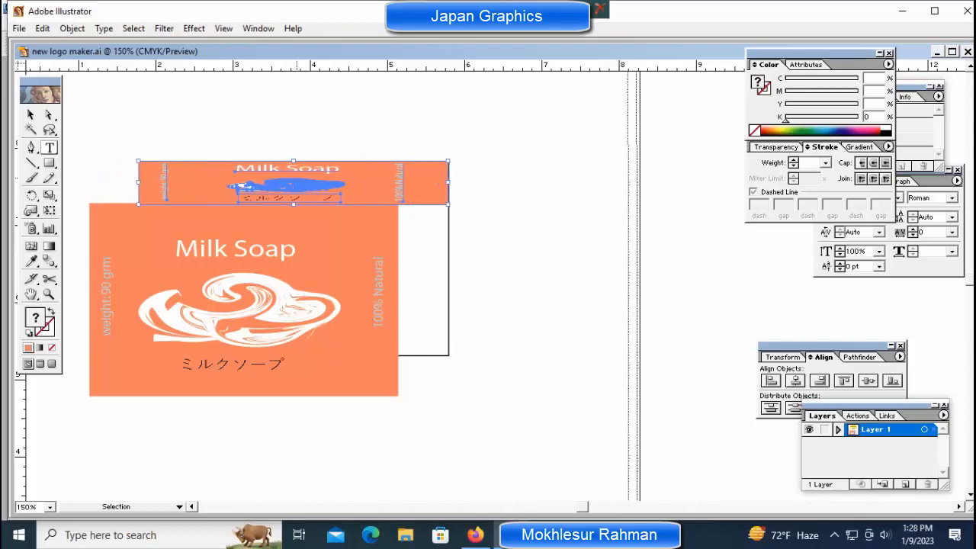
key("Left")
key("Left")
key("Left")
key("Left")
key("Left")
key("Left")
key("Left")
key("Left")
key("Left")
key("Left")
key("Left")
key("Left")
key("Left")
key("Left")
key("Left")
key("Left")
key("Left")
key("Left")
key("Left")
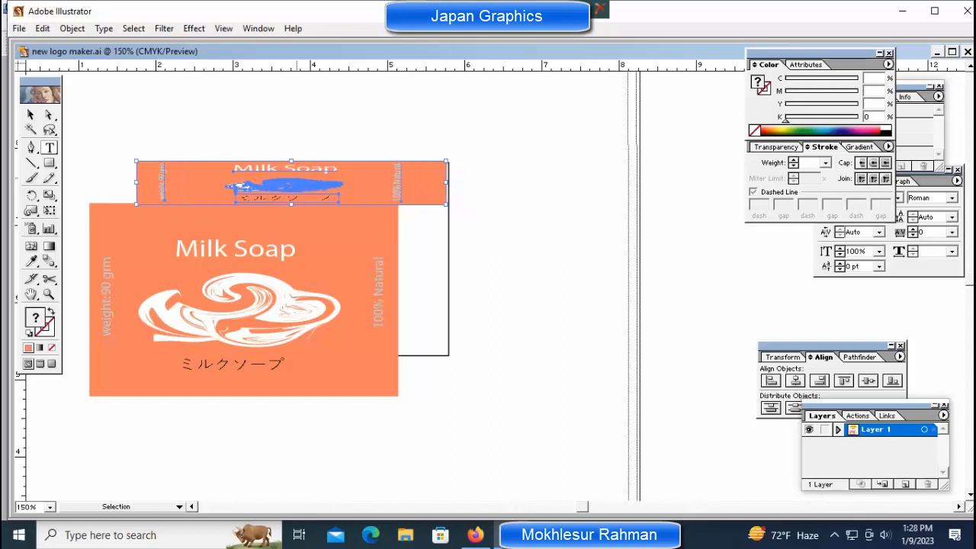
Step: Paste a second copy of the grouped Milk Soap strip and rotate it 90° about its centre
key("ctrl+shift+a")
key("ctrl+z")
key("ctrl+v")
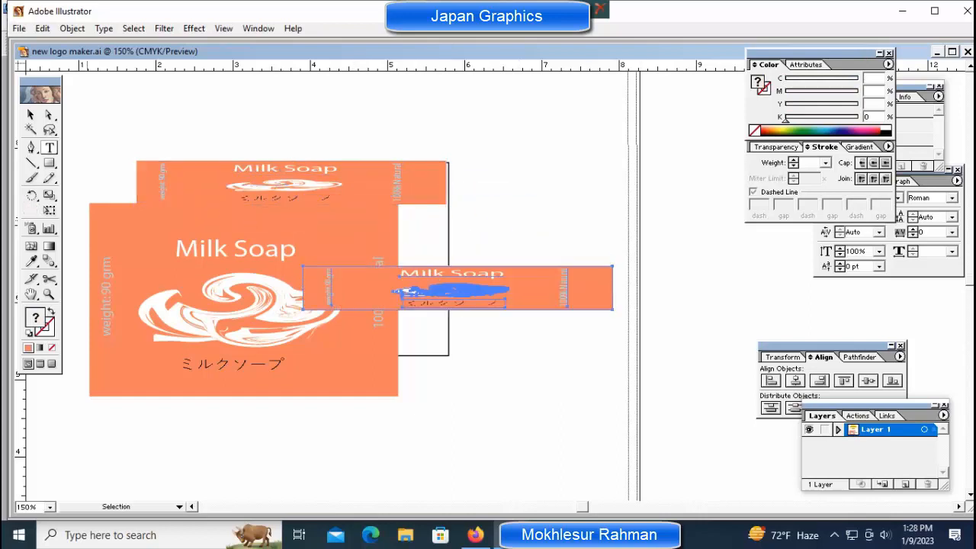
key("r")
left_click(457, 287, "alt")
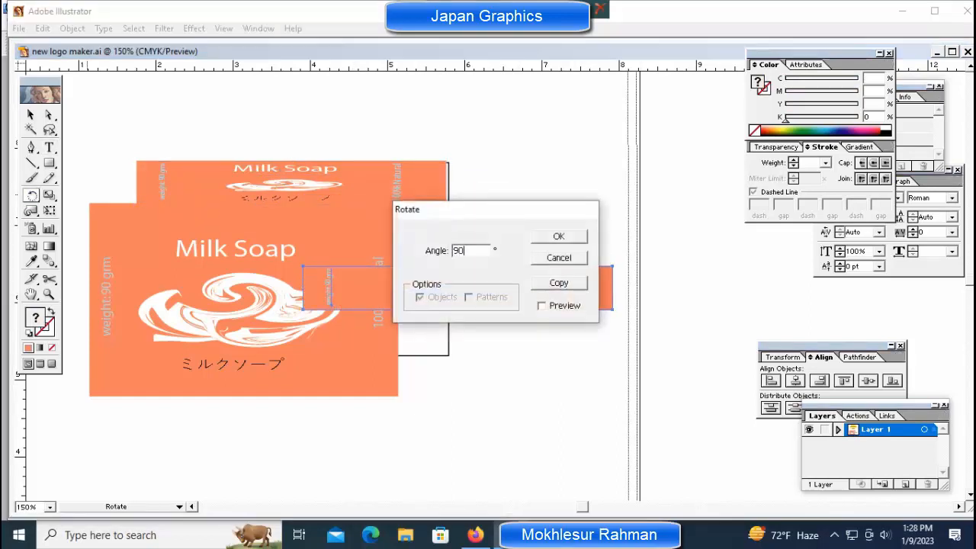
key("Return")
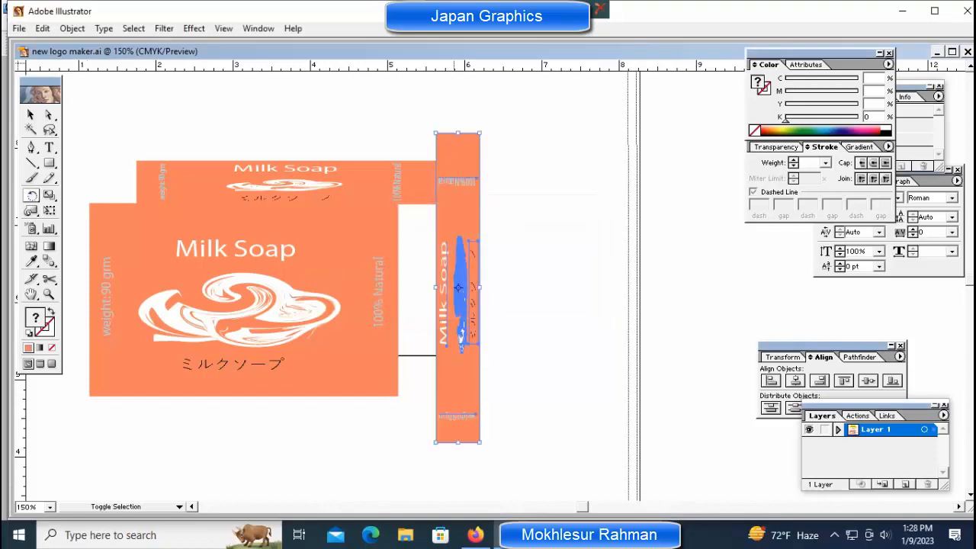
Step: Fit the vertical strip onto the black outline's side edge at about 2.5 in tall and rotate it 180°
left_click_drag(479, 132, 472, 190)
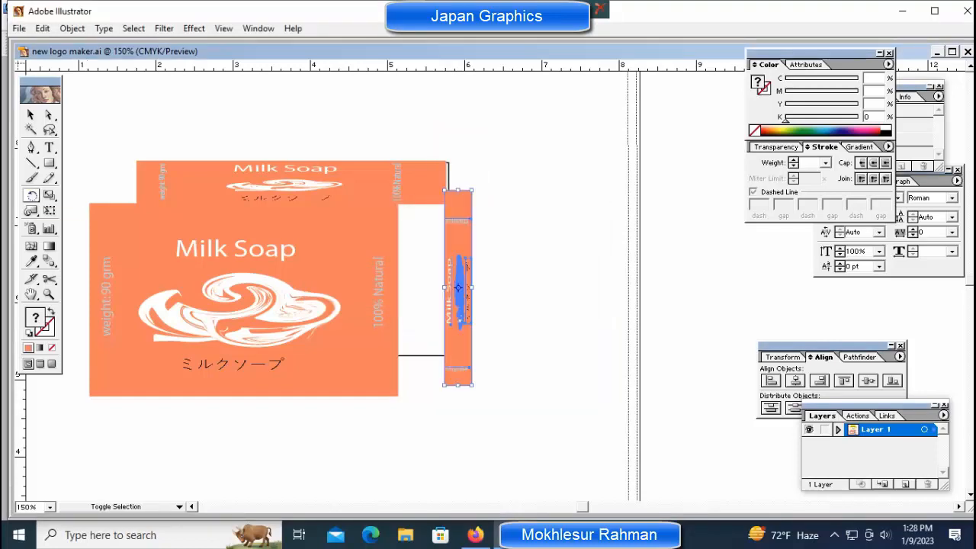
left_click_drag(457, 287, 437, 290)
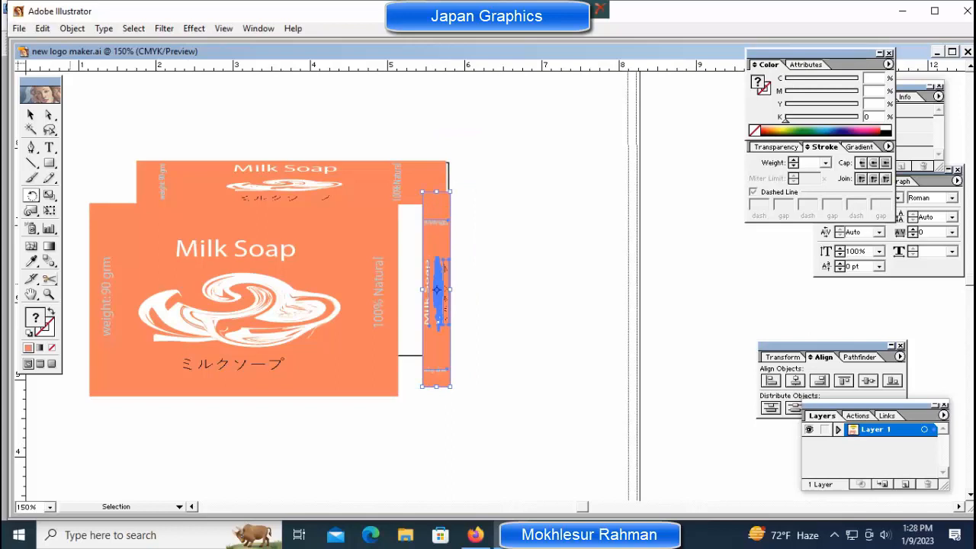
double_click(31, 195)
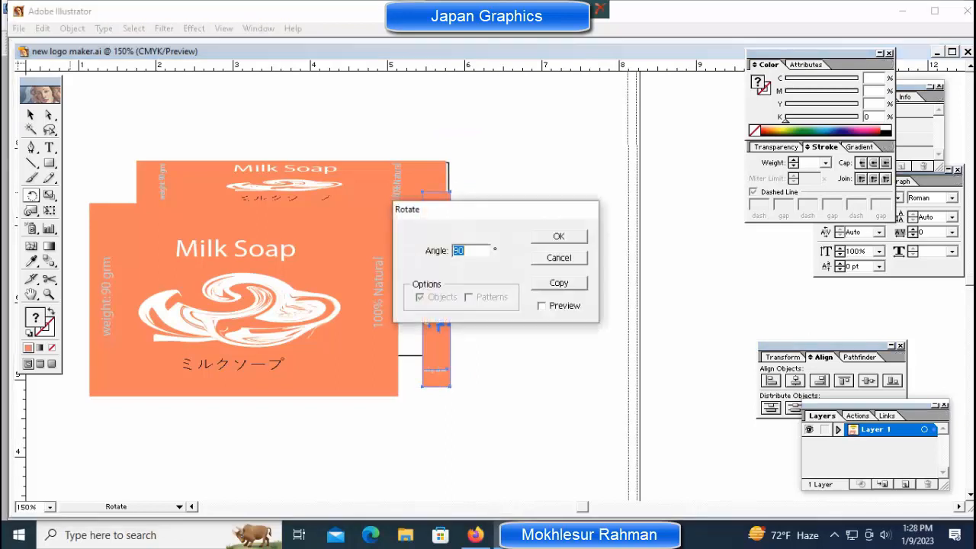
type("180")
key("Return")
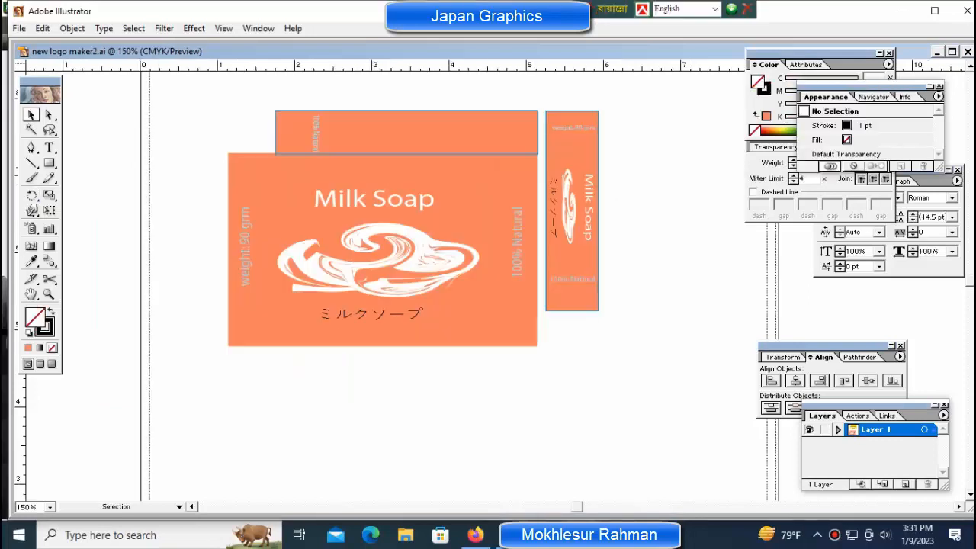
Step: Move the vertical side strip with all its contents against the ends of the top strip and large label
left_click_drag(658, 100, 558, 339)
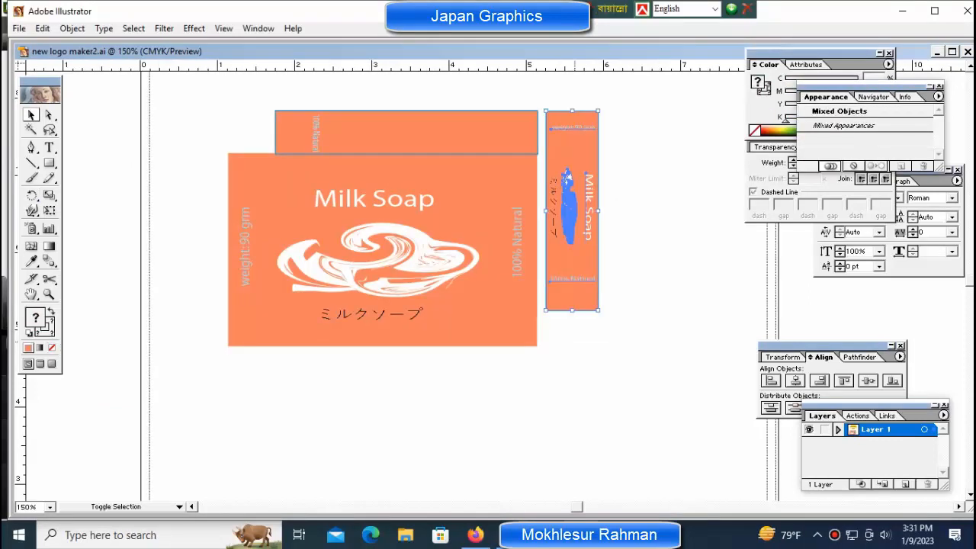
key("shift+Left")
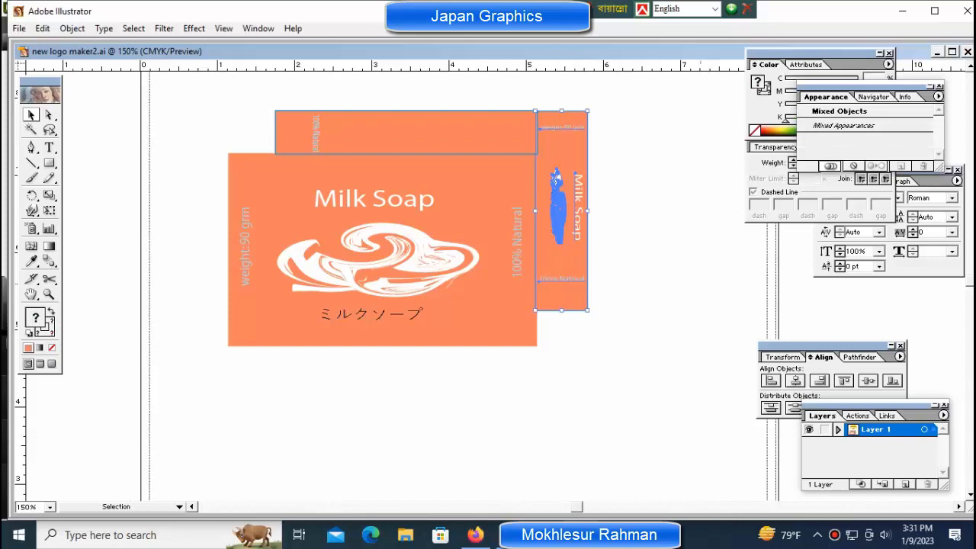
key("ctrl+shift+a")
Step: Draw a closed flap with the Pen tool, curving from the large label's upper corner up to the top strip's upper edge
key("ctrl+space")
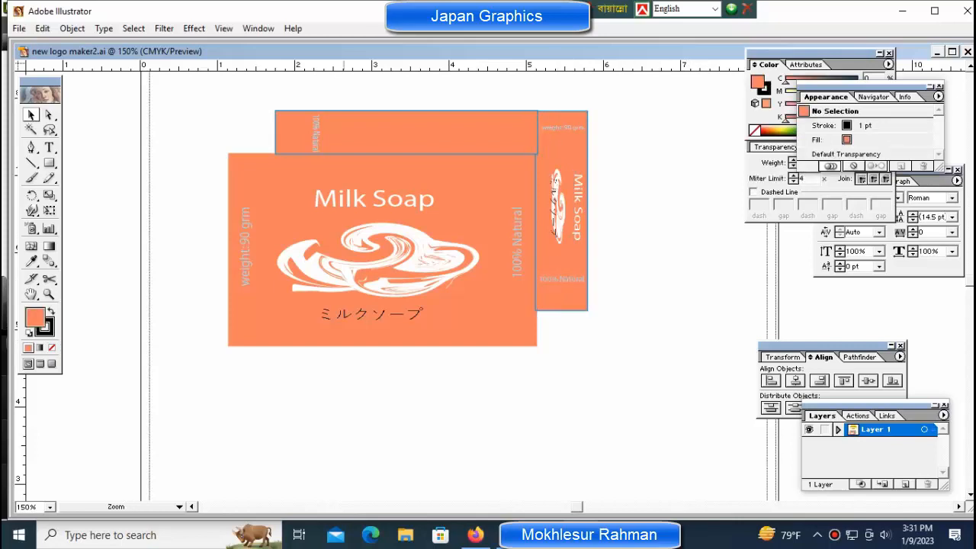
left_click(304, 177)
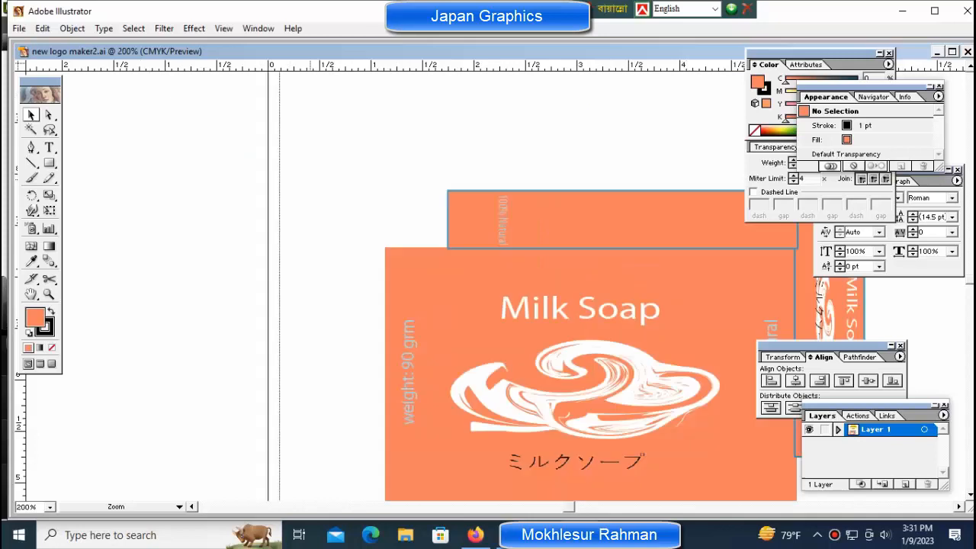
left_click(484, 221)
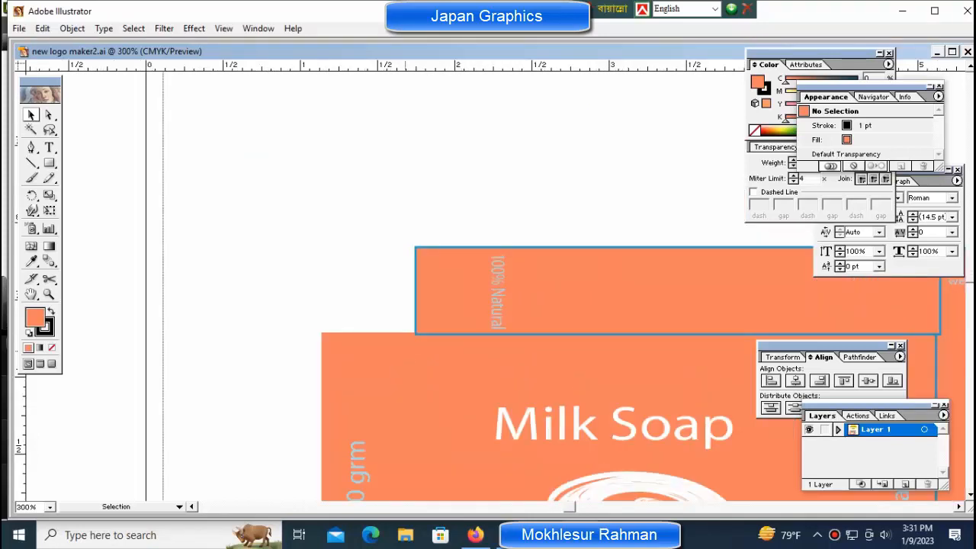
left_click_drag(427, 336, 354, 226)
key("p")
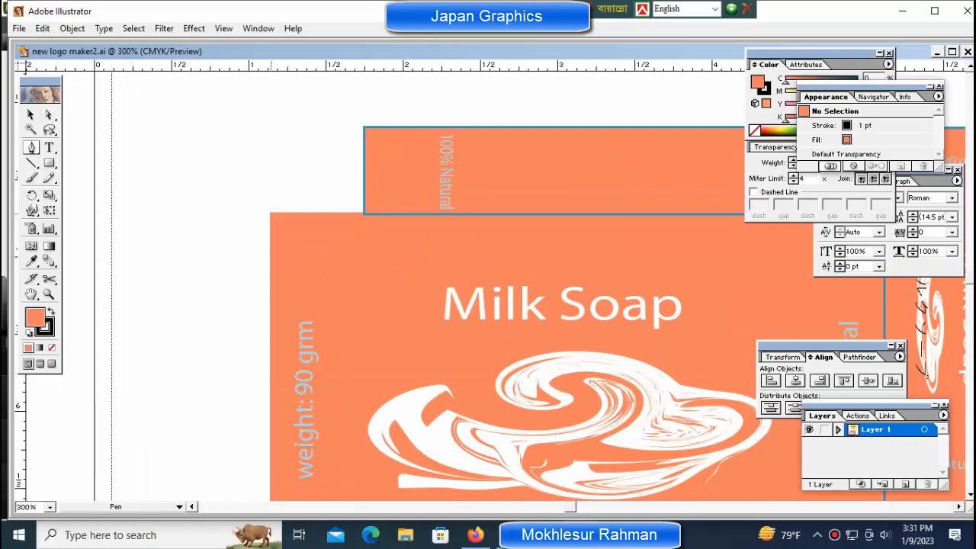
left_click(269, 212)
left_click_drag(391, 124, 456, 131)
left_click(391, 124)
left_click(387, 236)
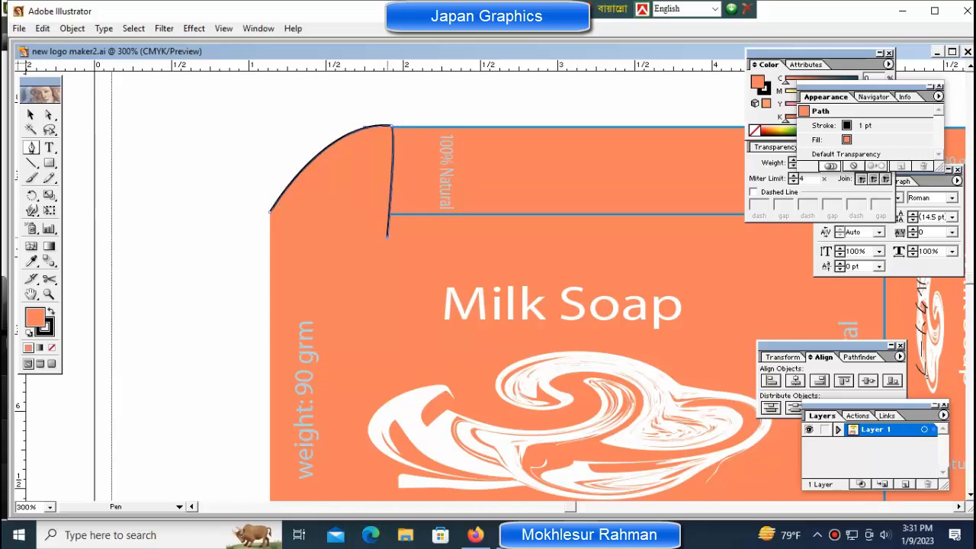
left_click(270, 212)
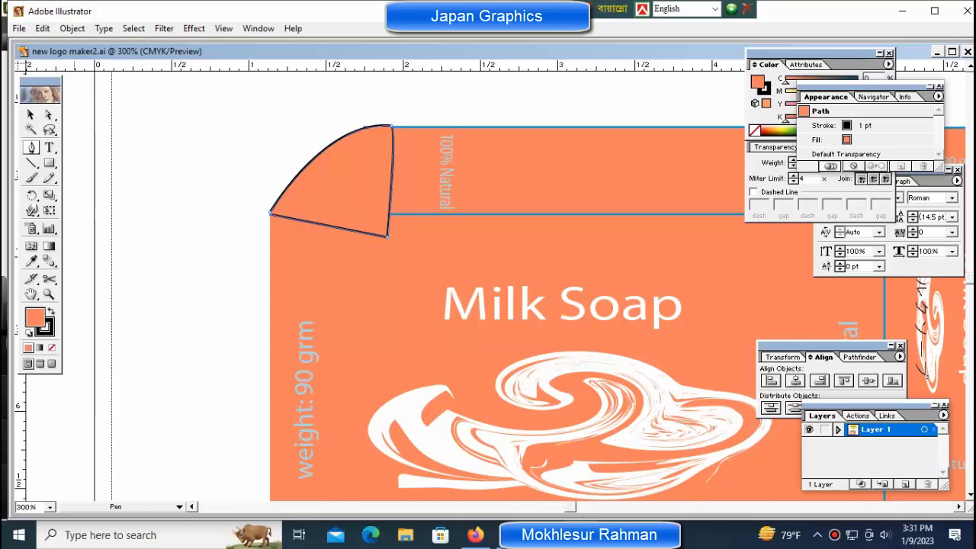
Step: Give the curved flap the top strip's blue outline colour by sampling it with the Eyedropper for the stroke
key("x")
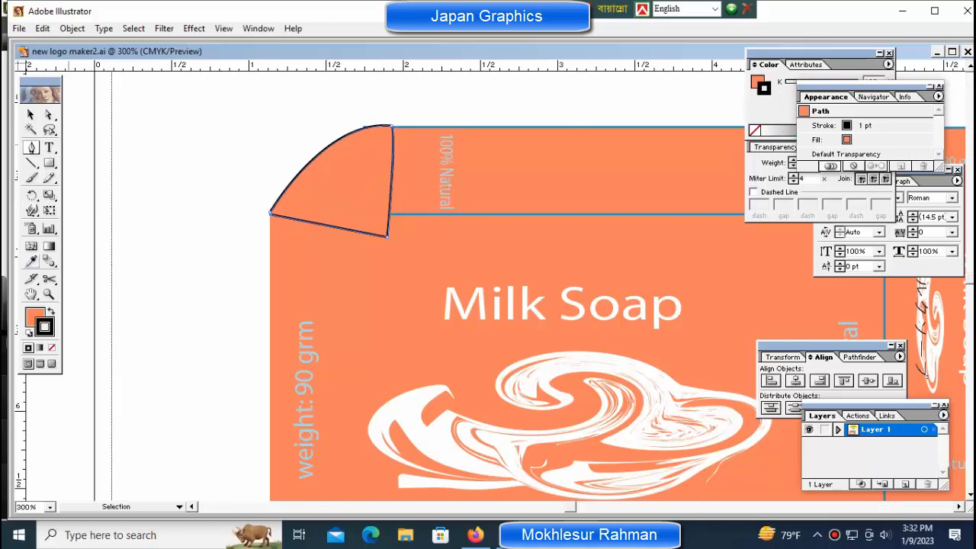
key("i")
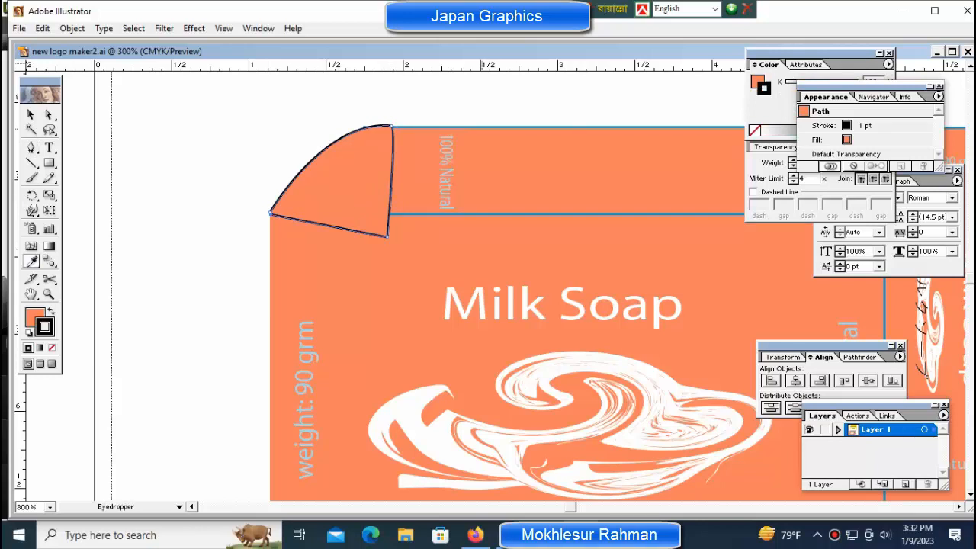
left_click(482, 127, "shift")
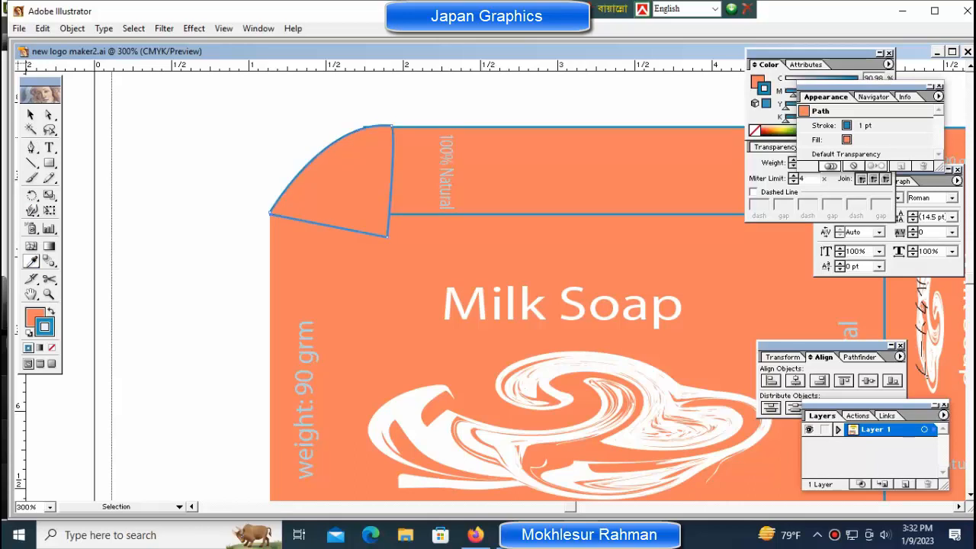
left_click(503, 100, "ctrl")
Step: Ungroup the large Milk Soap label so its orange rectangle is separate from the texts and swirl
key("ctrl+minus")
key("ctrl+a")
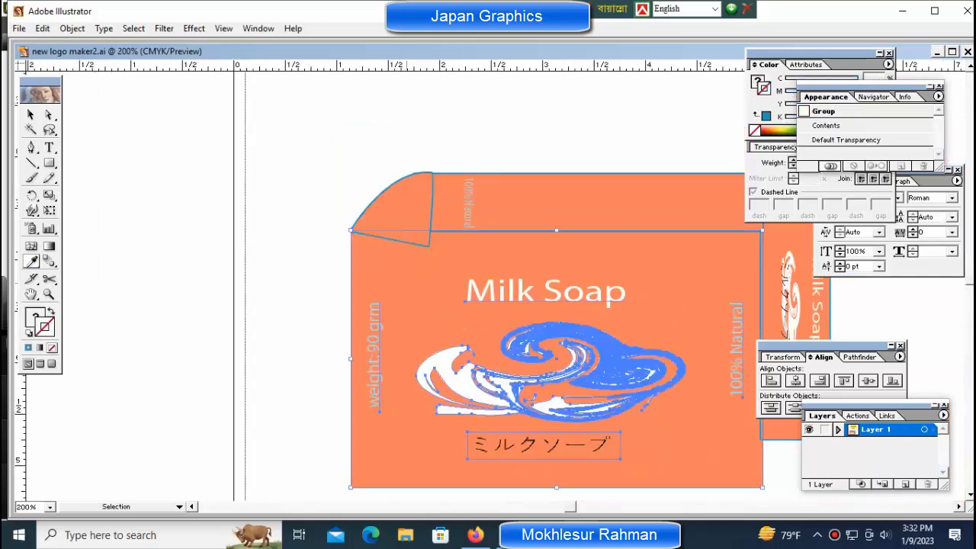
key("ctrl+z")
key("ctrl+shift+z")
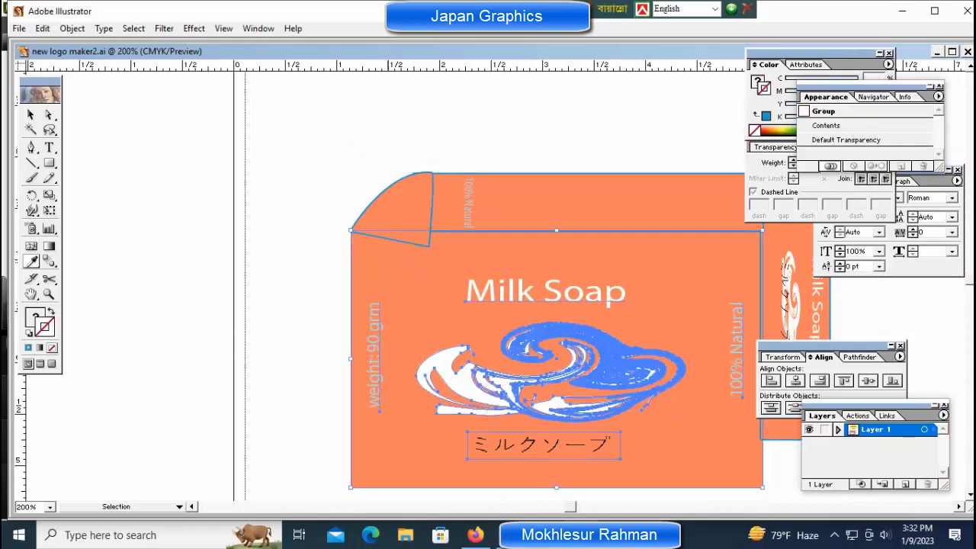
key("ctrl+shift+a")
right_click(410, 281)
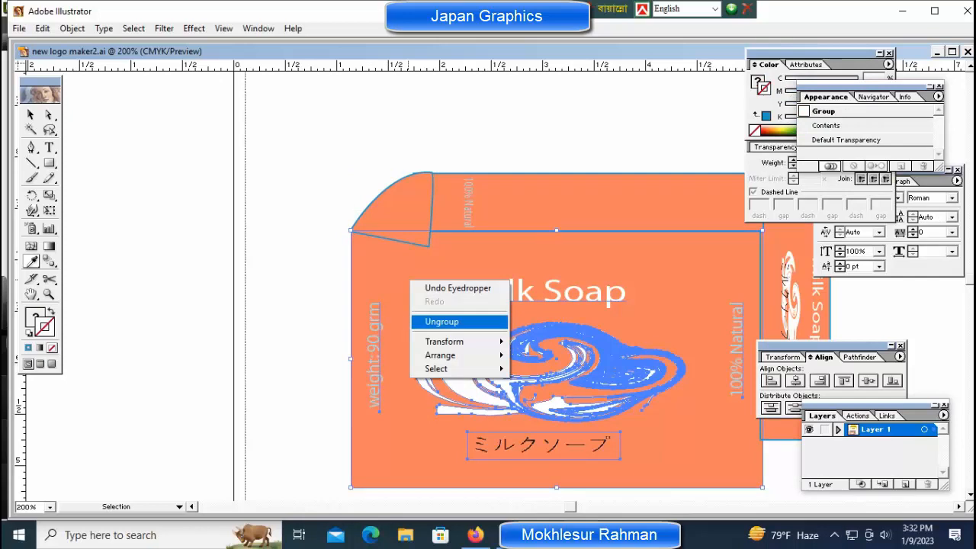
left_click(434, 322)
key("ctrl+shift+a")
Step: Bring the large label's orange rectangle to the front, and place the top strip's rectangle in front of it
left_click(410, 282, "ctrl")
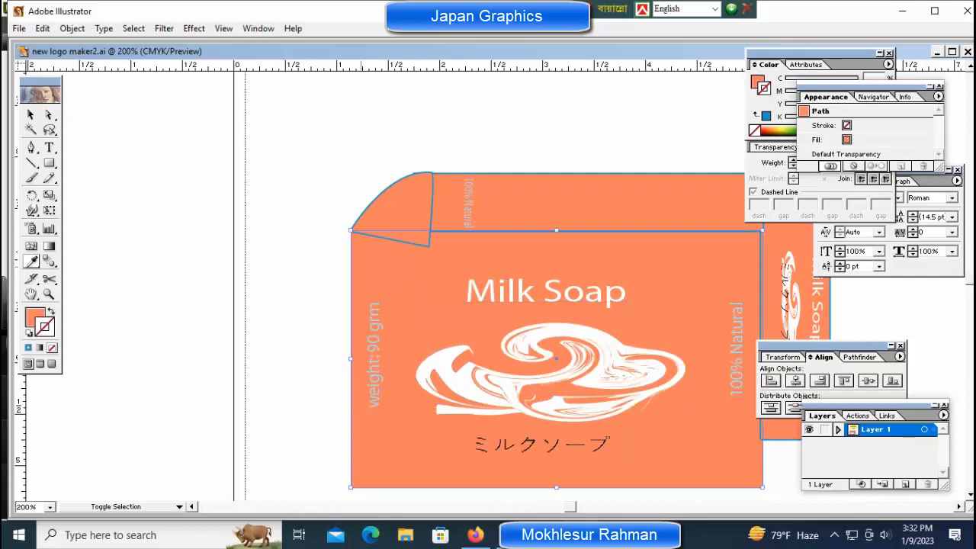
key("ctrl+shift+bracketright")
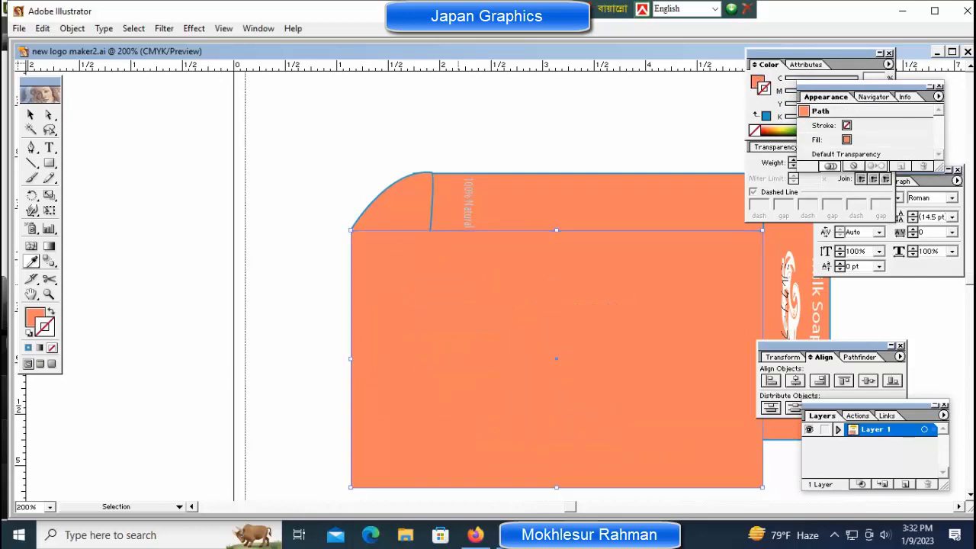
left_click(450, 203, "ctrl")
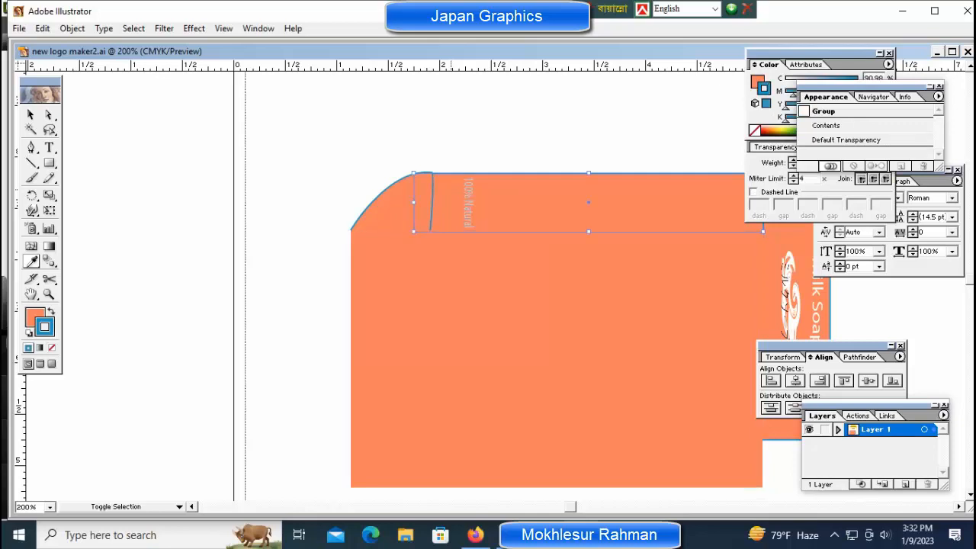
key("ctrl+shift+bracketright")
Step: Apply the blue 1 pt stroke to the large orange label rectangle
left_click(387, 213, "ctrl")
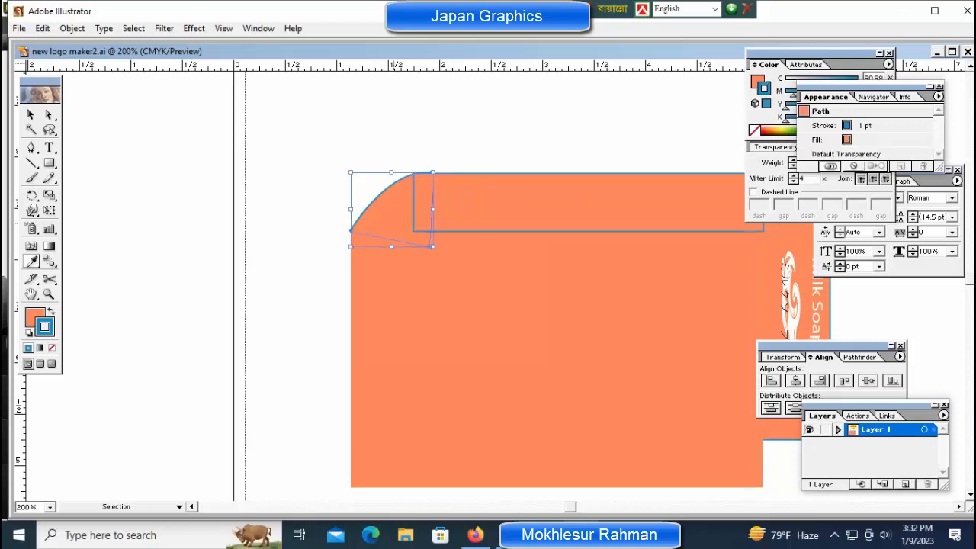
left_click(423, 305, "ctrl")
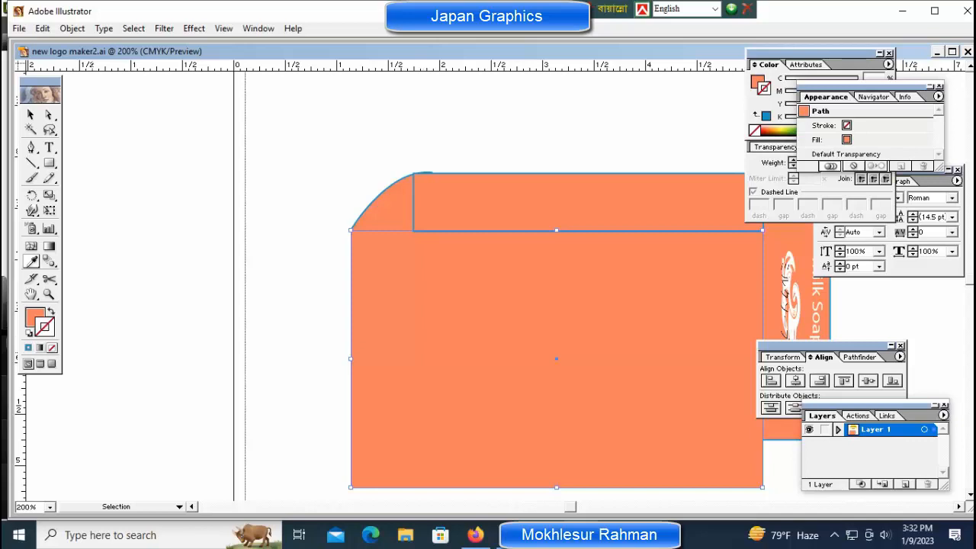
left_click(28, 347)
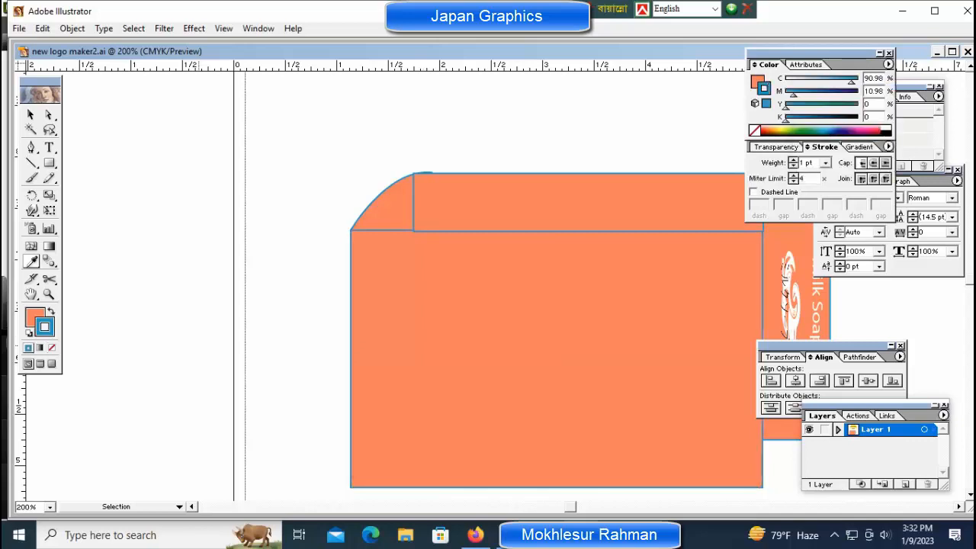
Step: Place the large front label's texts and swirl in front of its orange rectangle
key("ctrl+minus")
key("ctrl+minus")
key("ctrl+minus")
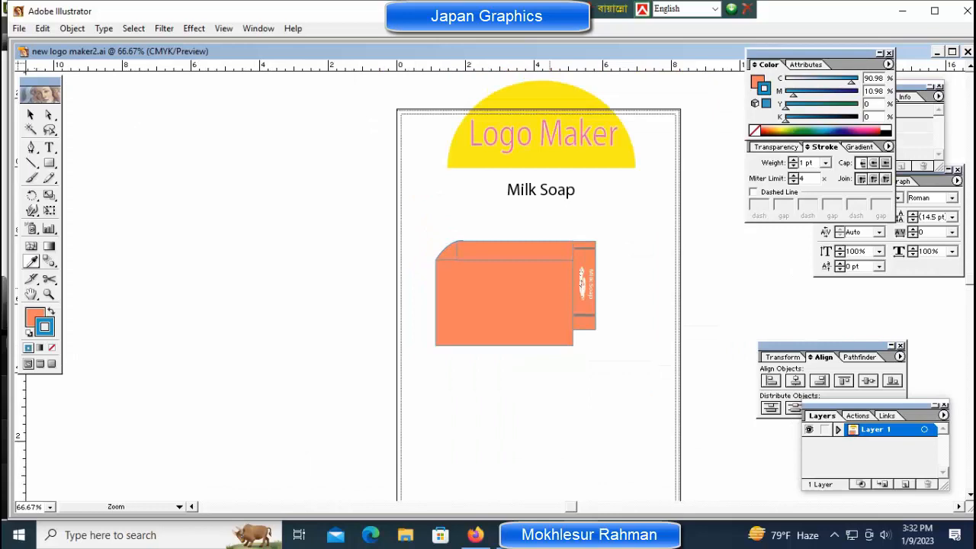
key("ctrl+plus")
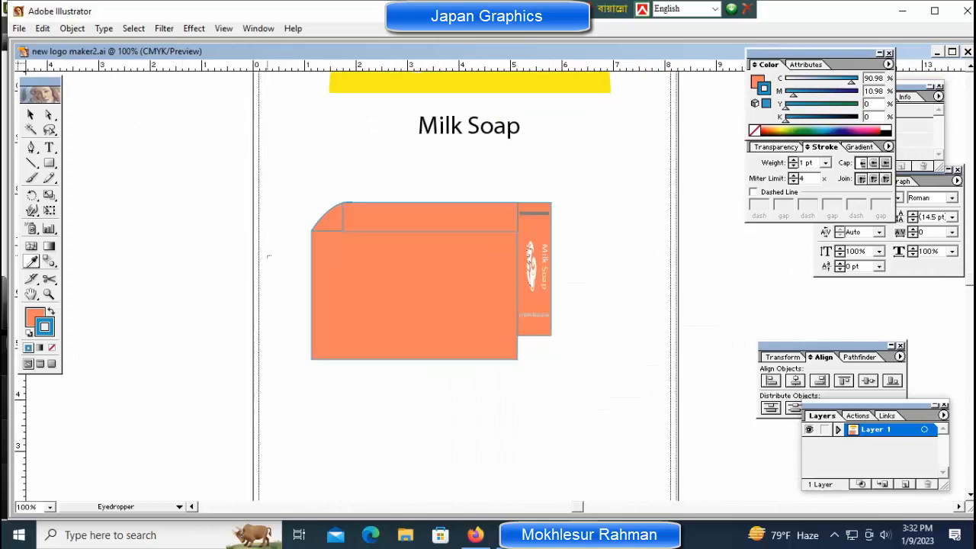
left_click_drag(267, 256, 312, 279)
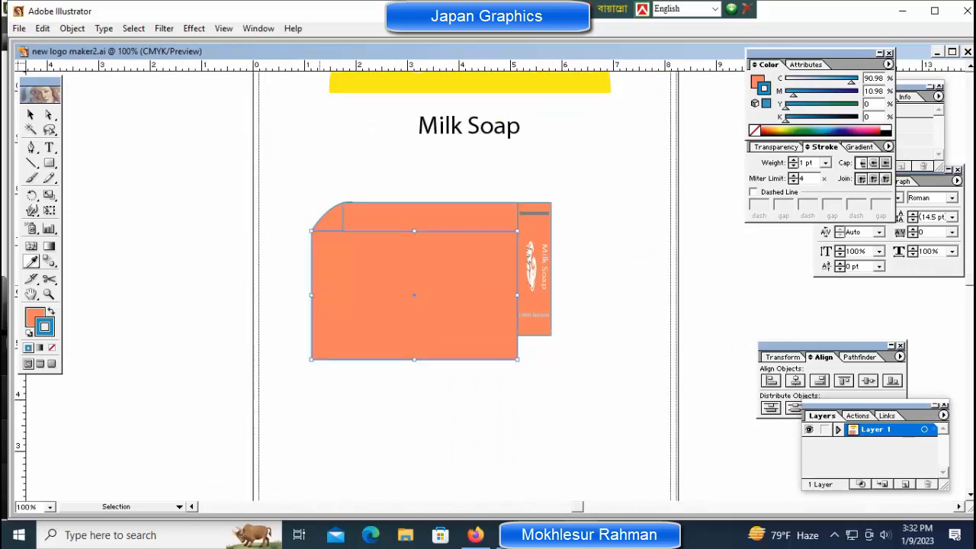
key("ctrl+shift+a")
key("i")
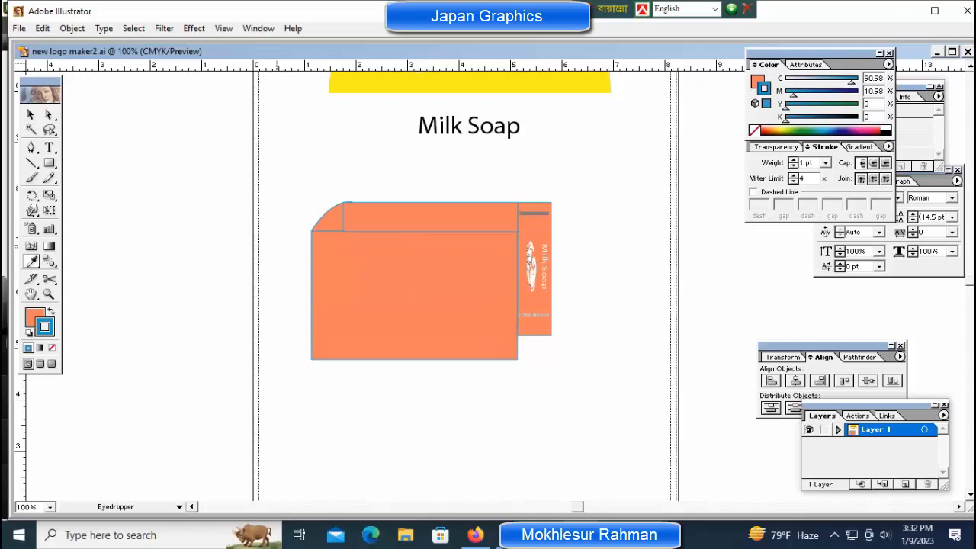
key("ctrl+v")
key("v")
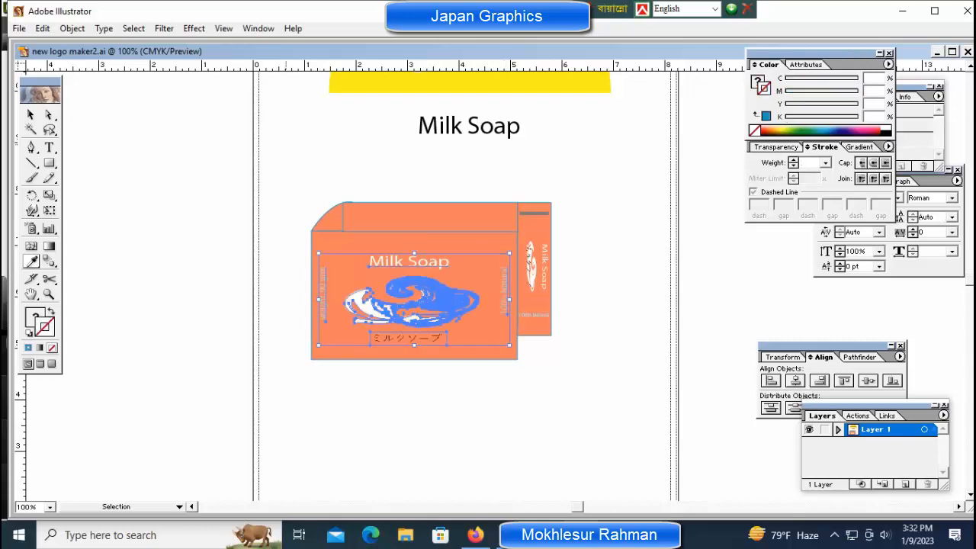
key("ctrl+shift+a")
Step: Reduce the curved flap's height slightly so its top lines up with the top strip's upper edge
left_click(480, 250, "ctrl")
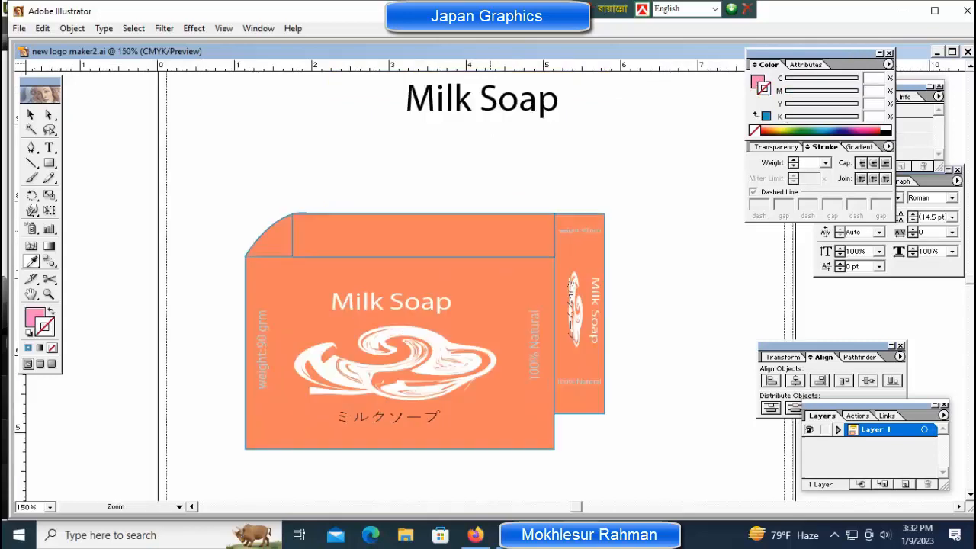
left_click(369, 235, "ctrl")
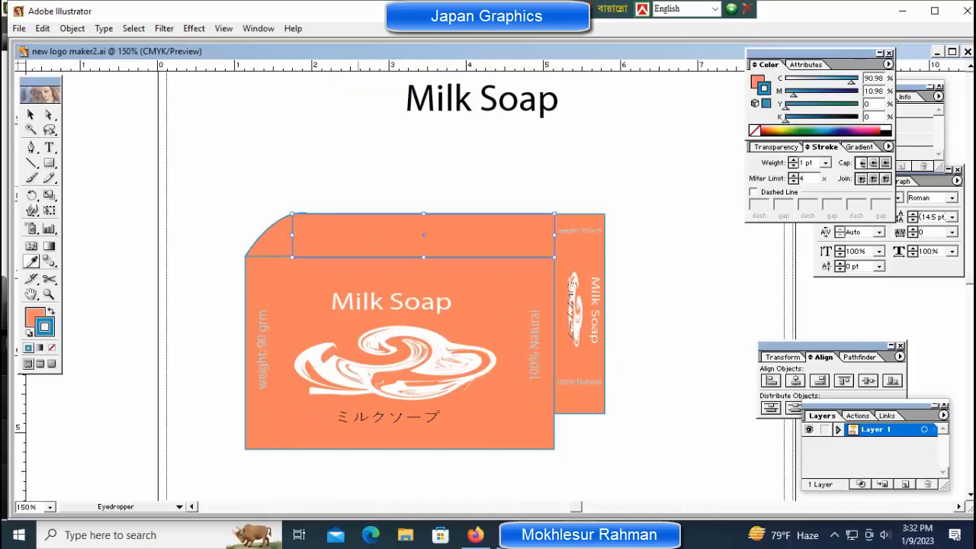
key("ctrl+shift+a")
left_click_drag(271, 176, 349, 266)
left_click_drag(457, 343, 341, 258)
left_click(230, 244, "ctrl")
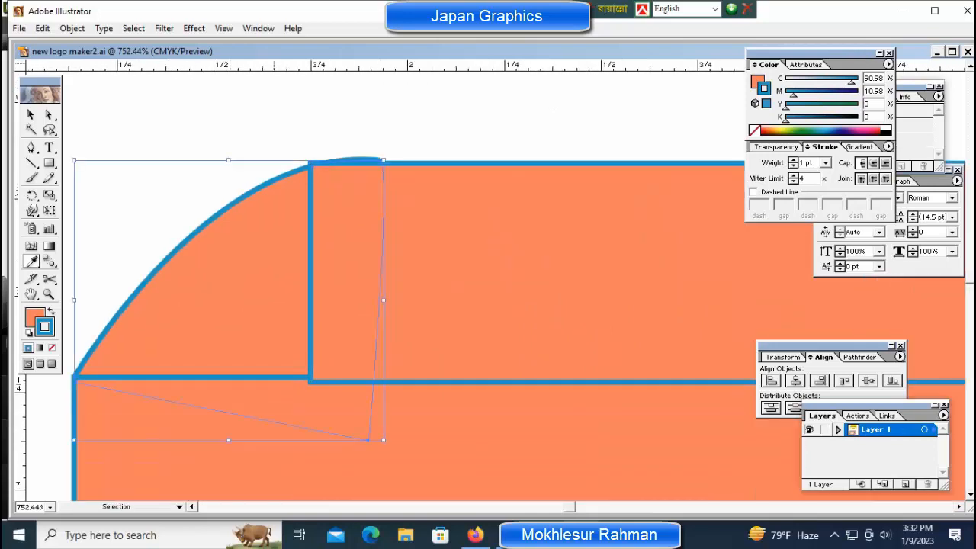
left_click_drag(228, 160, 228, 165)
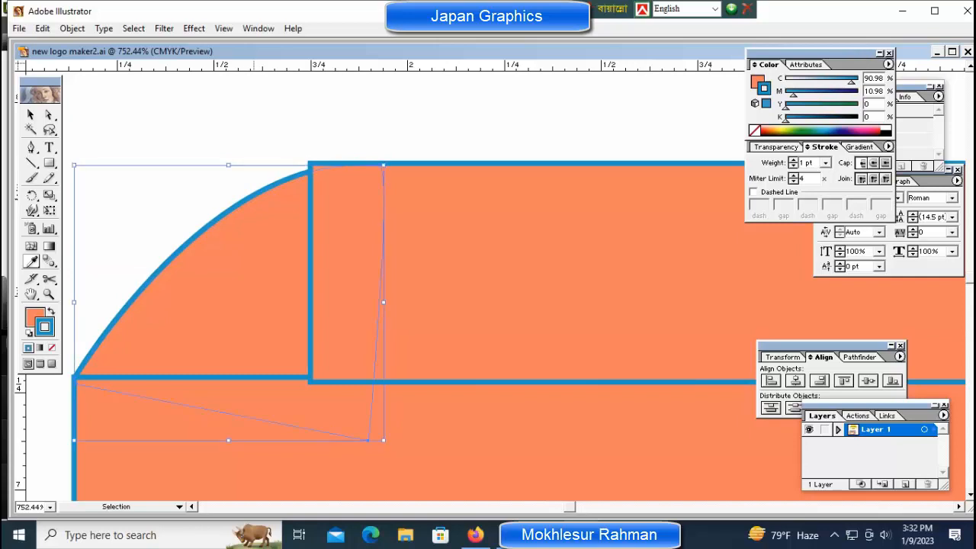
left_click_drag(228, 165, 227, 163)
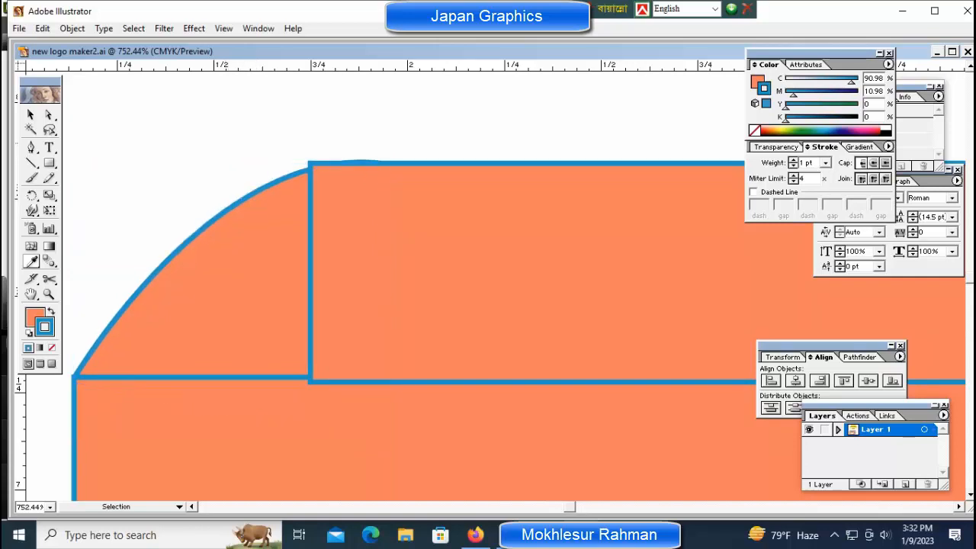
key("ctrl+shift+a")
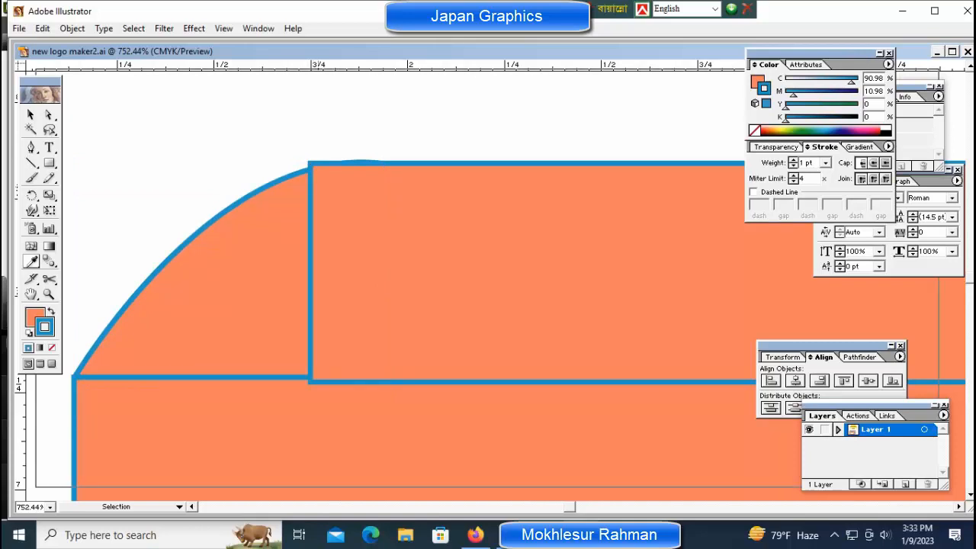
Step: Place the top strip's mirrored texts and swirl in front of its orange rectangle
key("ctrl+minus")
key("ctrl+minus")
key("ctrl+minus")
left_click_drag(487, 274, 248, 257)
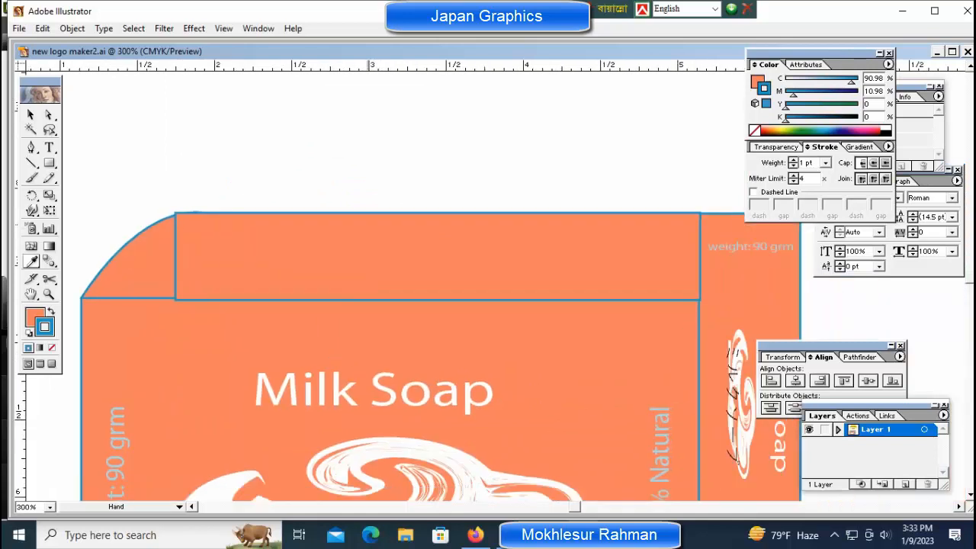
left_click(437, 256)
key("i")
left_click_drag(218, 174, 671, 289)
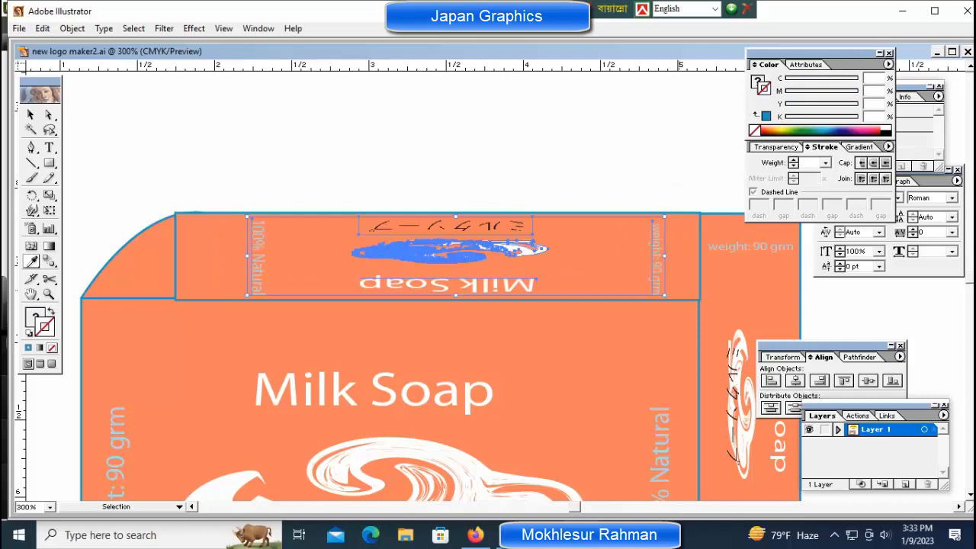
key("ctrl+shift+a")
Step: Try different vertical positions for the whole side strip, with its texts and swirl, along the front label's edge
key("ctrl+minus")
key("ctrl+minus")
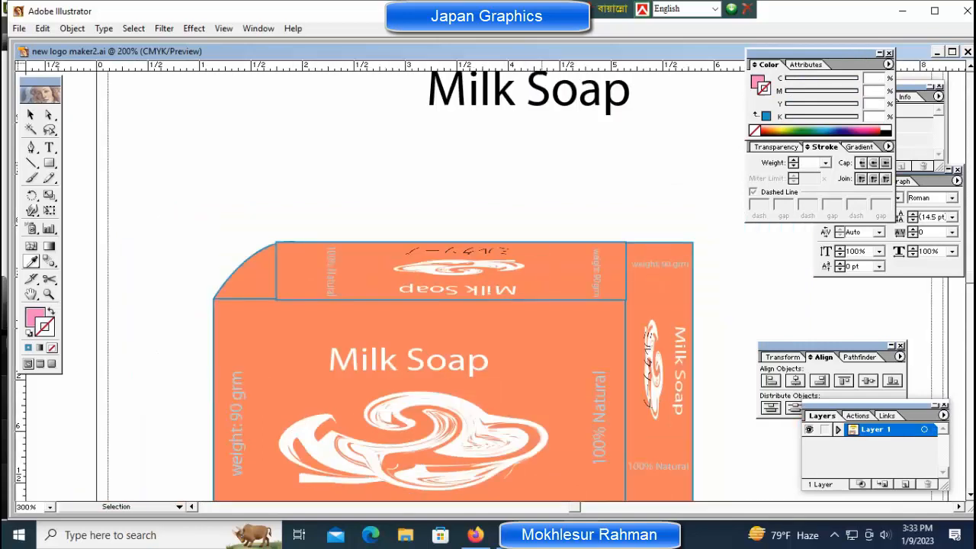
key("z")
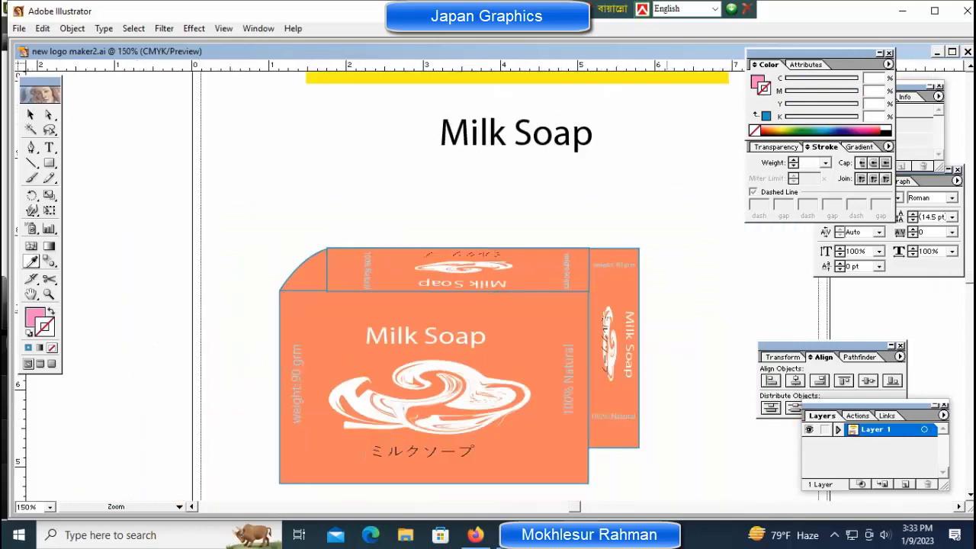
key("ctrl+plus")
left_click_drag(228, 343, 245, 206)
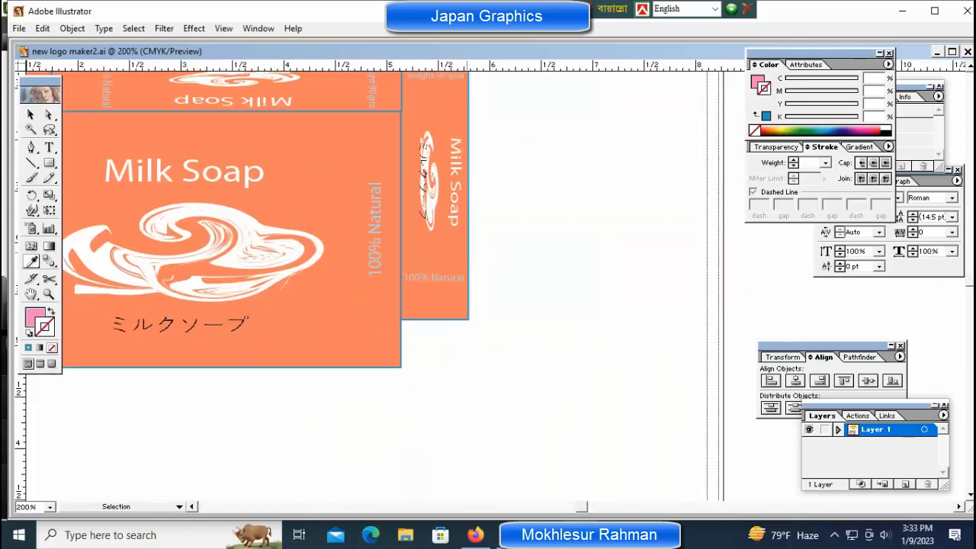
key("ctrl+minus")
key("ctrl+minus")
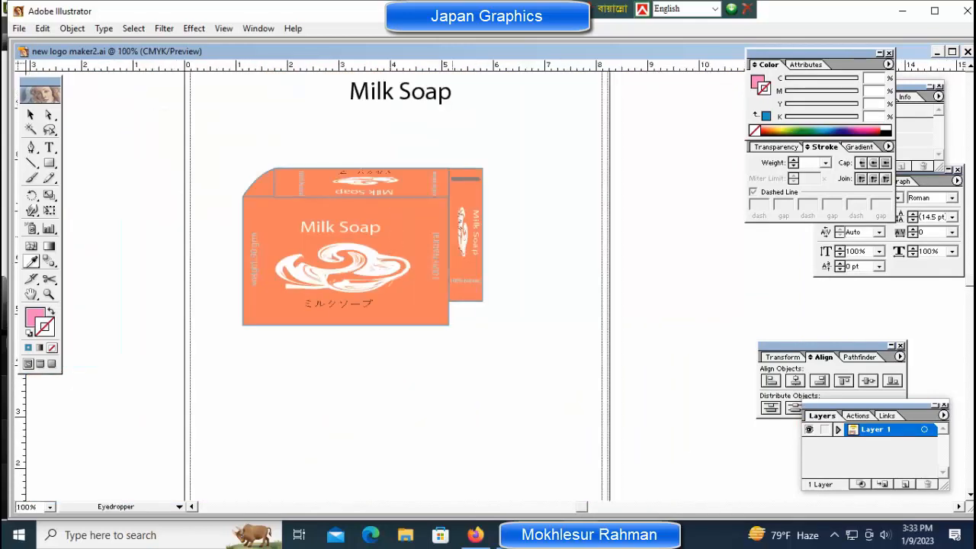
key("ctrl+space")
key("v")
left_click_drag(527, 140, 454, 334)
key("shift+Down")
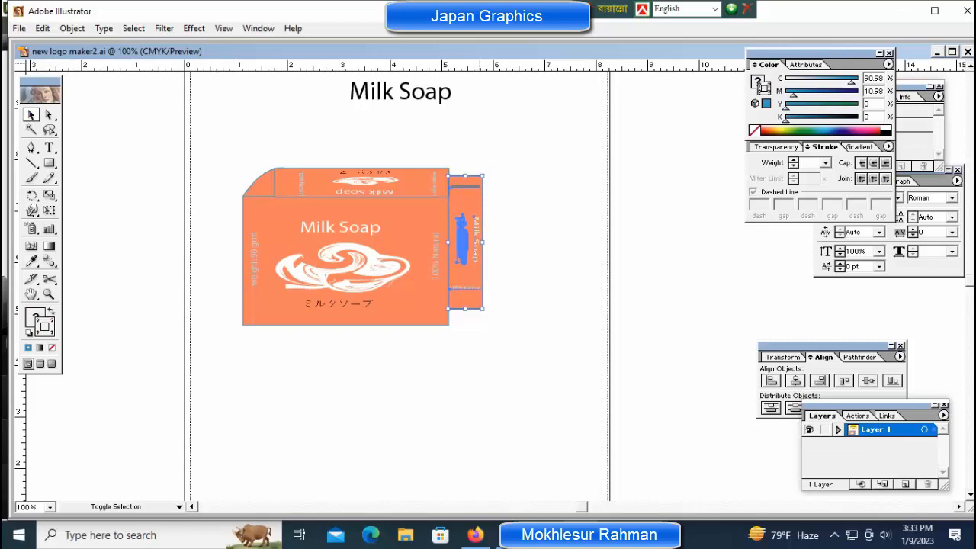
key("shift+Down")
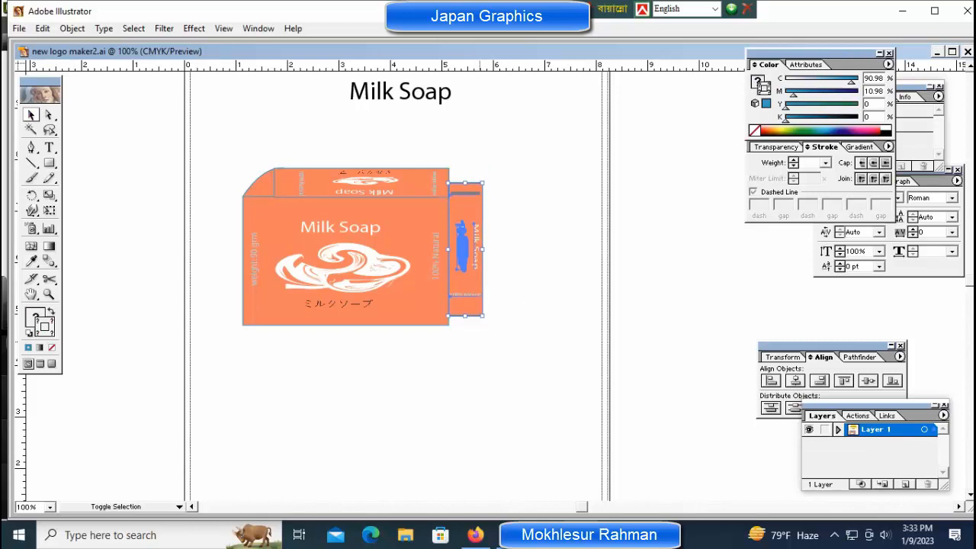
key("shift+Down")
key("shift+Down")
key("shift+Up")
key("shift+Up")
key("shift+Up")
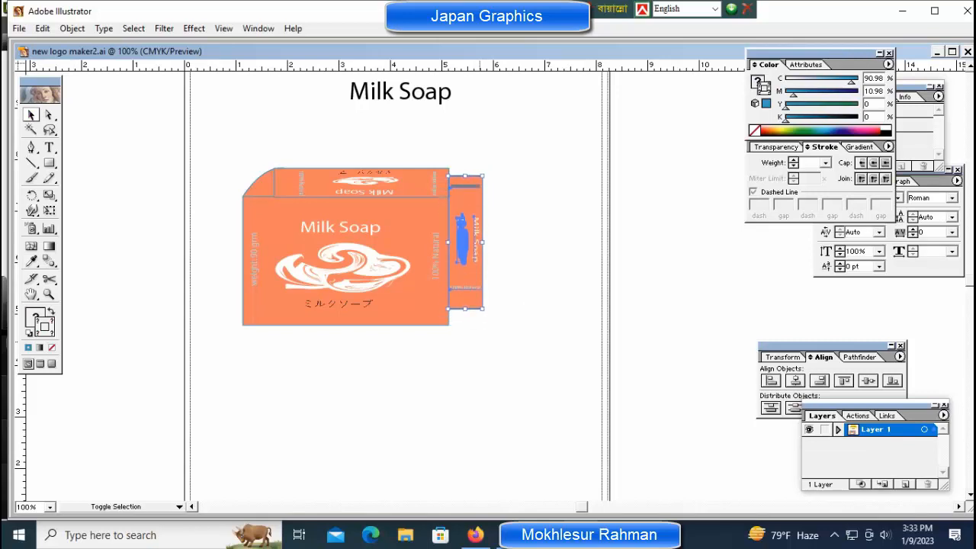
key("shift+Up")
key("shift+Up")
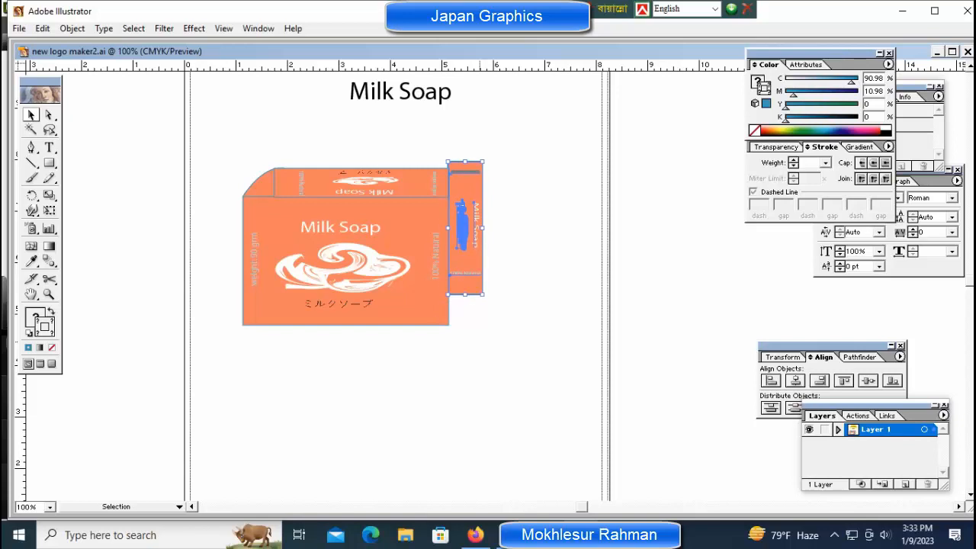
key("shift+Down")
key("shift+Down")
key("shift+Down")
key("shift+Down")
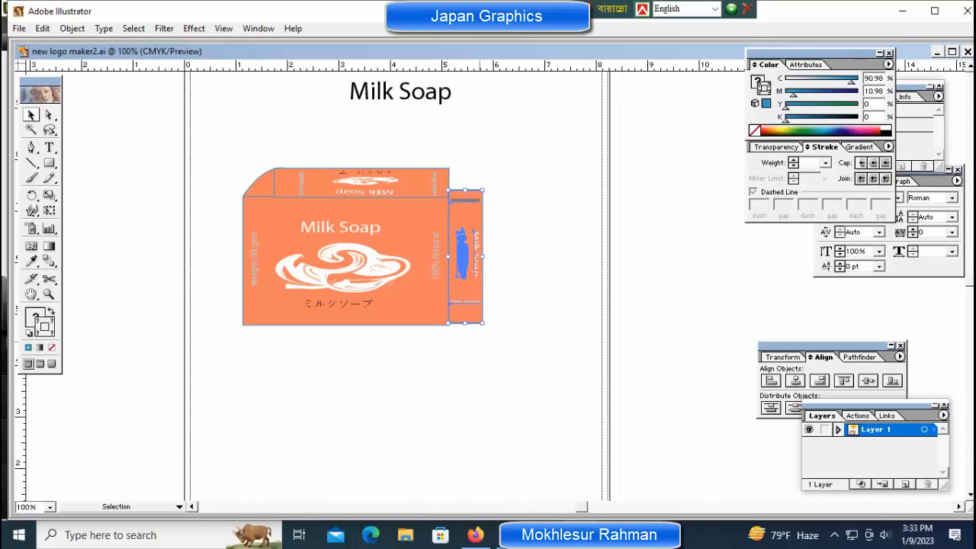
key("shift+Down")
key("shift+Up")
key("shift+Up")
key("shift+Up")
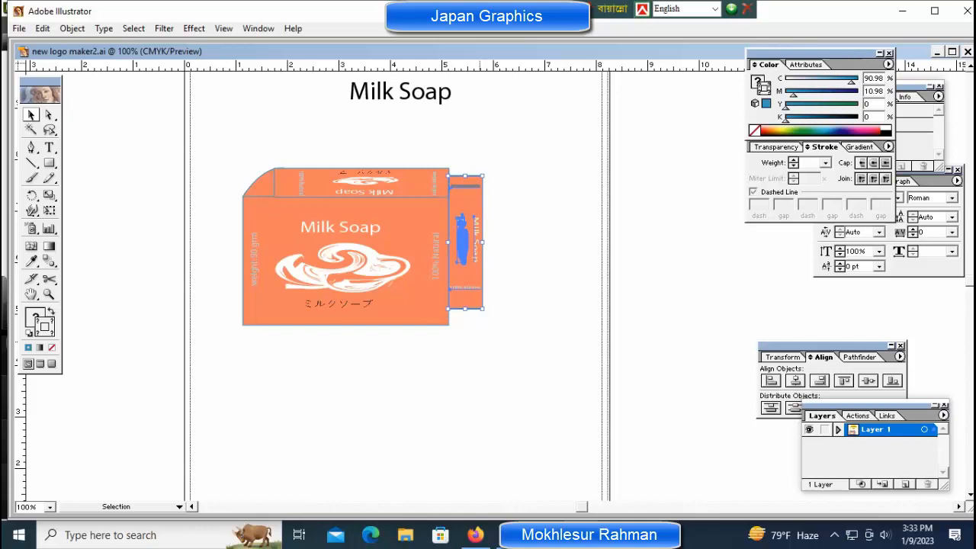
key("shift+Up")
key("ctrl+shift+a")
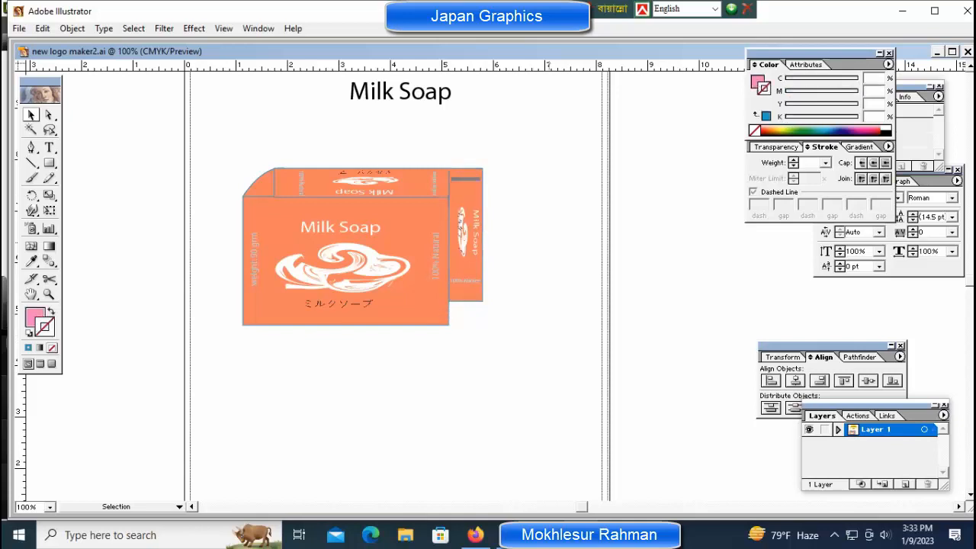
Step: Duplicate the curved flap, turn the copy upside down and fit it below the vertical side strip beside the front label
key("z")
key("ctrl+equal")
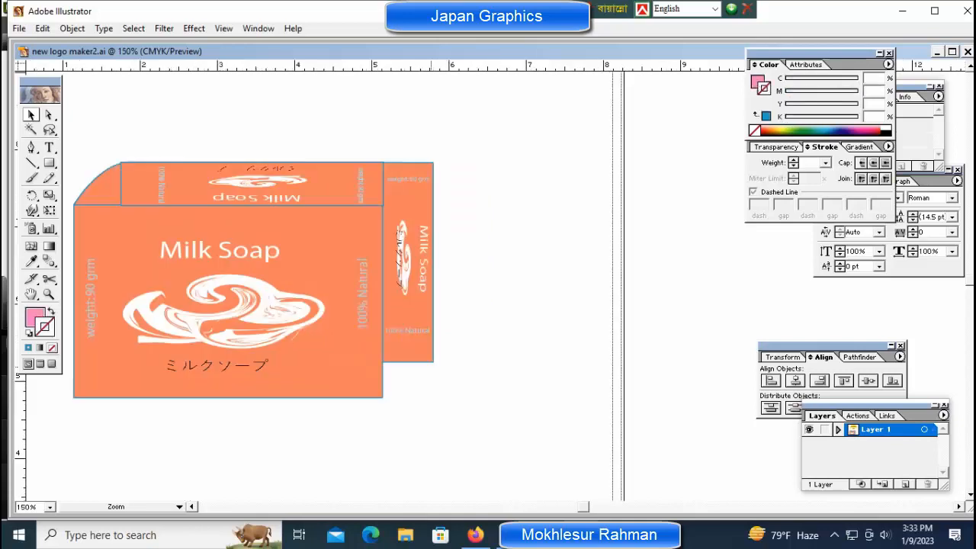
key("ctrl+equal")
key("ctrl+equal")
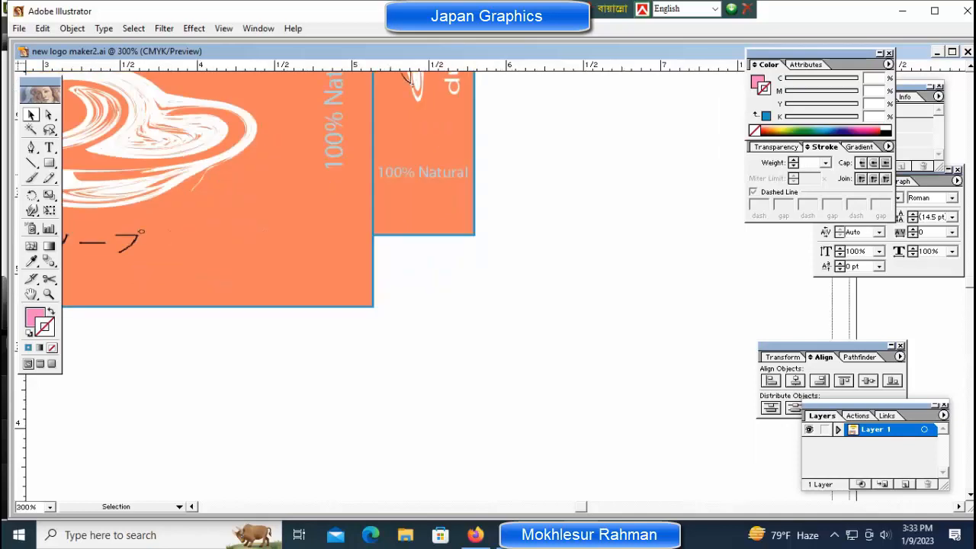
key("ctrl+minus")
key("ctrl+minus")
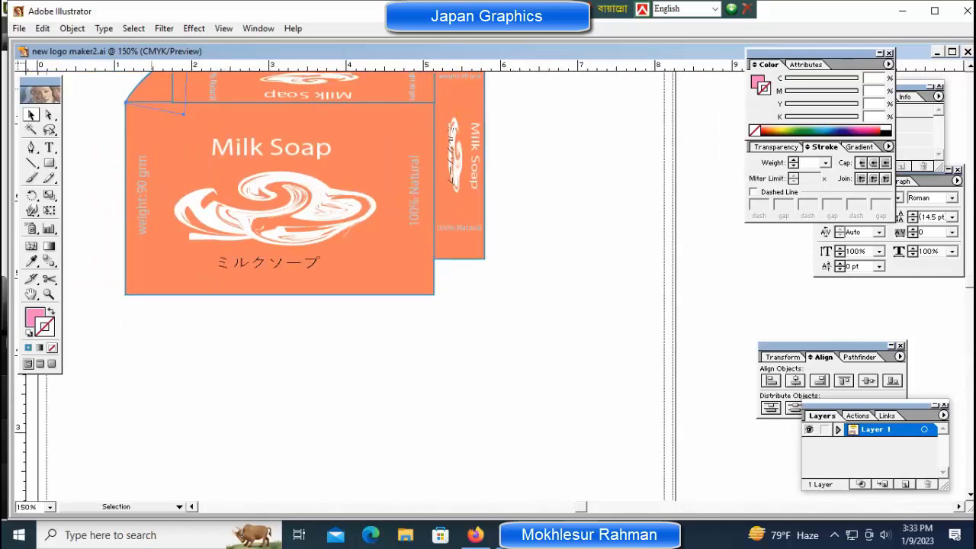
mouse_move(152, 99)
left_mouse_down()
mouse_move(381, 256)
mouse_move(467, 290)
mouse_move(446, 340)
mouse_move(329, 345)
left_mouse_up()
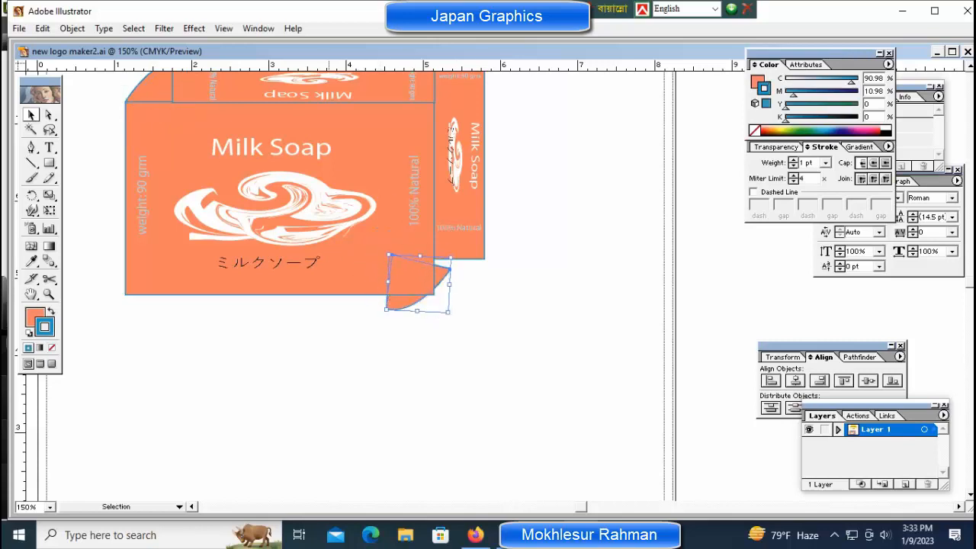
left_click_drag(417, 283, 455, 273)
key("ctrl+shift+a")
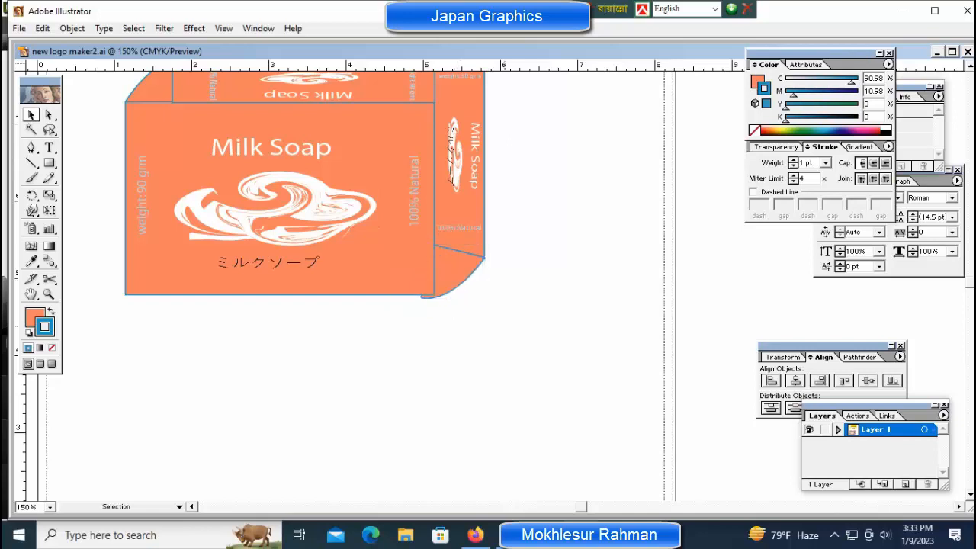
Step: Nudge the copied flap up to the front label's bottom edge and rotate it slightly clockwise towards the side strip's outer corner
key("ctrl+space")
left_click(456, 241)
left_click(493, 249)
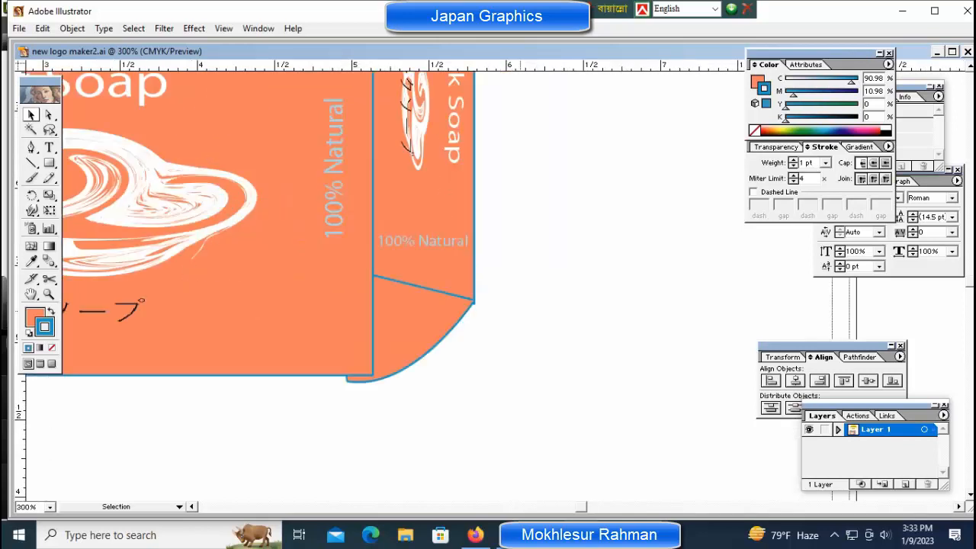
left_click(411, 336)
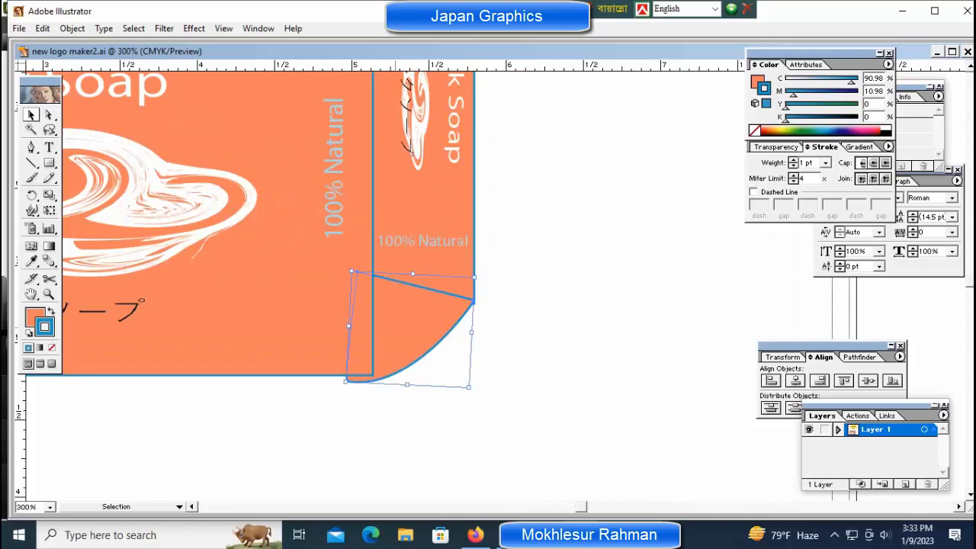
key("Up")
key("Up")
key("Up")
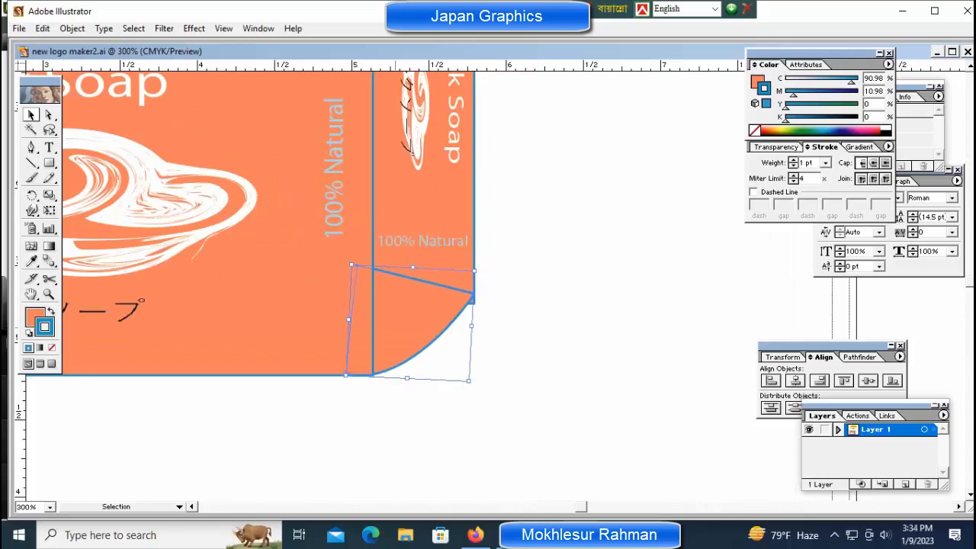
left_click_drag(478, 387, 473, 393)
left_click(544, 374)
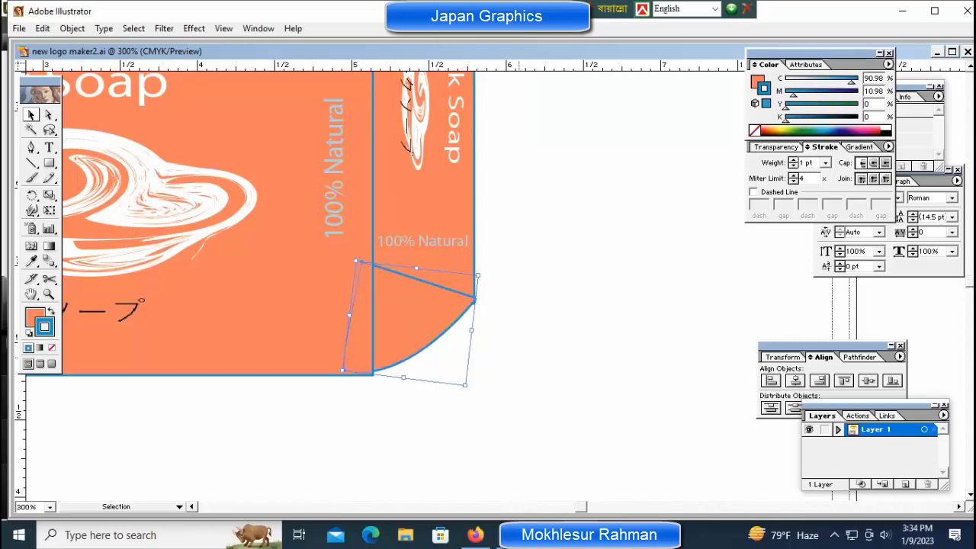
Step: Fine-tune the copied flap's angle and position so its tip meets the side strip's lower outer corner
left_click_drag(305, 321, 576, 447)
left_click_drag(381, 229, 381, 333)
left_click_drag(307, 339, 313, 349)
scroll(313, 289, "up", 4)
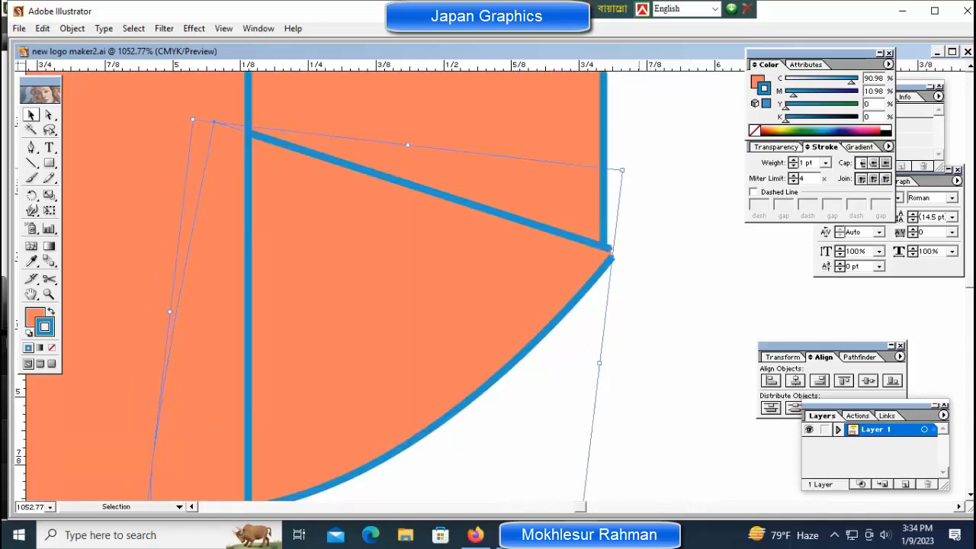
left_click_drag(313, 349, 313, 349)
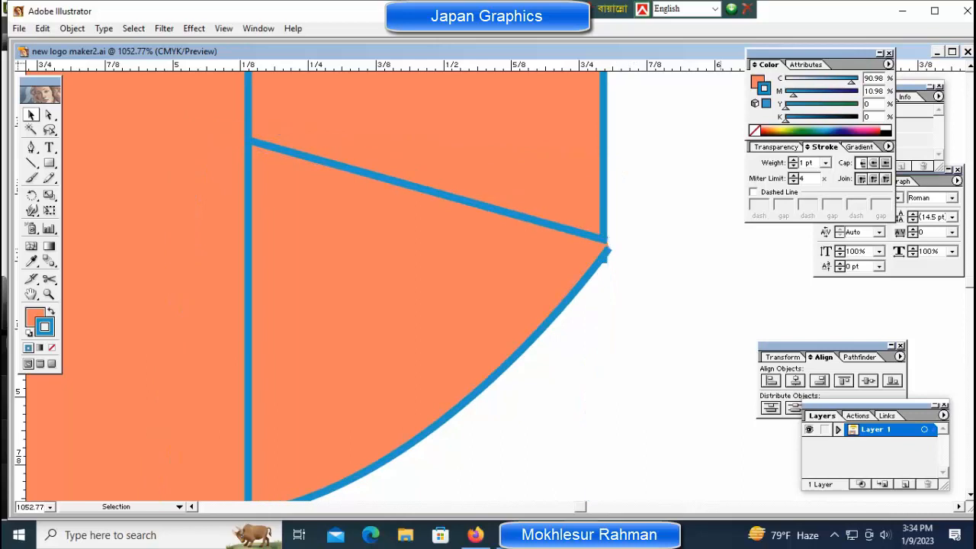
Step: Nudge the lower curved flap slightly up and left so its curve meets the front label's lower corner
key("ctrl+minus")
key("ctrl+minus")
key("ctrl+minus")
key("ctrl+minus")
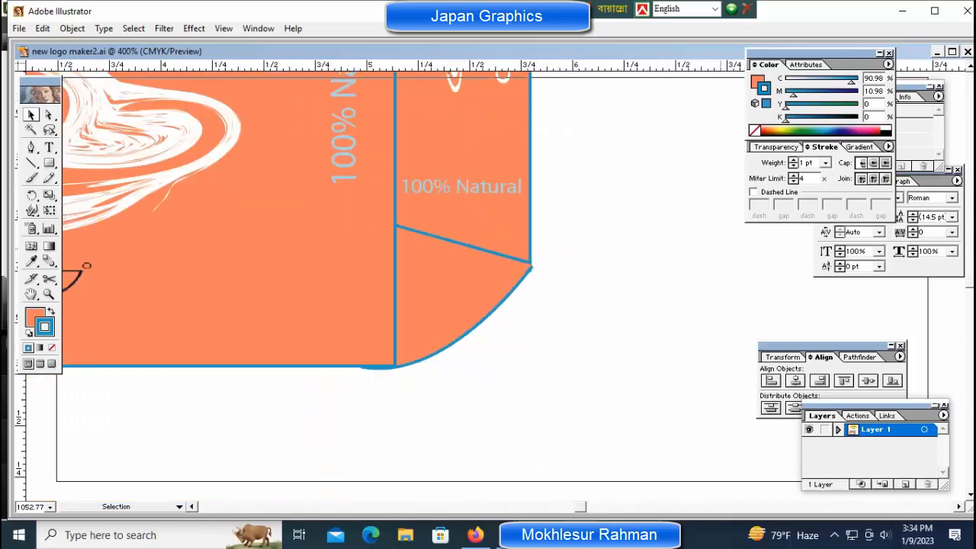
left_click(469, 293)
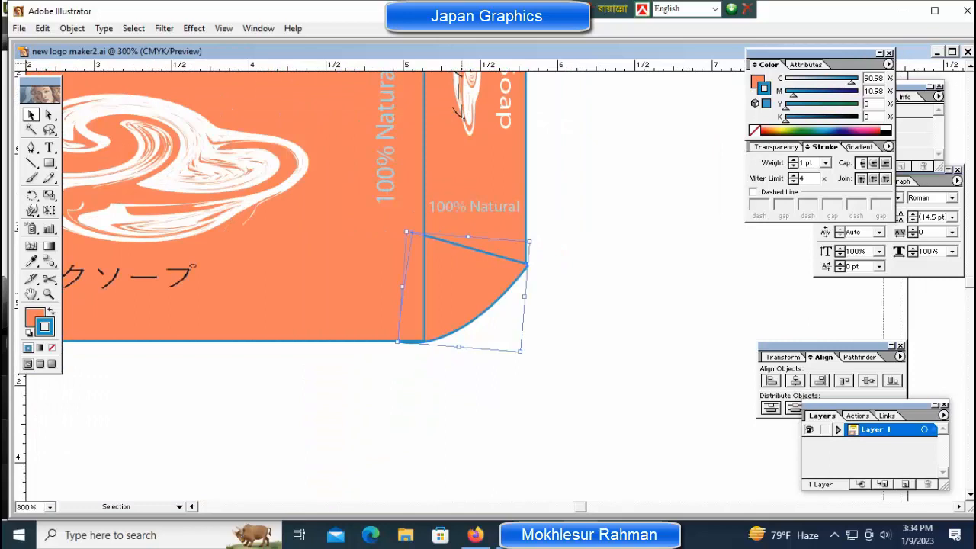
key("Up")
key("Left")
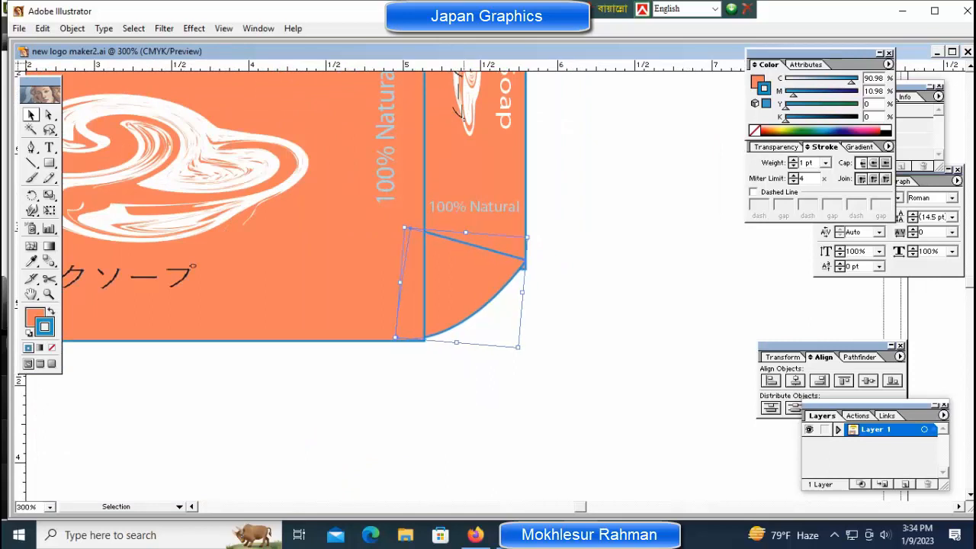
key("ctrl+shift+a")
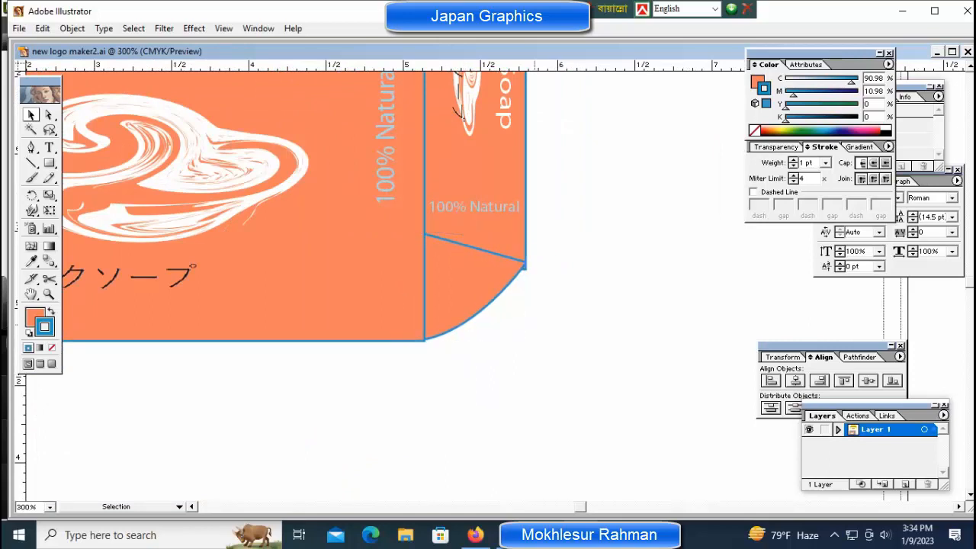
Step: Move the Japanese text on the front label slightly down, away from the swirl, and deselect it
key("ctrl+minus")
key("ctrl+minus")
key("ctrl+minus")
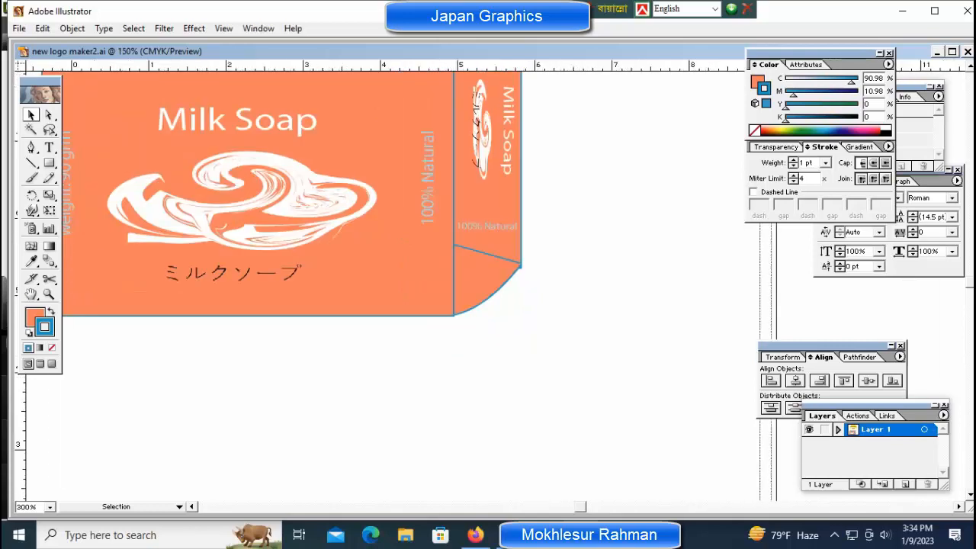
key("ctrl+space")
left_click(339, 91)
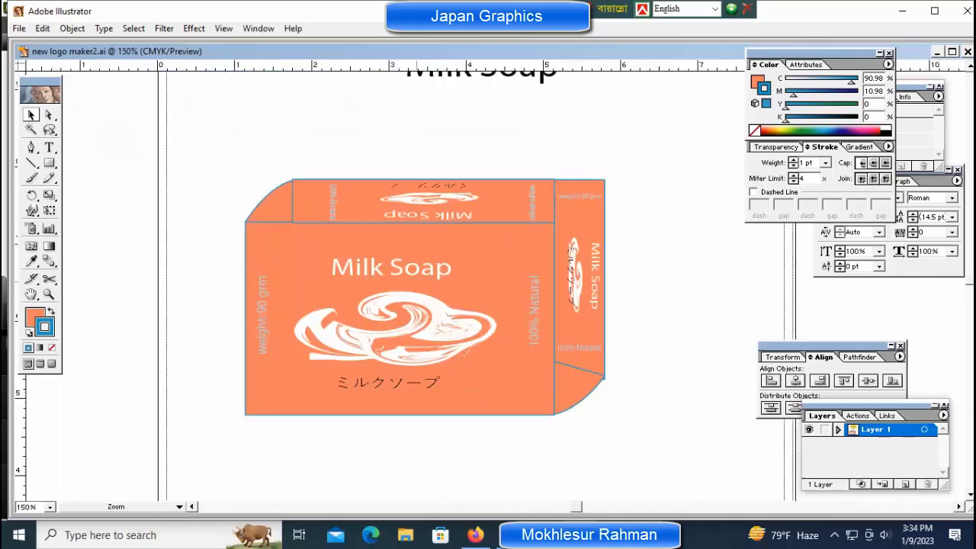
left_click_drag(339, 91, 303, 54)
left_click_drag(366, 346, 413, 316)
left_click(355, 297)
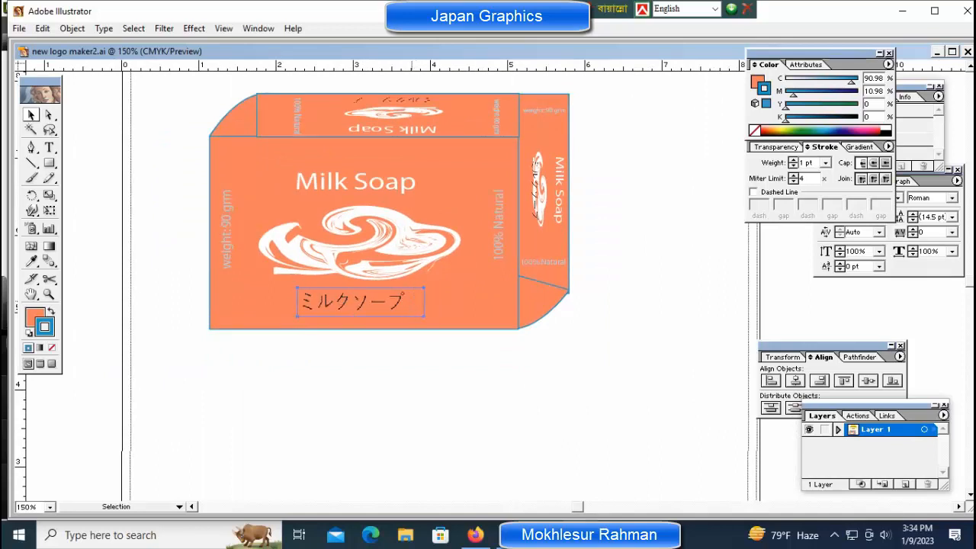
key("ctrl+shift+a")
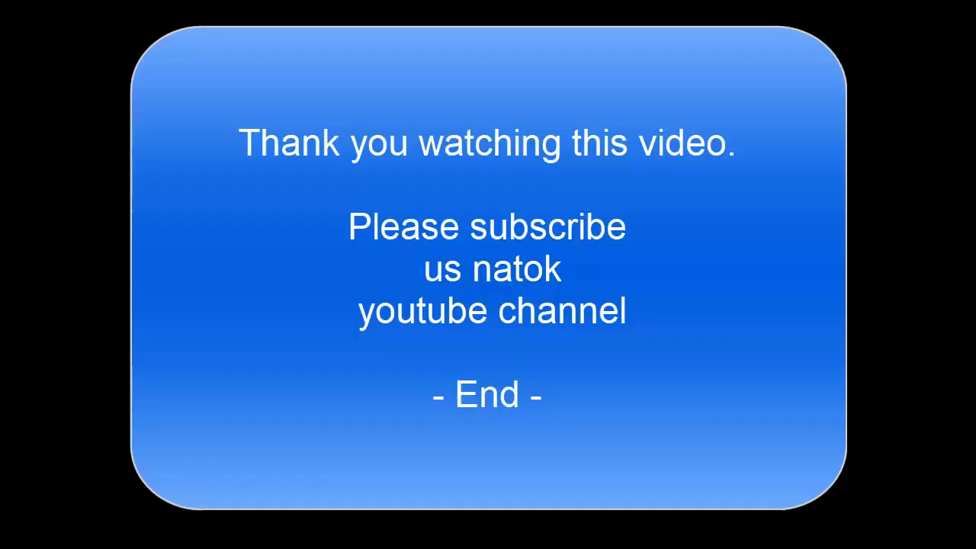